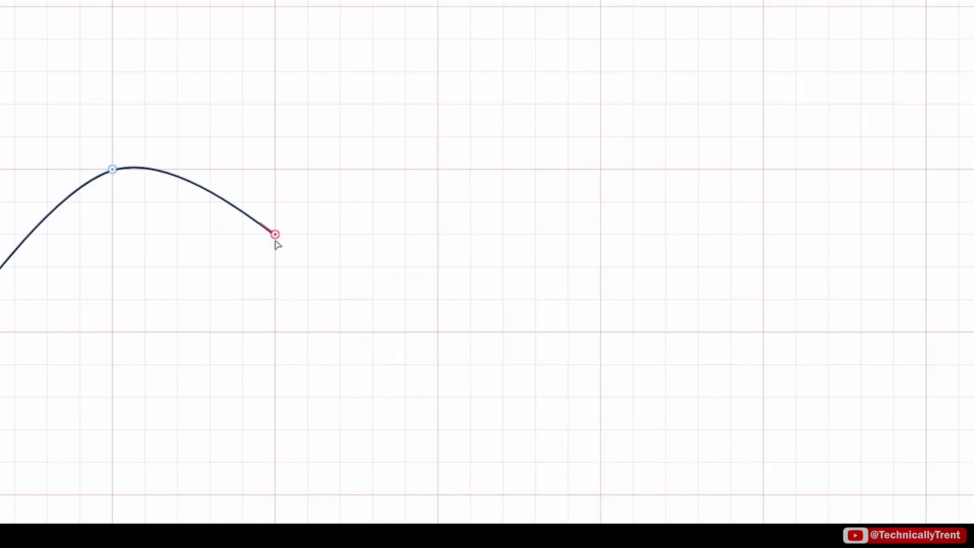
Snap the pink square against the cyan square's top and right edges, and a green node onto the yellow node.
drag(274, 233, 439, 332)
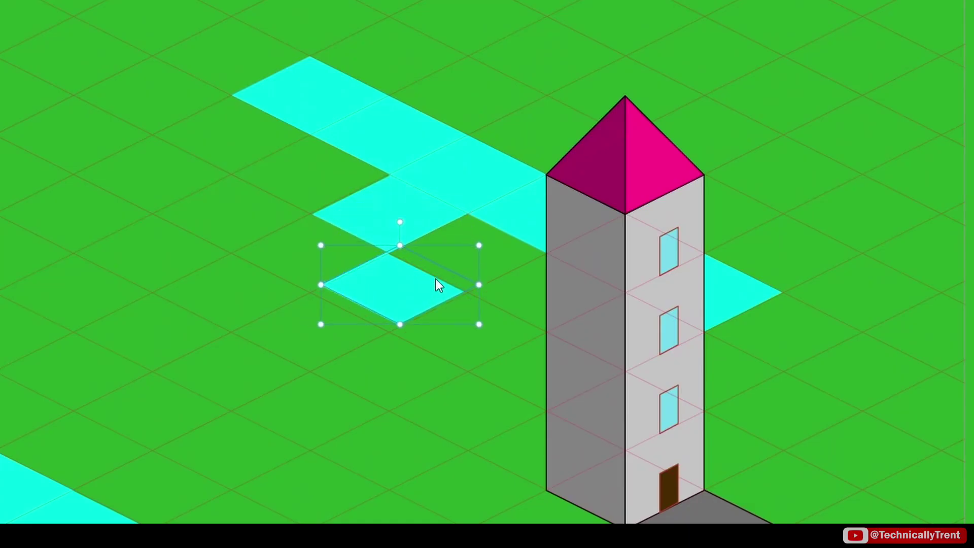
drag(436, 283, 344, 255)
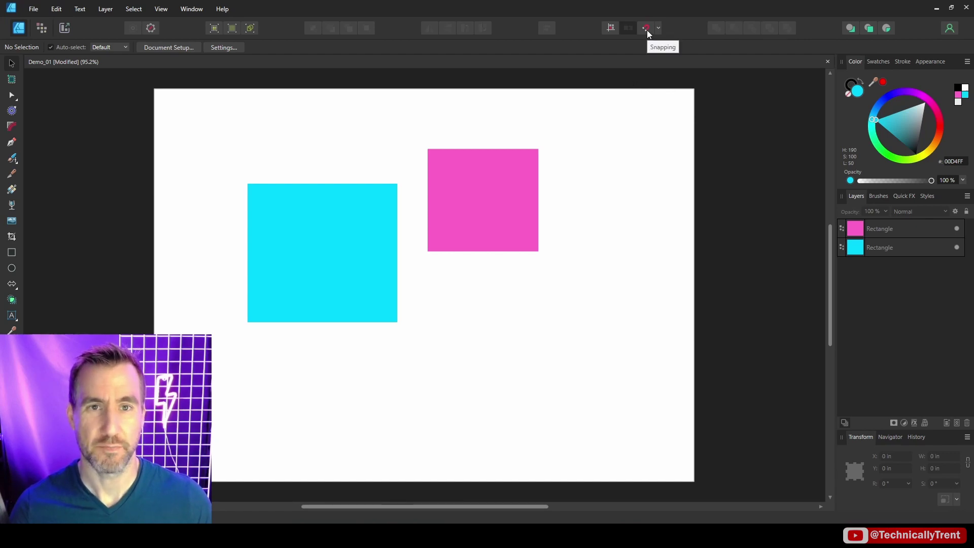
drag(484, 199, 470, 180)
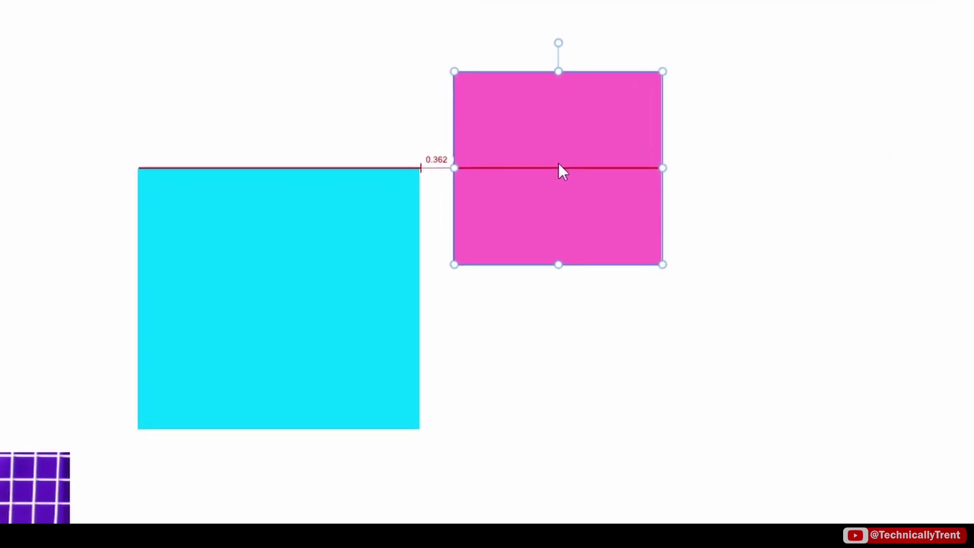
drag(557, 163, 539, 202)
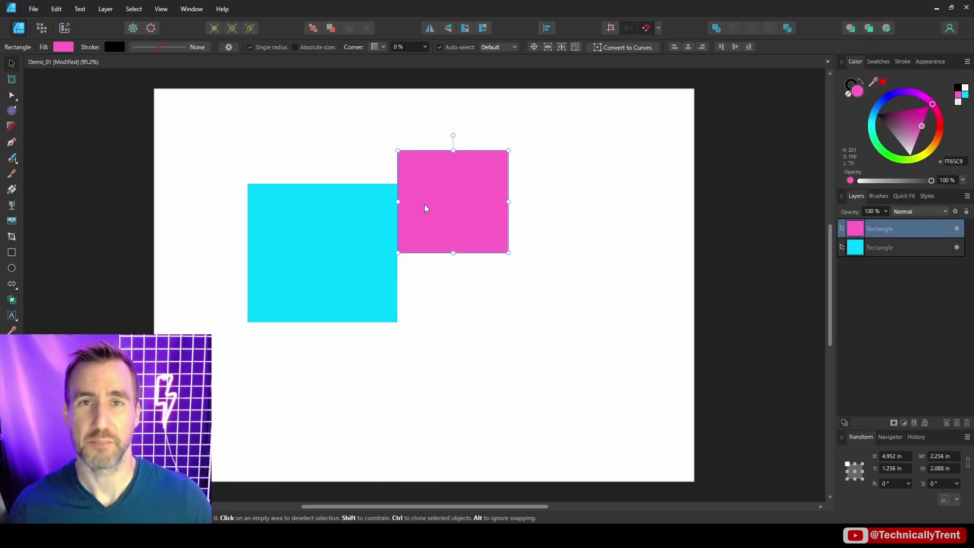
drag(434, 213, 380, 328)
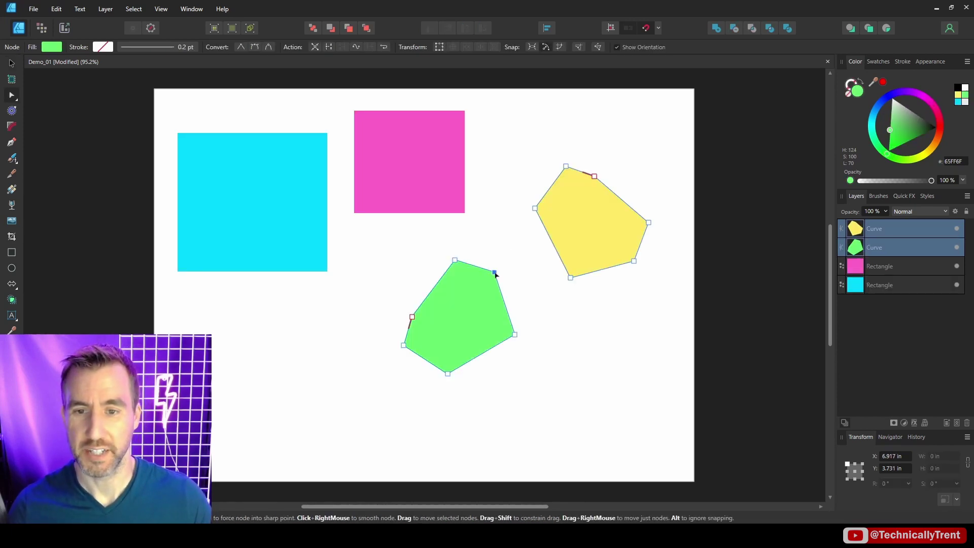
drag(496, 272, 487, 333)
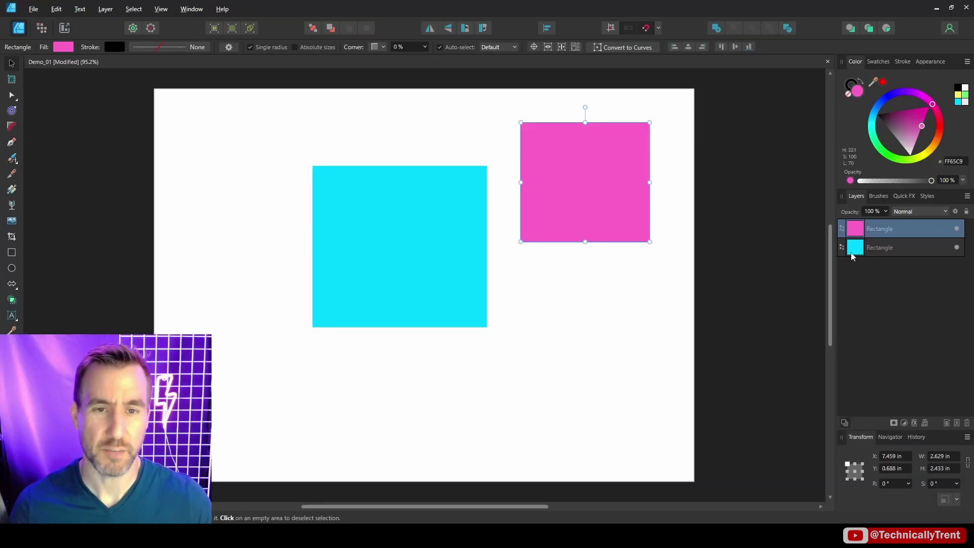
Undo the accidental pink copy with Ctrl+Z and snap the pink square to the cyan square's right edge.
mouse_move(580, 164)
mouse_down()
mouse_move(548, 170)
mouse_move(573, 174)
mouse_move(504, 155)
mouse_move(483, 163)
mouse_move(476, 191)
mouse_move(375, 252)
mouse_move(369, 186)
mouse_move(559, 175)
mouse_move(516, 163)
mouse_move(493, 188)
mouse_move(540, 175)
mouse_move(507, 198)
mouse_move(565, 187)
mouse_move(465, 164)
mouse_up()
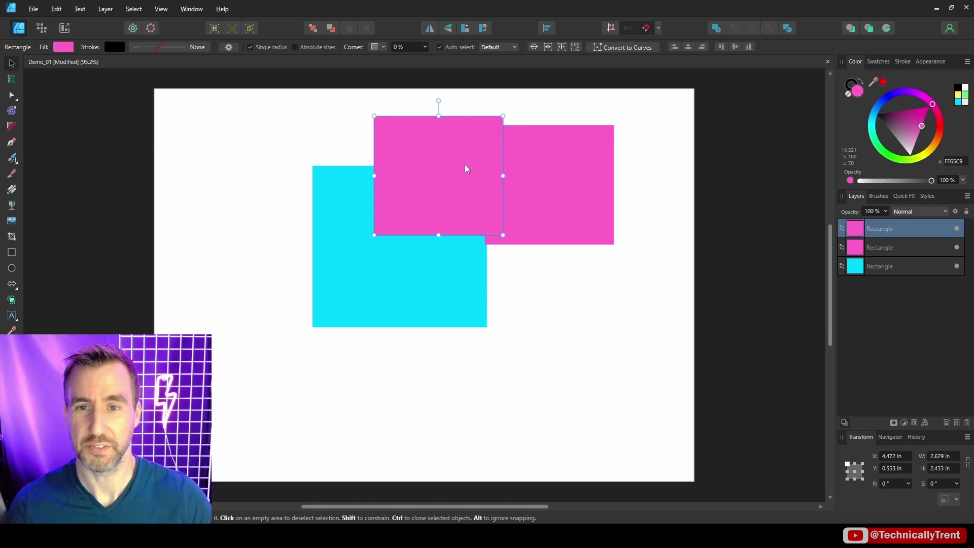
key(ctrl+z)
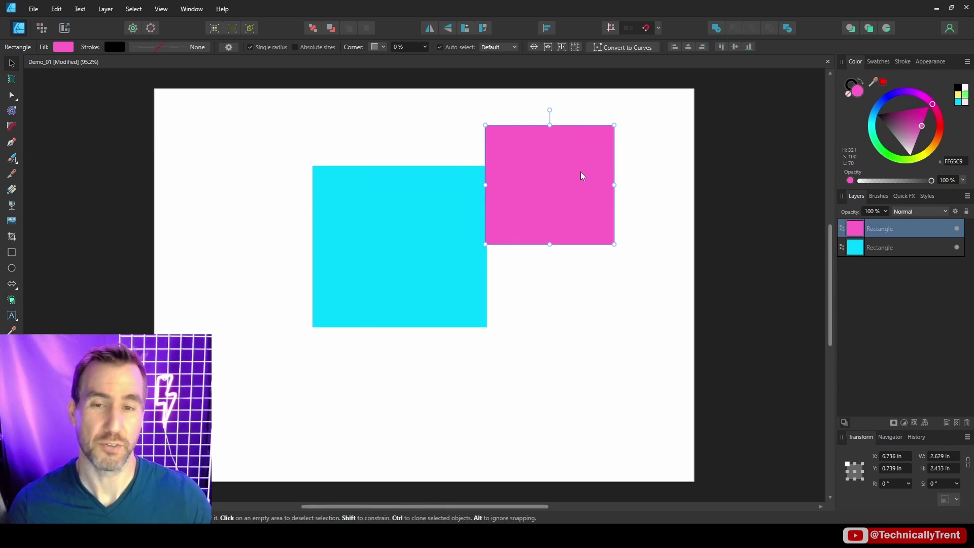
drag(581, 172, 545, 218)
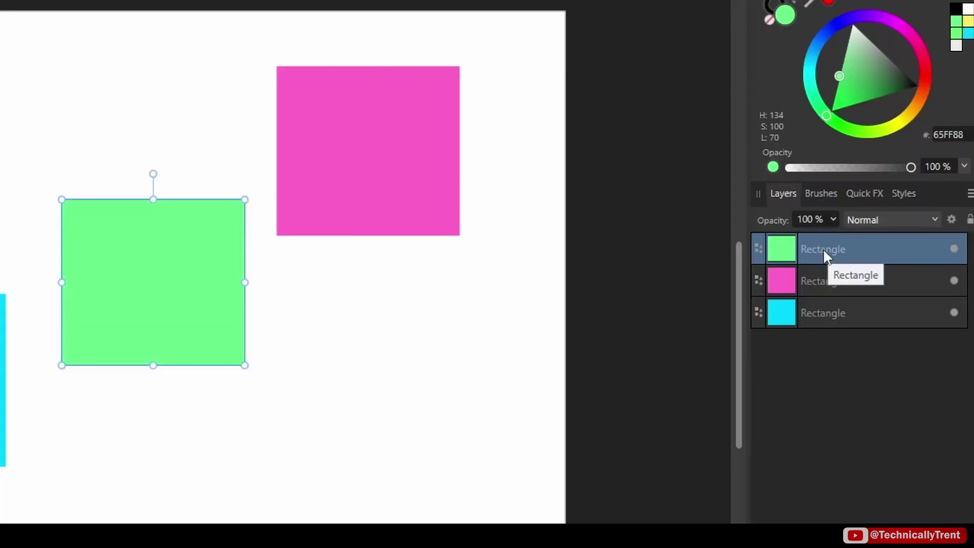
Mark the green rectangle Exclude From Snapping and drag the squares to show others ignore it.
right_click(879, 228)
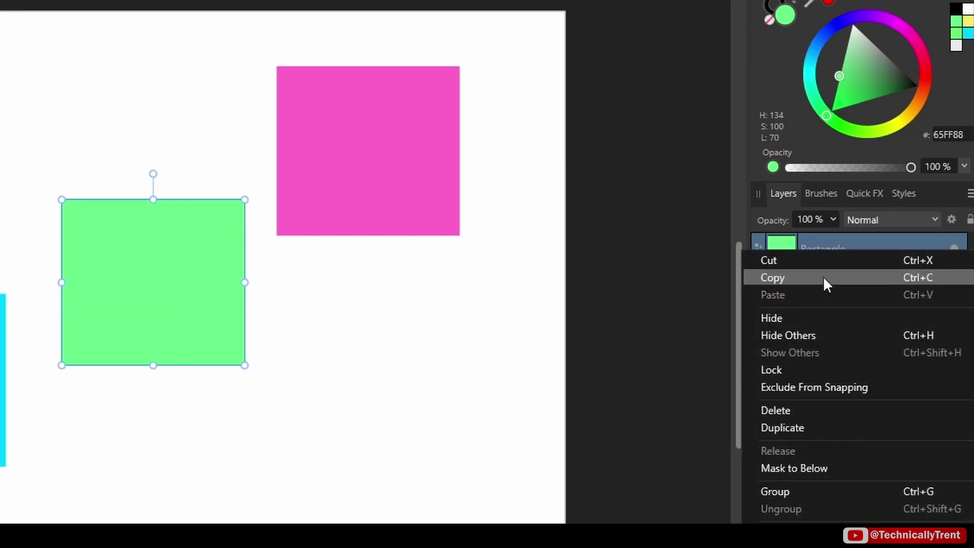
click(818, 386)
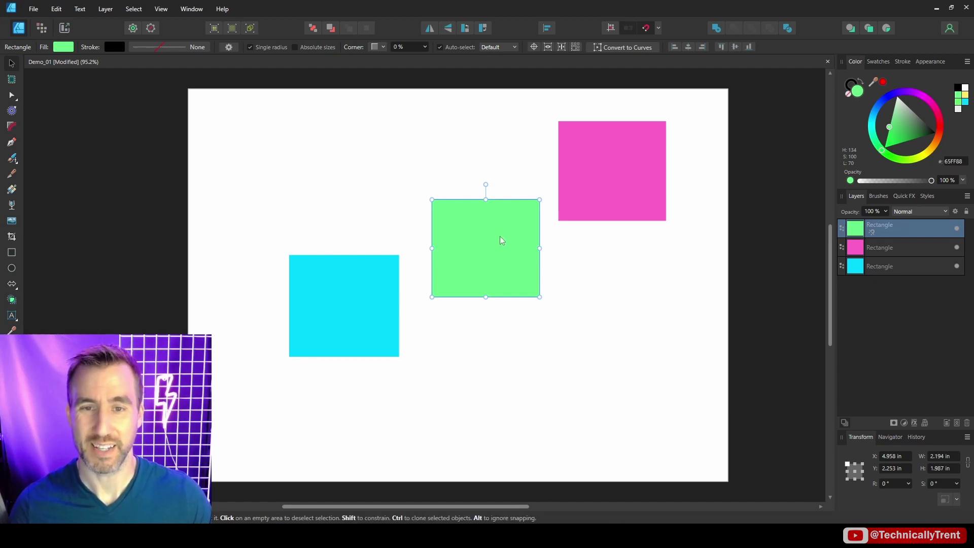
drag(500, 235, 518, 295)
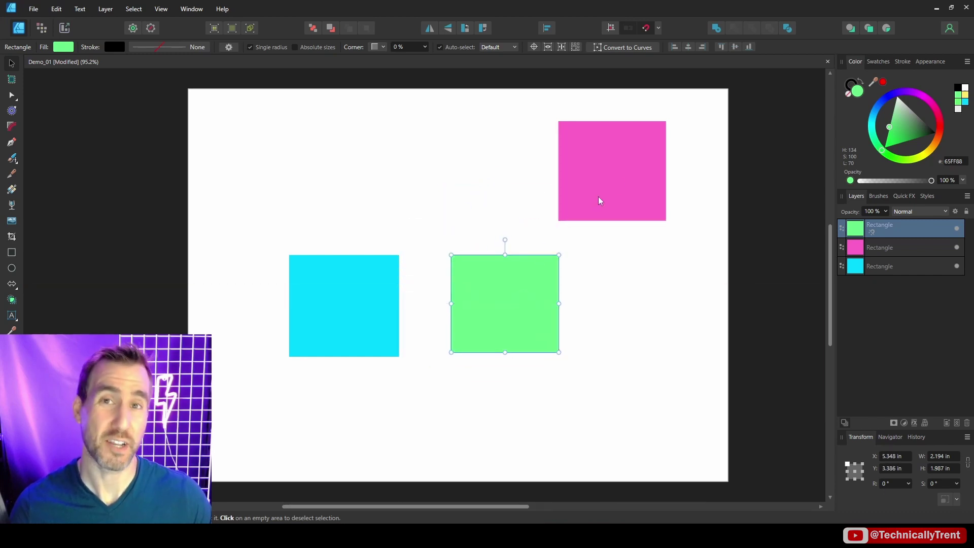
drag(628, 171, 400, 192)
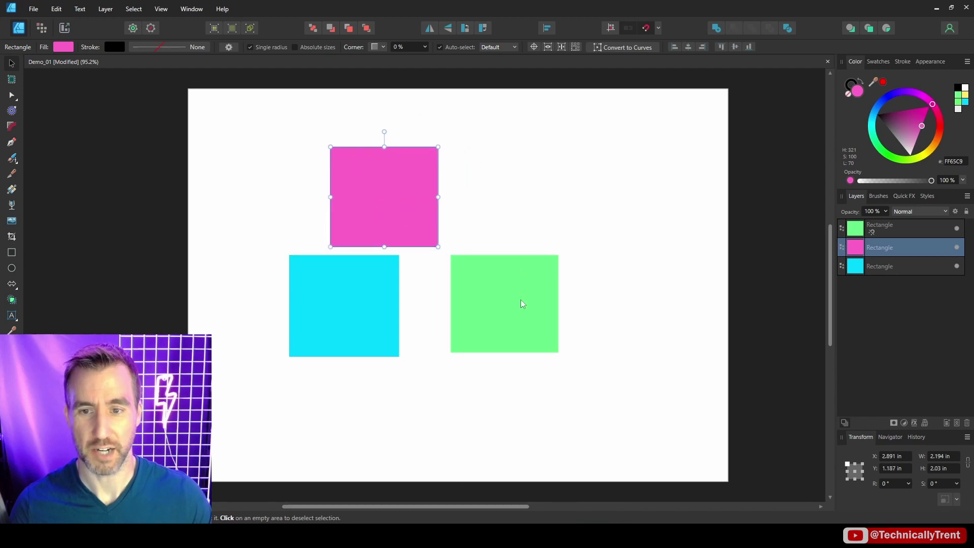
drag(521, 299, 554, 344)
drag(409, 203, 490, 176)
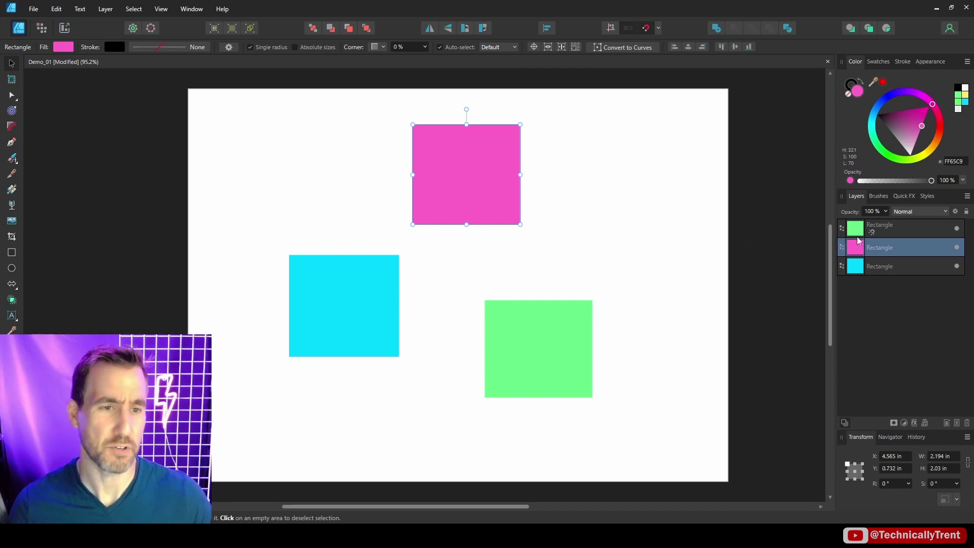
Untick Exclude From Snapping on the green rectangle and snap the pink square beside it.
click(873, 226)
right_click(875, 229)
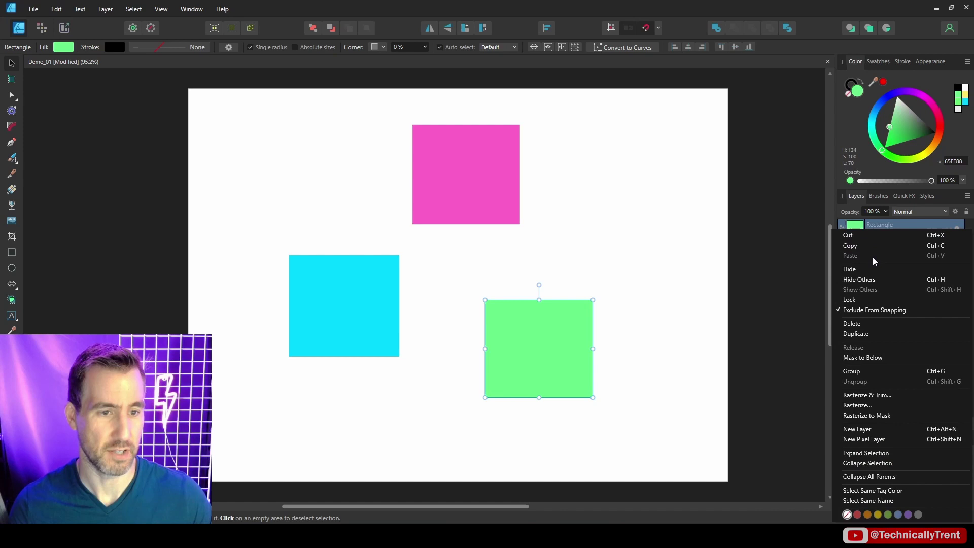
click(861, 310)
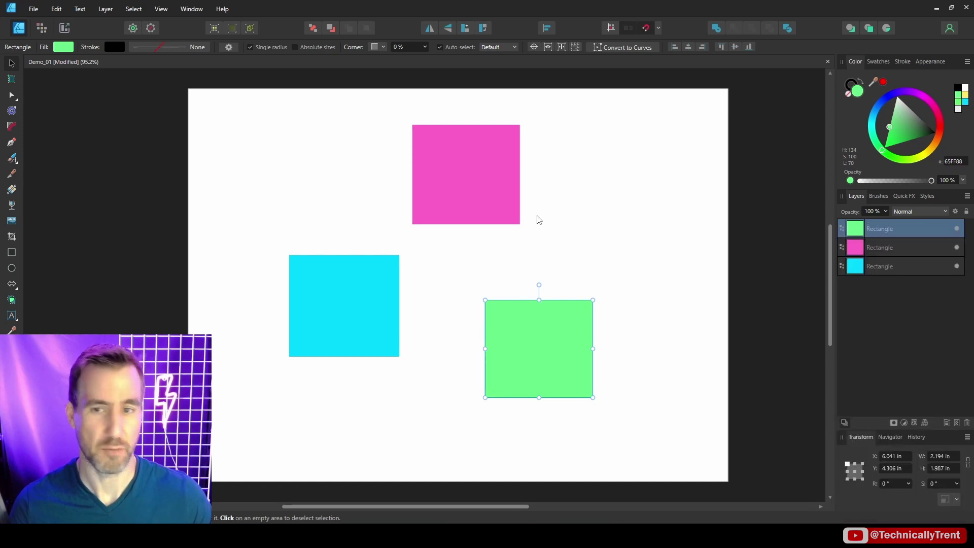
drag(511, 213, 676, 326)
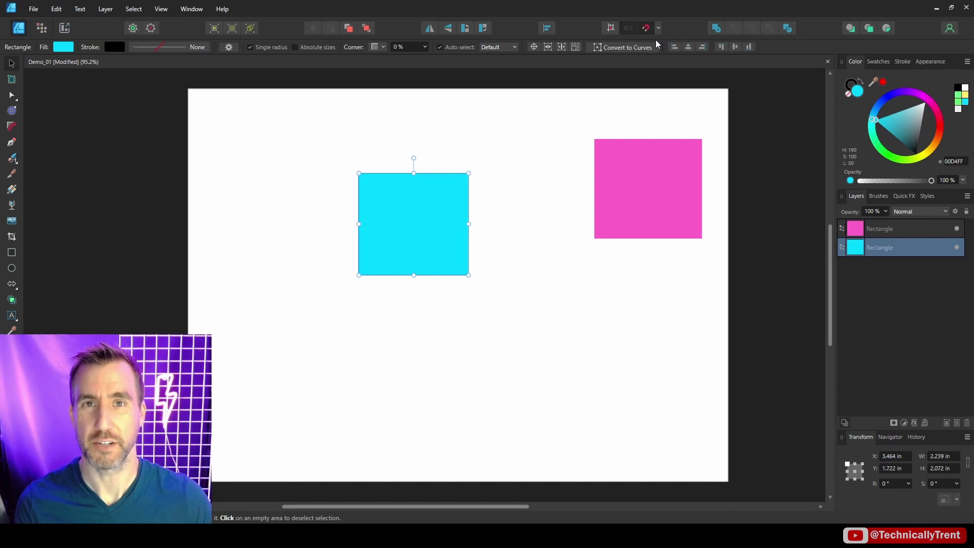
Open the snapping settings, look at the preset management options, and switch to the Page layouts preset.
click(658, 27)
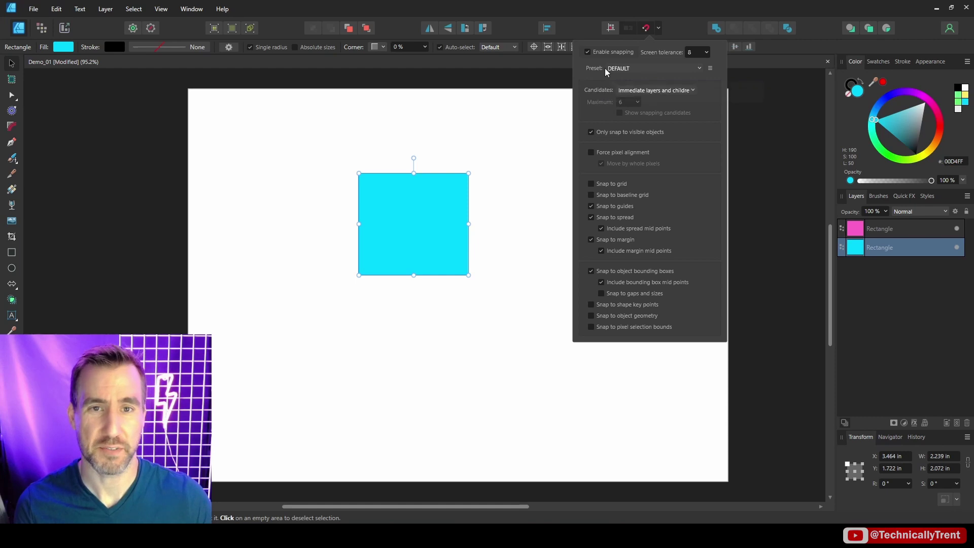
click(711, 69)
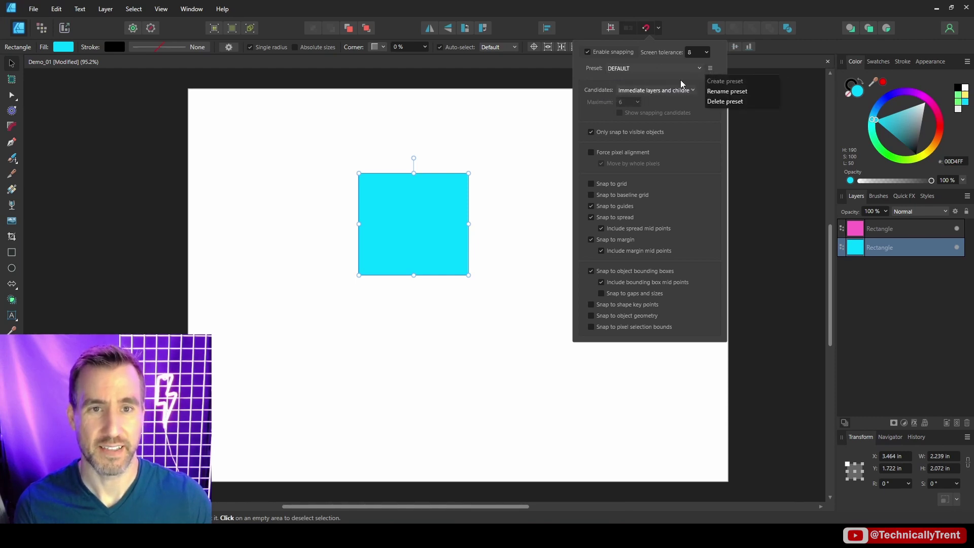
click(702, 134)
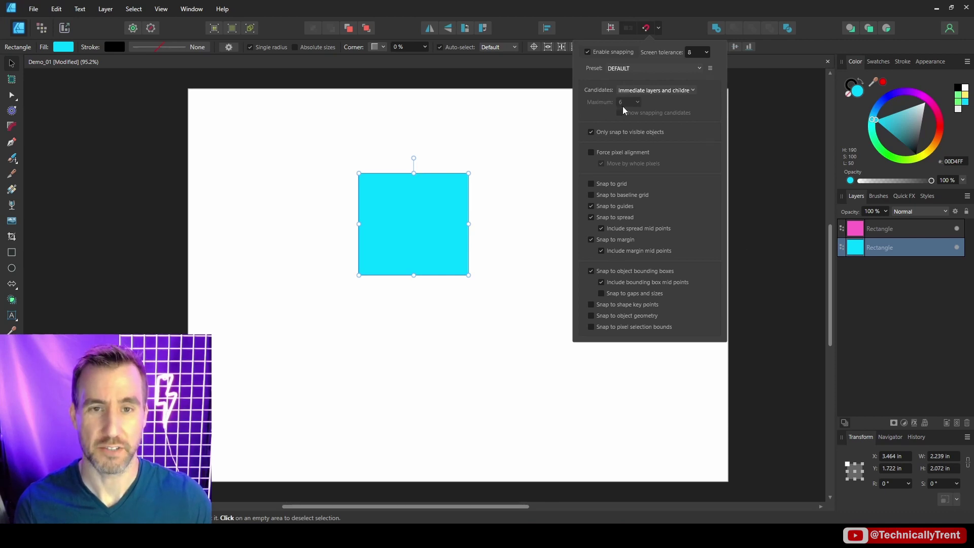
click(678, 69)
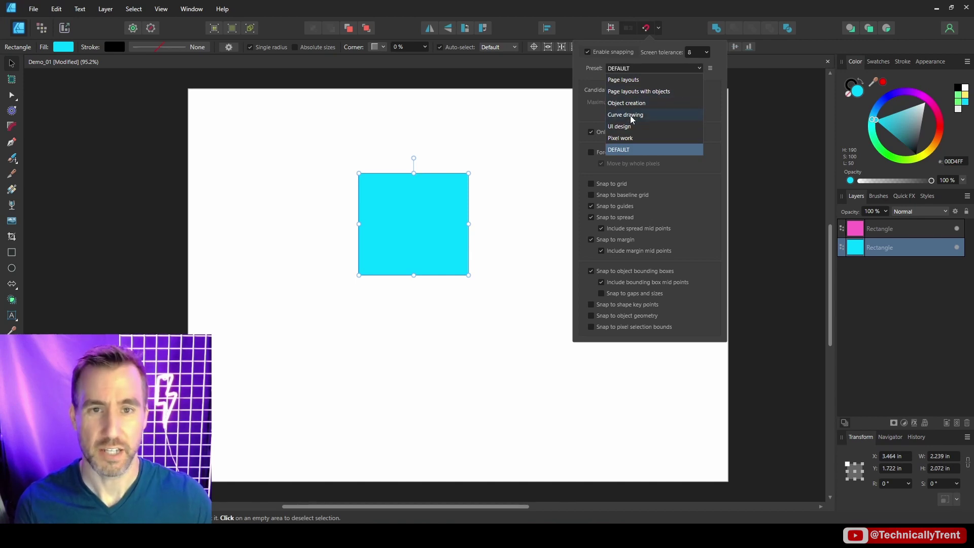
click(628, 82)
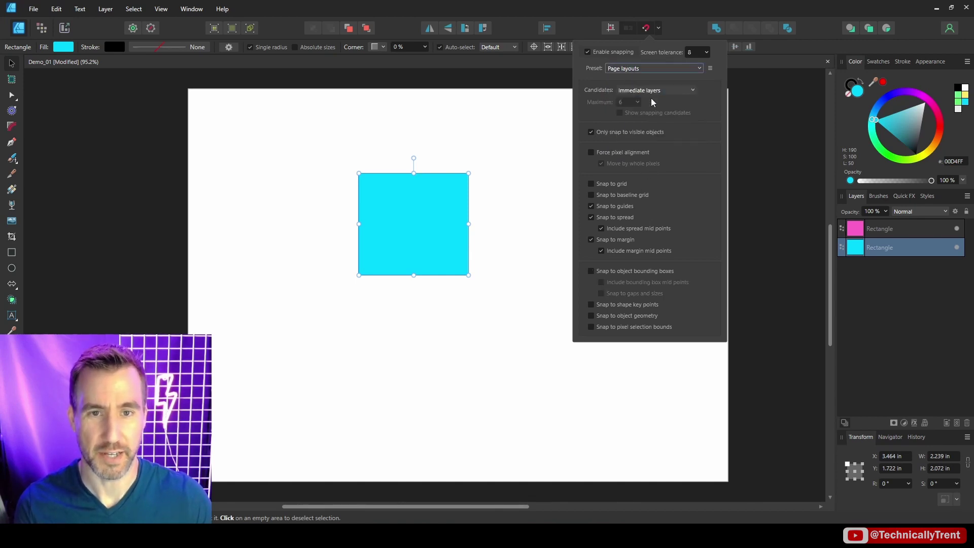
Try the UI design snapping preset, restore DEFAULT, and list the Candidates options.
click(657, 69)
click(628, 126)
click(629, 70)
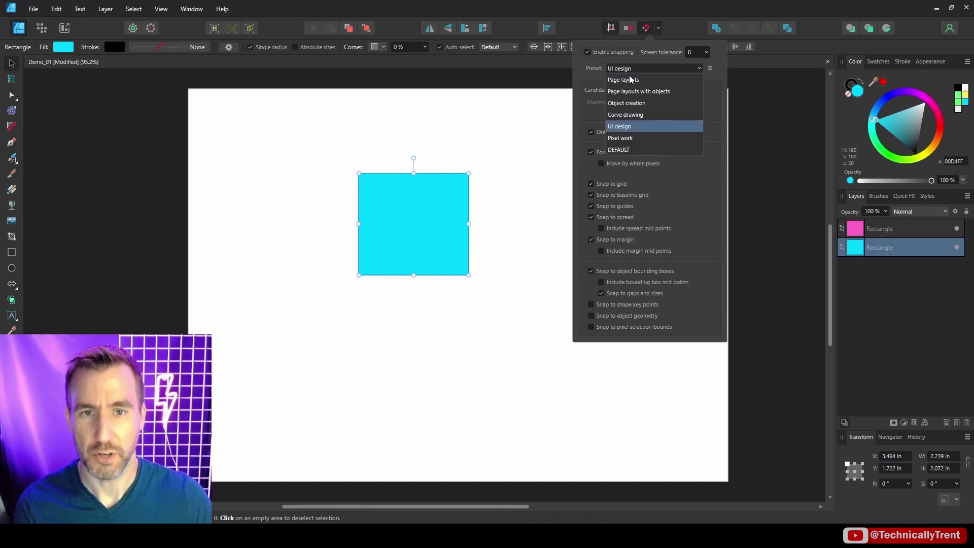
click(629, 126)
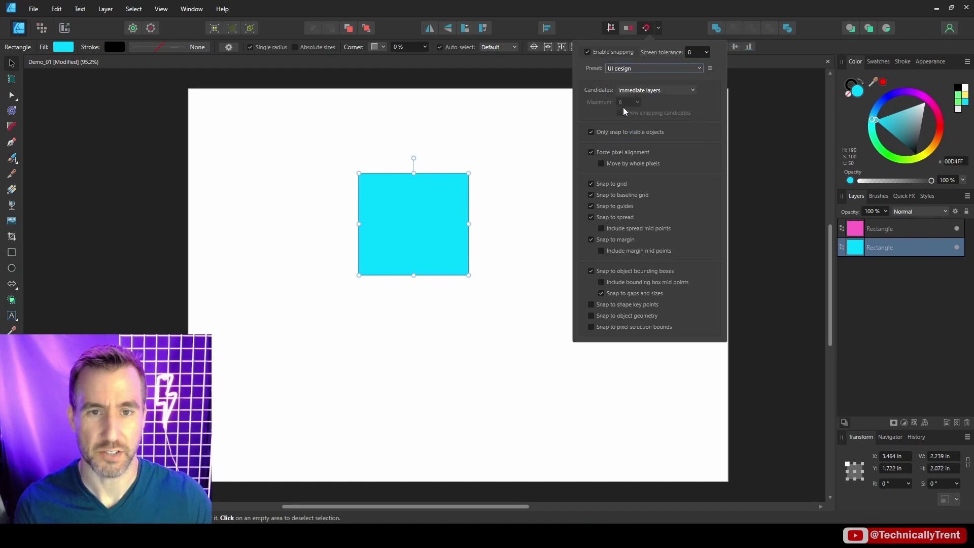
click(693, 68)
click(628, 144)
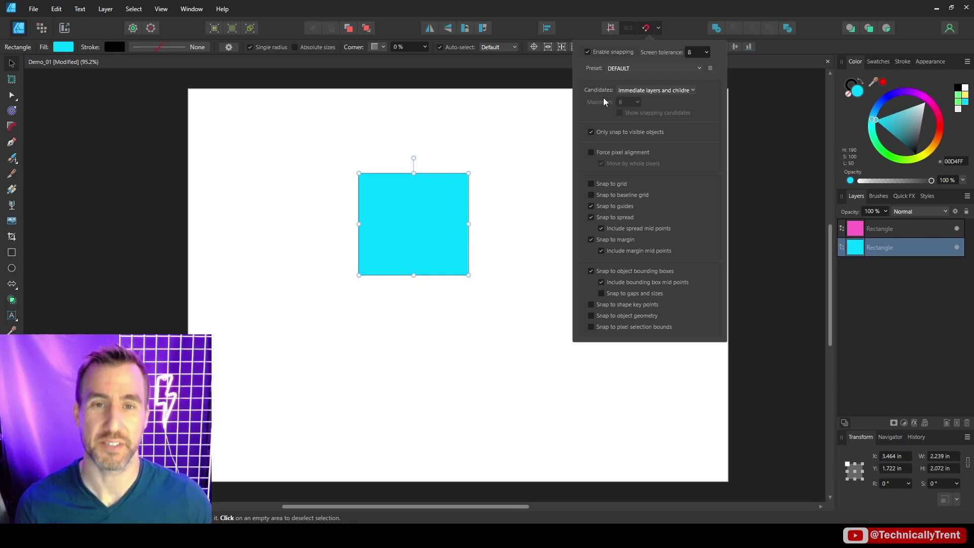
click(640, 90)
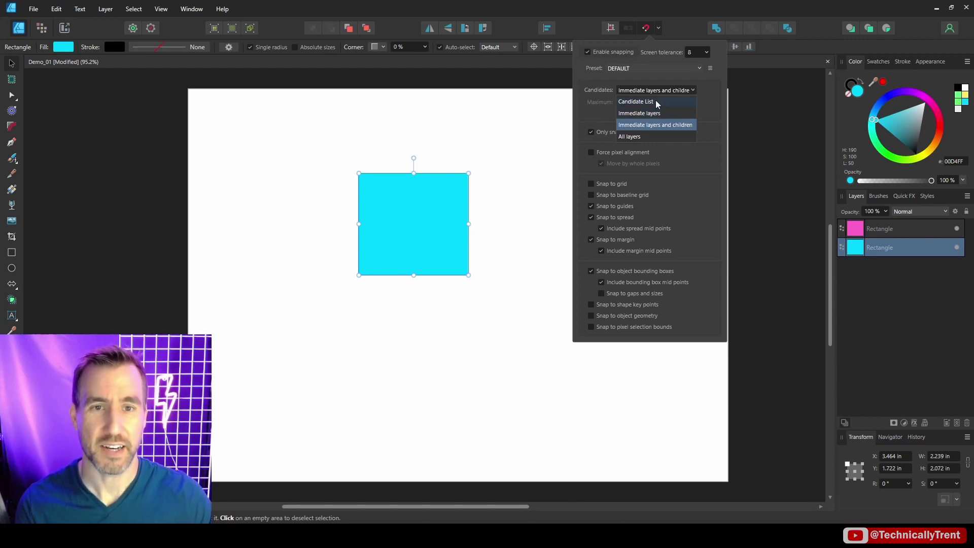
Use Candidate List for snapping candidates with a lower maximum candidate count.
click(657, 102)
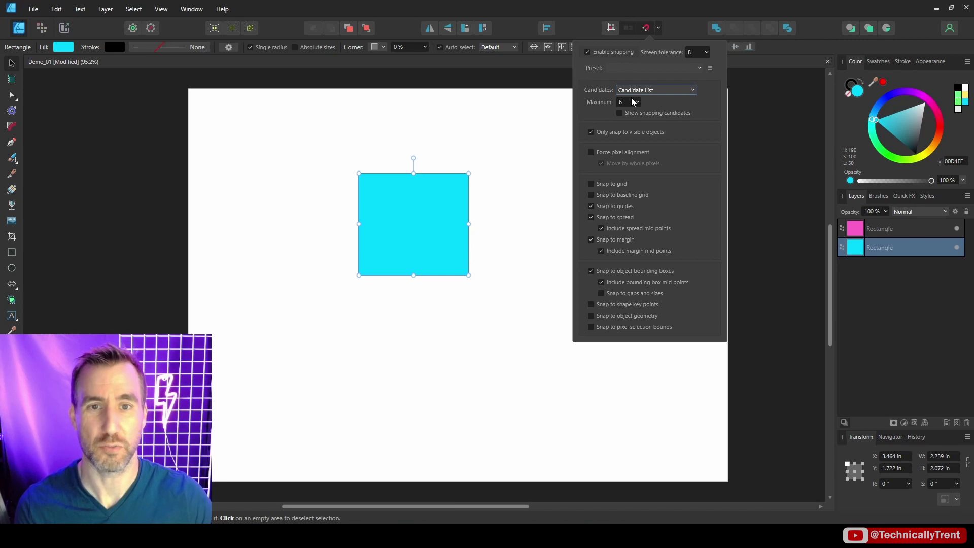
drag(633, 102, 629, 116)
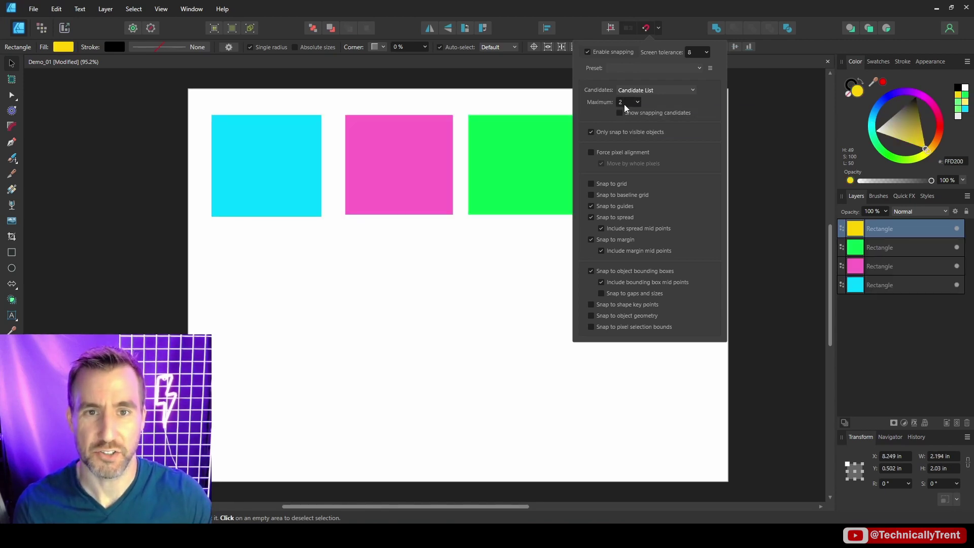
click(504, 106)
Snap the green square against the magenta square's right edge and reposition the magenta square.
click(286, 140)
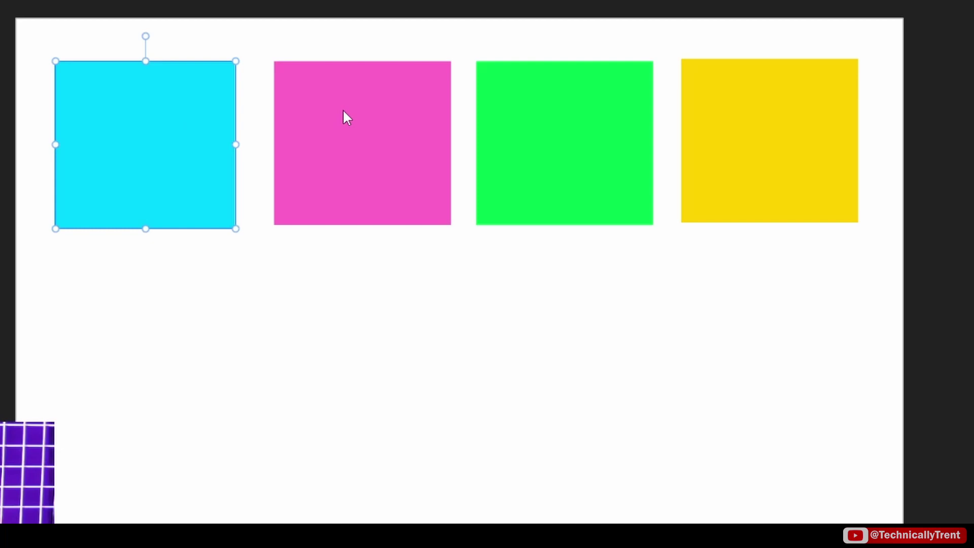
click(407, 160)
click(529, 173)
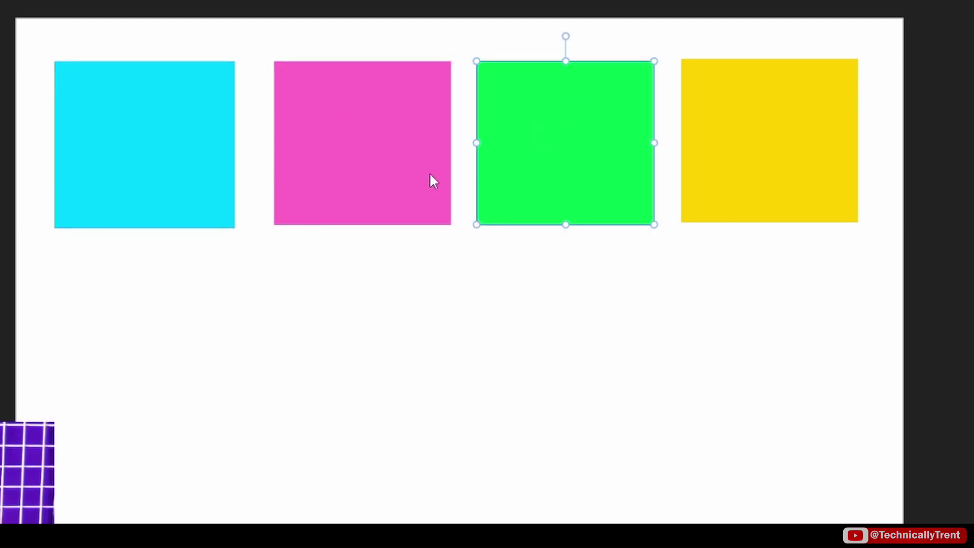
drag(559, 133, 570, 289)
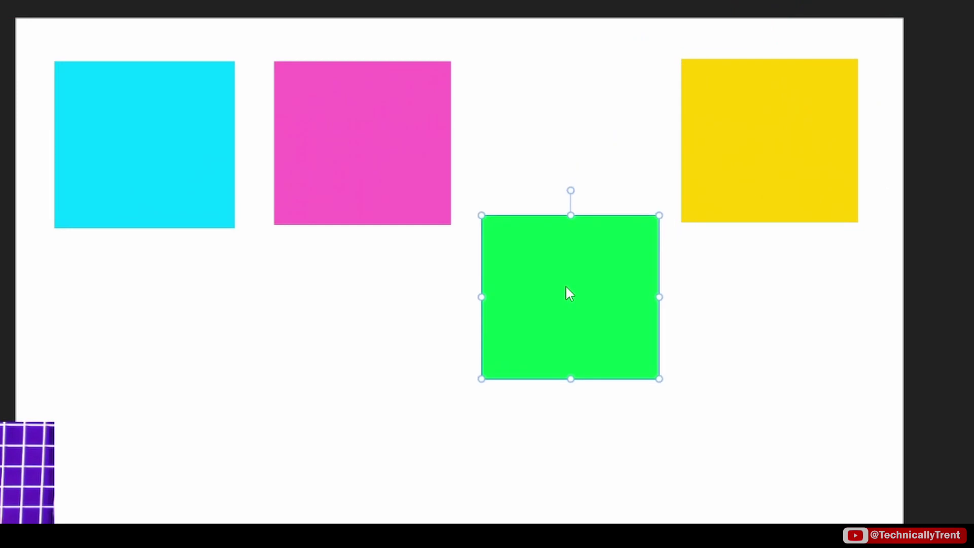
click(750, 131)
click(602, 329)
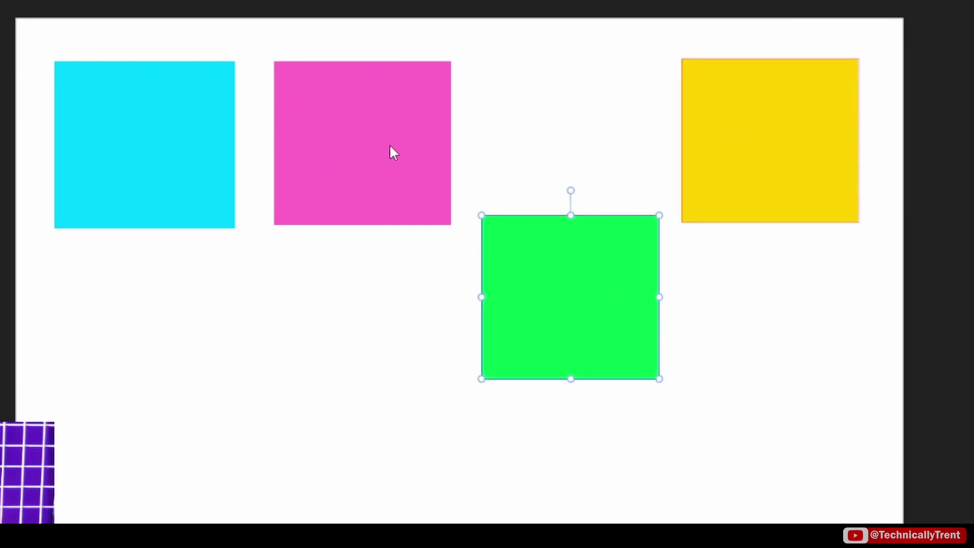
click(414, 186)
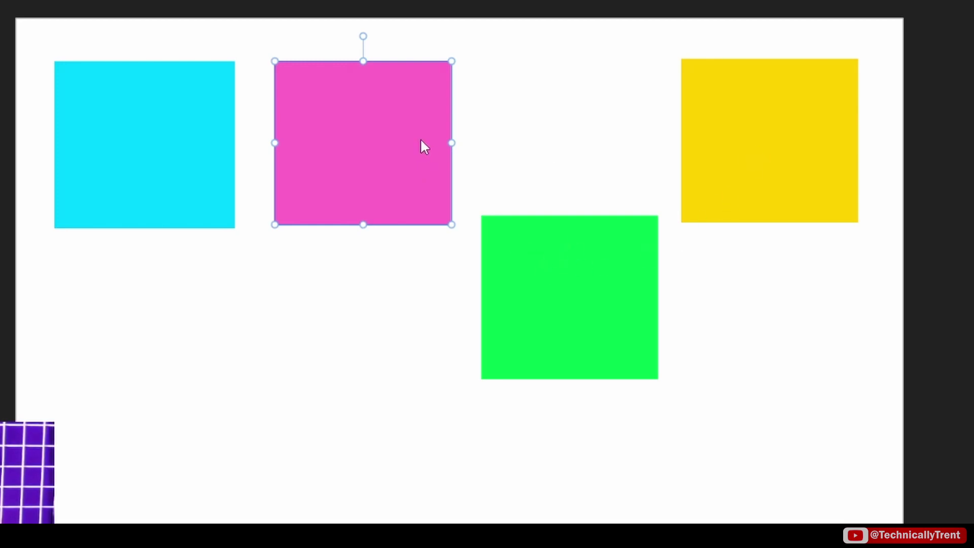
drag(421, 141, 401, 187)
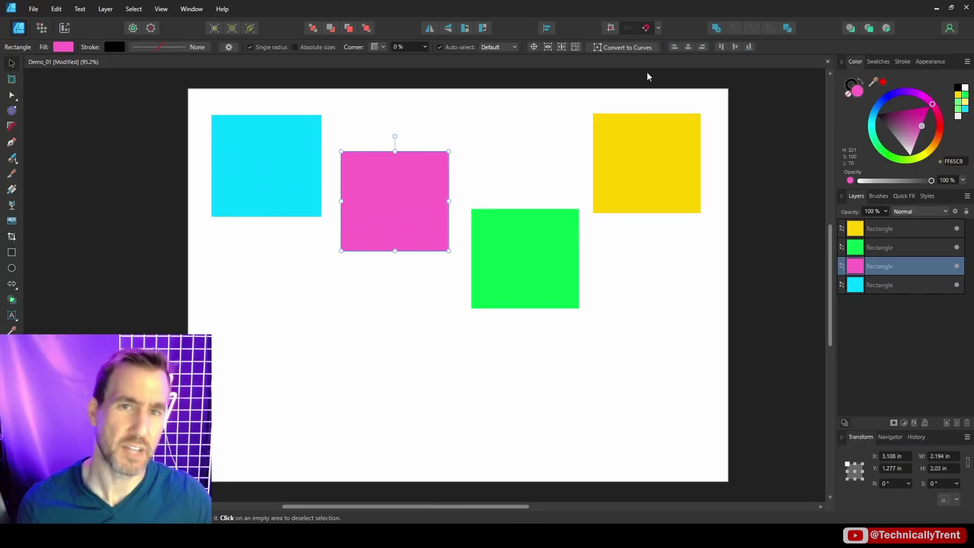
Set snapping Candidates to Immediate layers and children.
click(658, 29)
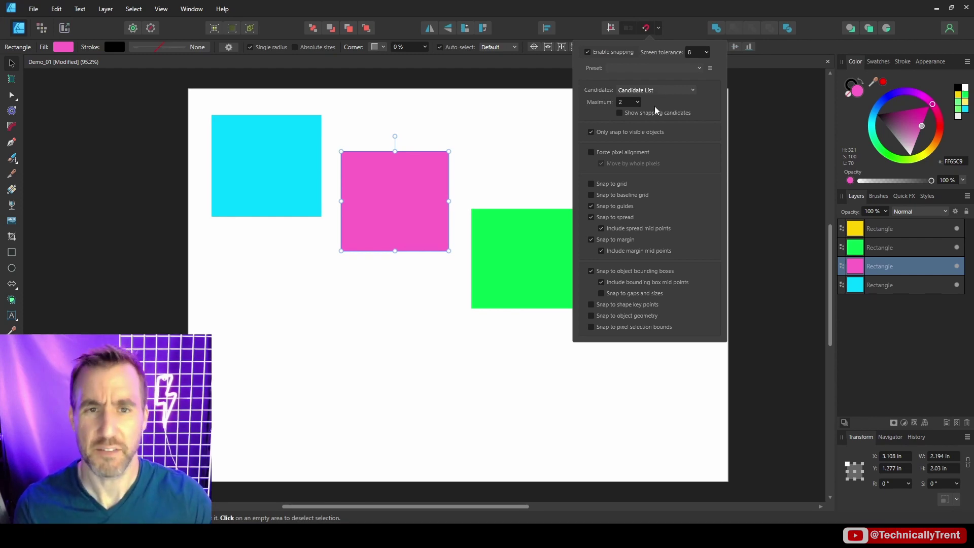
click(641, 92)
click(645, 138)
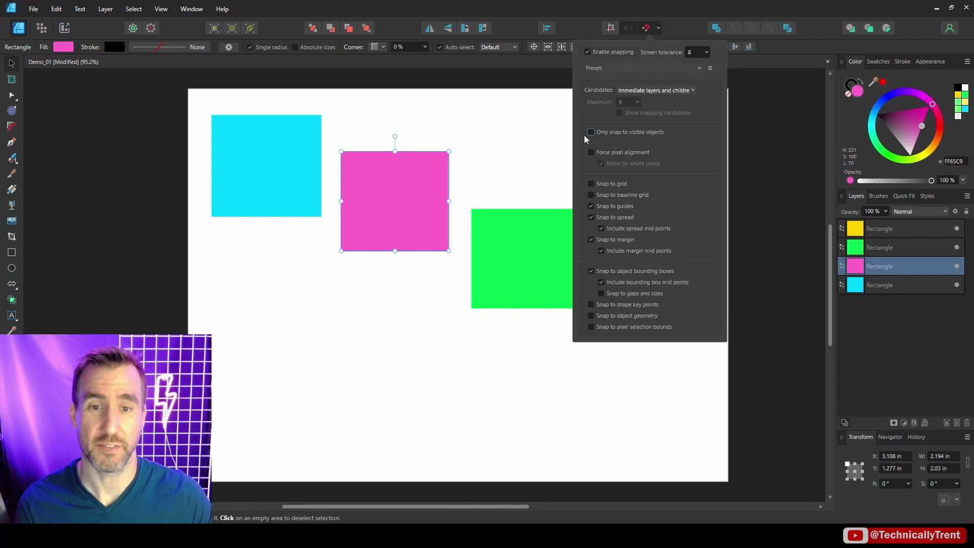
click(534, 152)
Hide the yellow square and move the green square to sit beneath it.
click(652, 184)
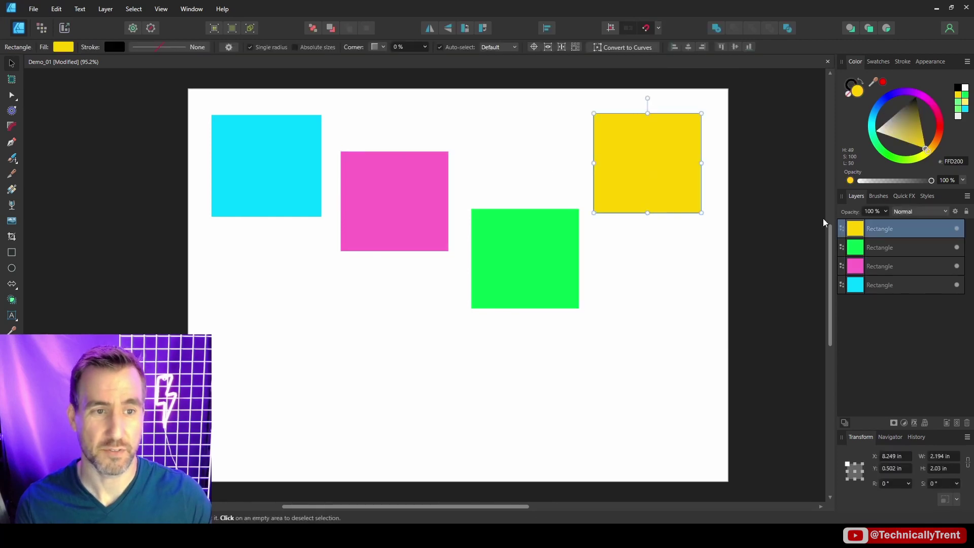
click(956, 228)
click(656, 254)
click(544, 248)
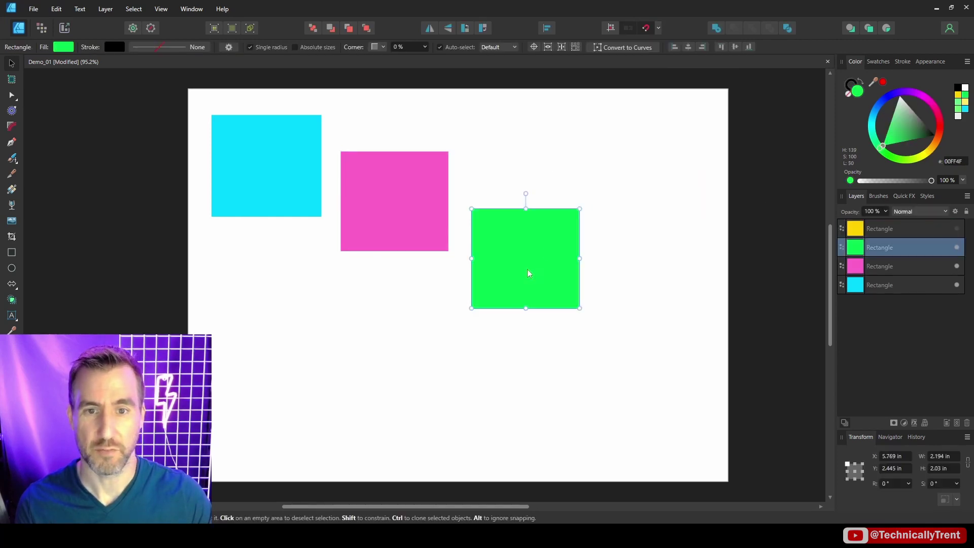
drag(527, 273, 598, 288)
click(657, 28)
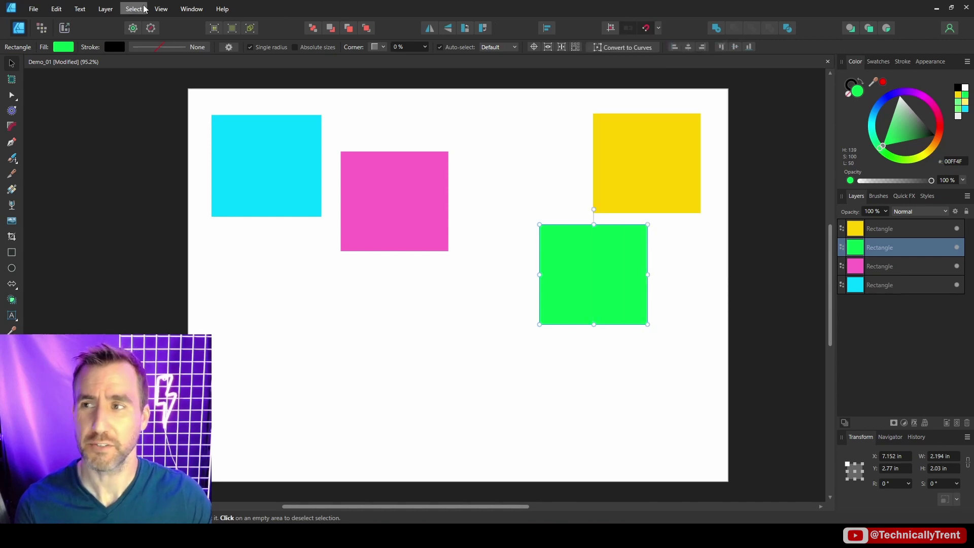
Create a new 4 × 4 px document with units set to Pixels.
click(44, 12)
click(51, 21)
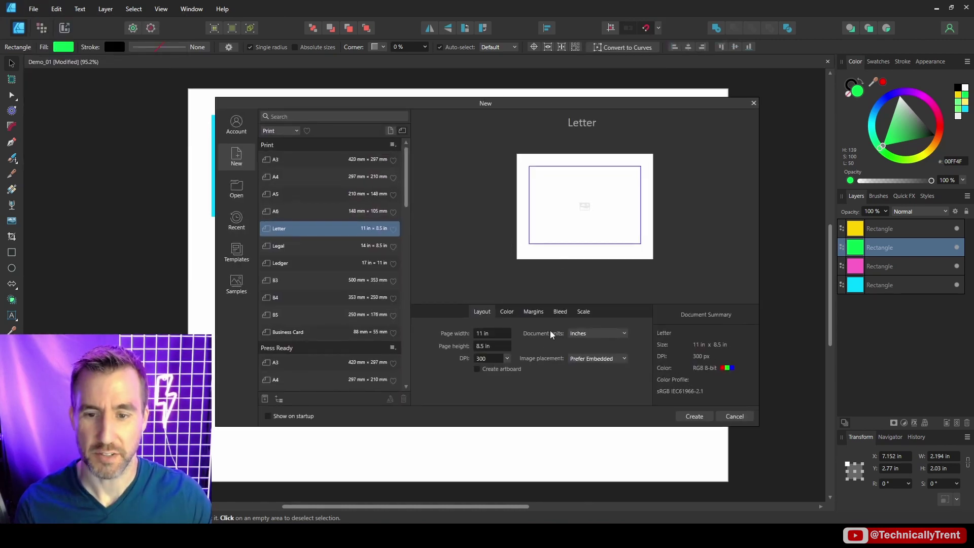
click(579, 333)
click(578, 345)
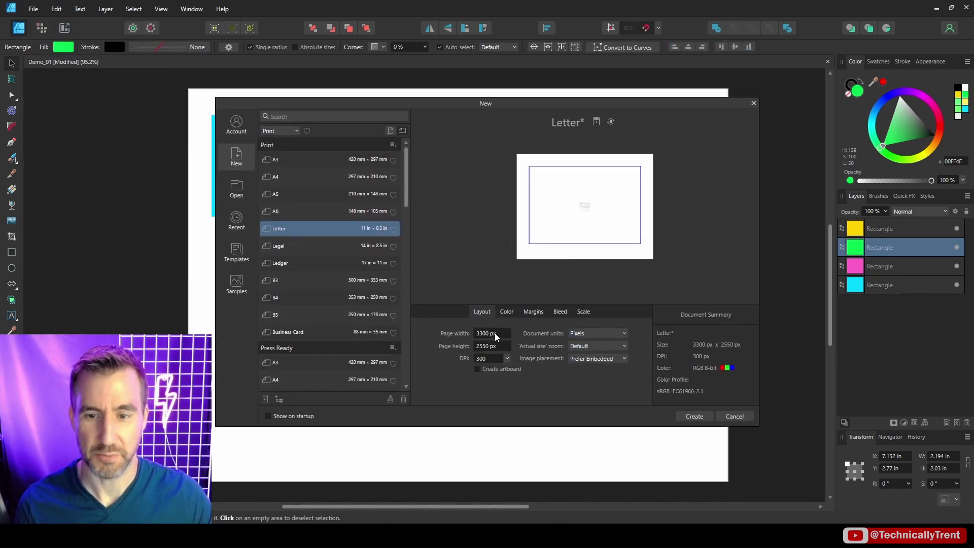
click(497, 345)
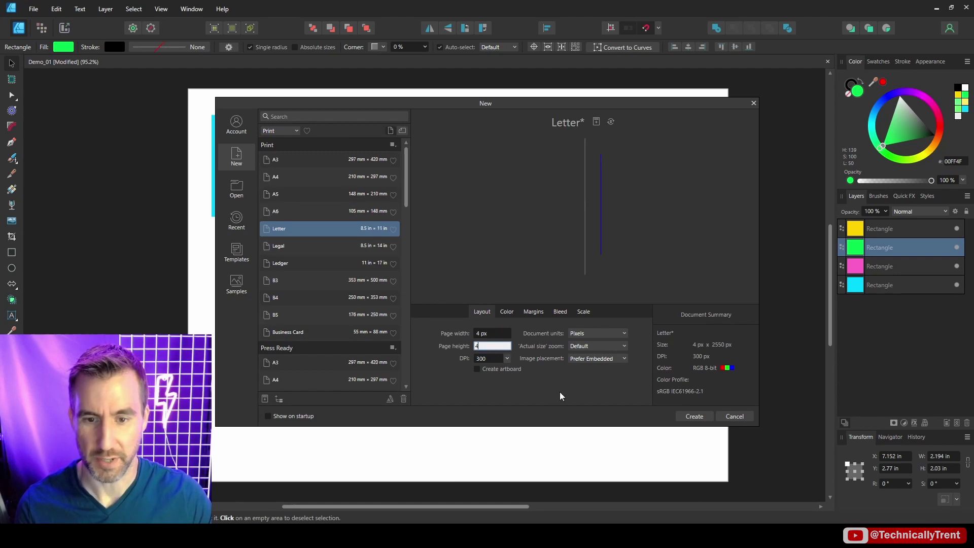
text(4)
click(685, 416)
Duplicate the grey 1 px square, colour the copy red, and move the grey one left.
drag(306, 126, 528, 107)
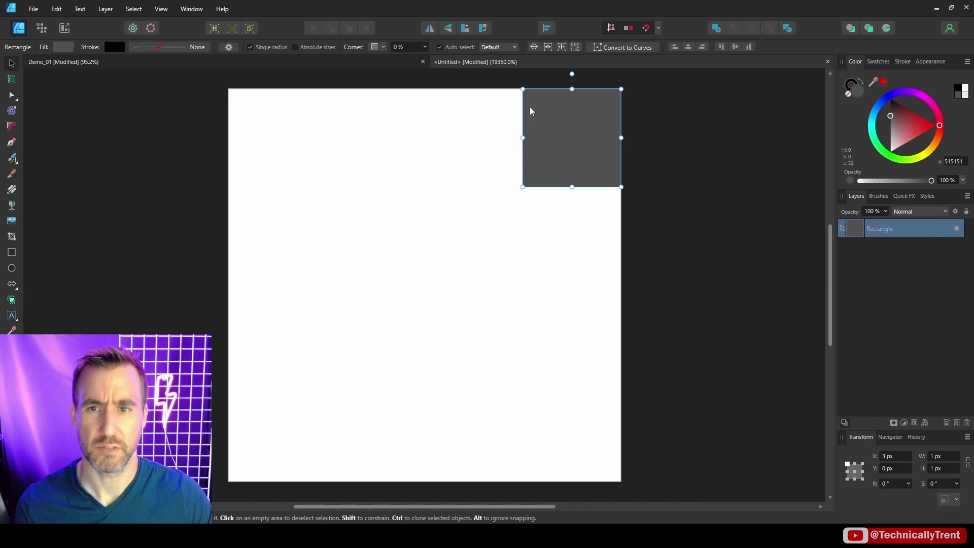
drag(574, 136, 552, 201)
click(912, 122)
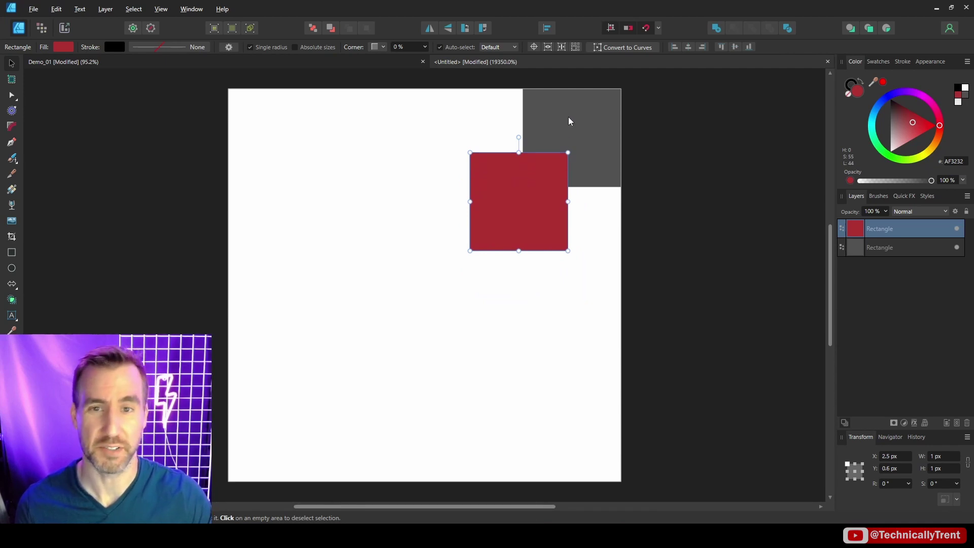
click(591, 141)
drag(591, 141, 306, 231)
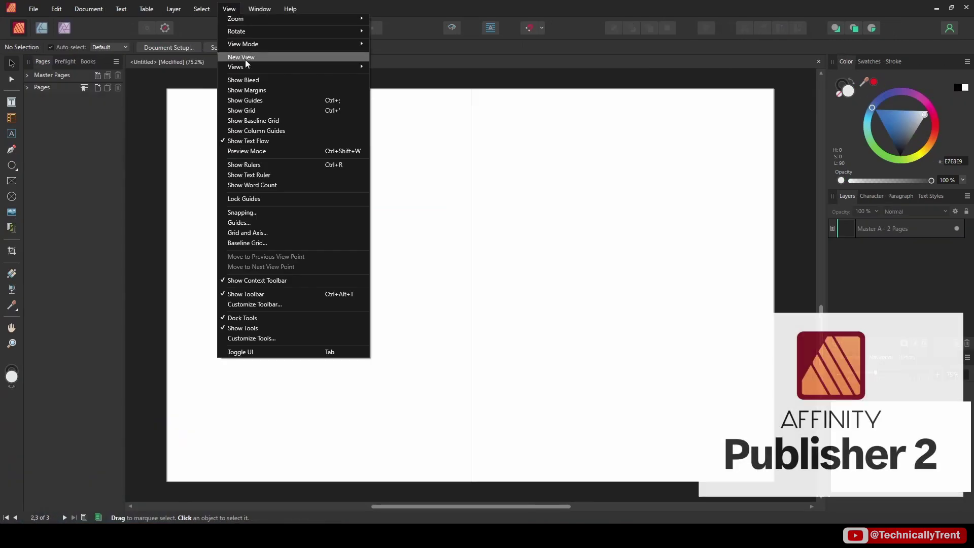
Turn on Show Baseline Grid and scroll the spread to view the grid lines.
click(272, 121)
scroll(515, 209, up, 2)
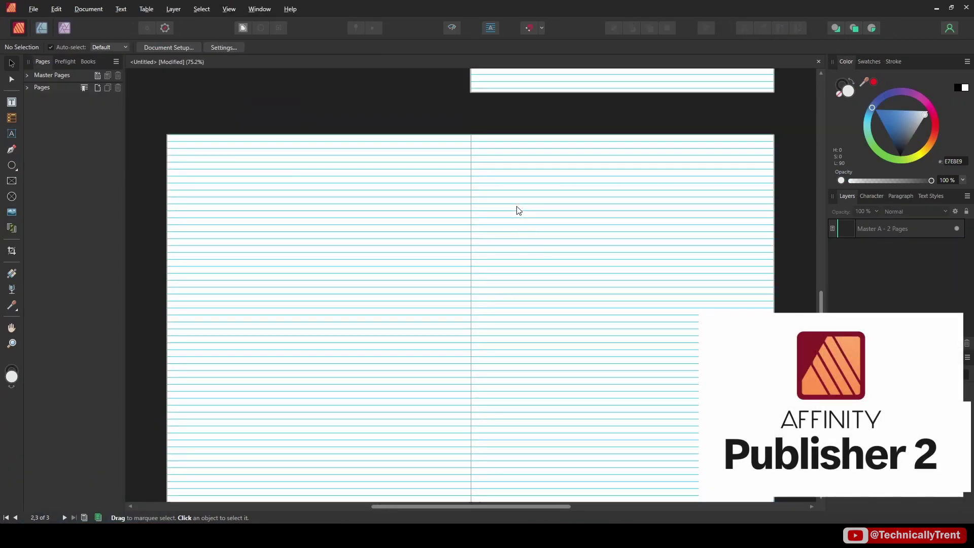
scroll(517, 210, down, 1)
scroll(517, 209, down, 1)
scroll(515, 211, up, 1)
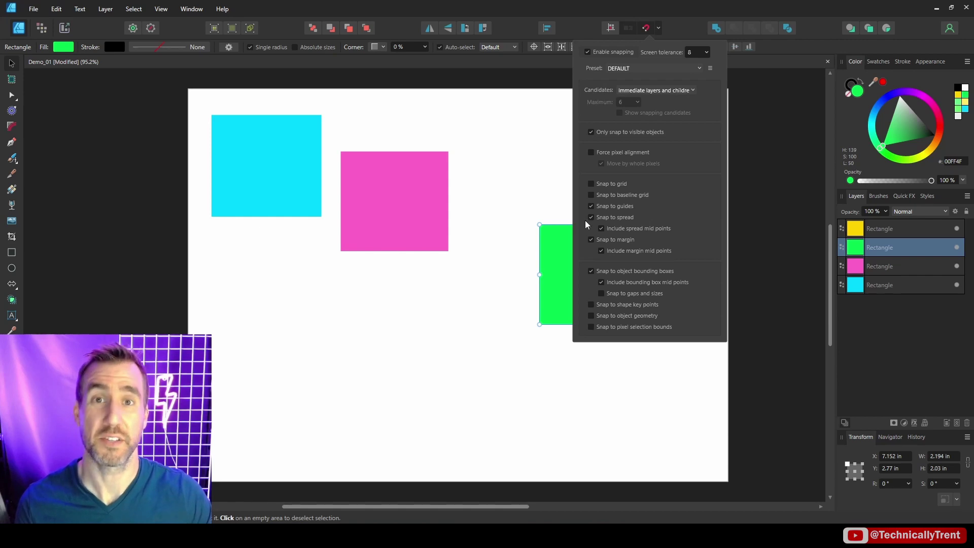
Drag the cyan square partly off the left page edge, turn off Snap to spread, and drag it back onto the page.
click(473, 177)
click(261, 144)
drag(260, 143, 196, 256)
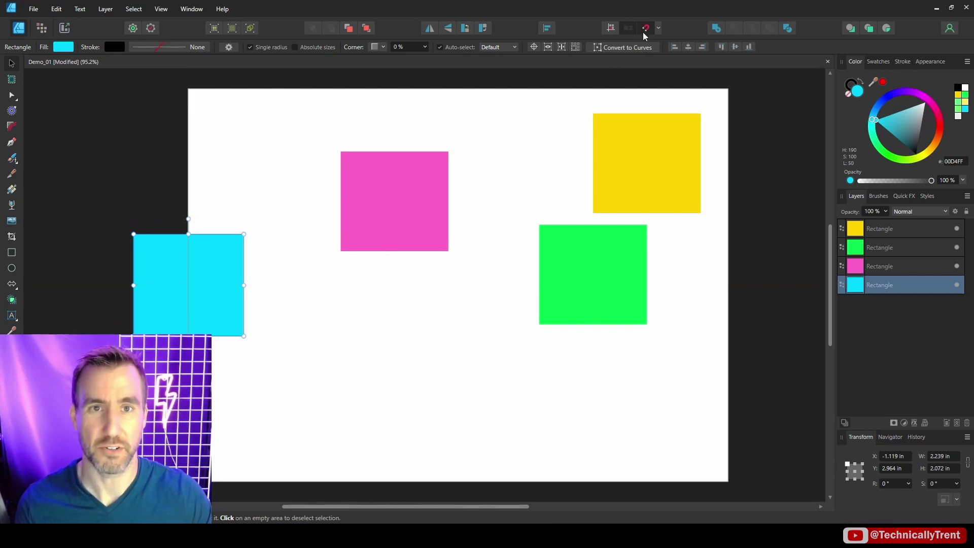
click(658, 28)
click(590, 217)
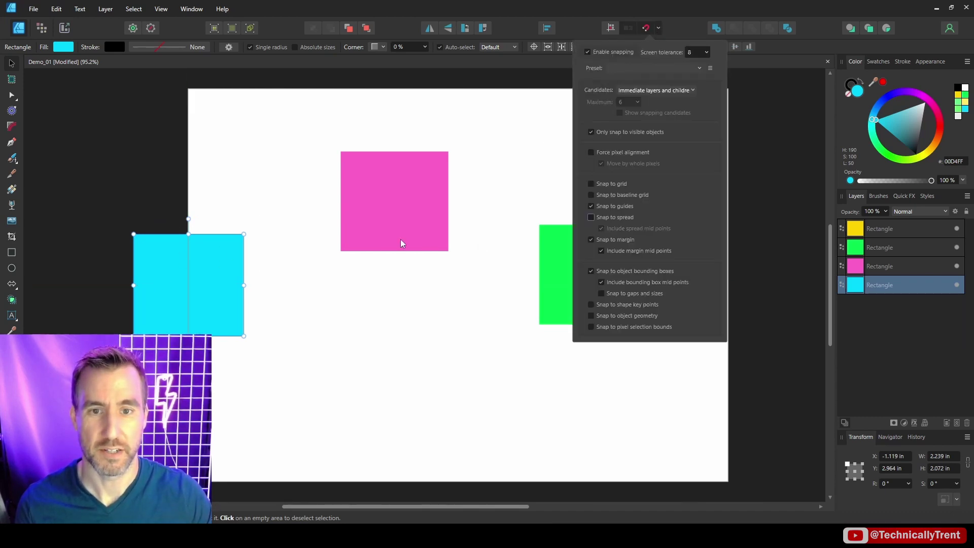
click(400, 239)
drag(183, 269, 271, 290)
click(658, 28)
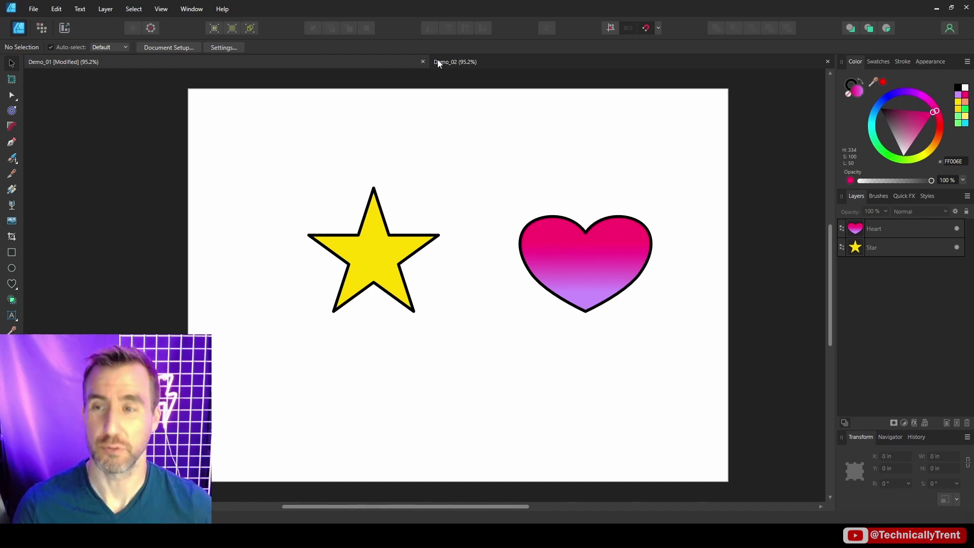
Display rulers along the top and left edges of the star-and-heart document.
click(159, 9)
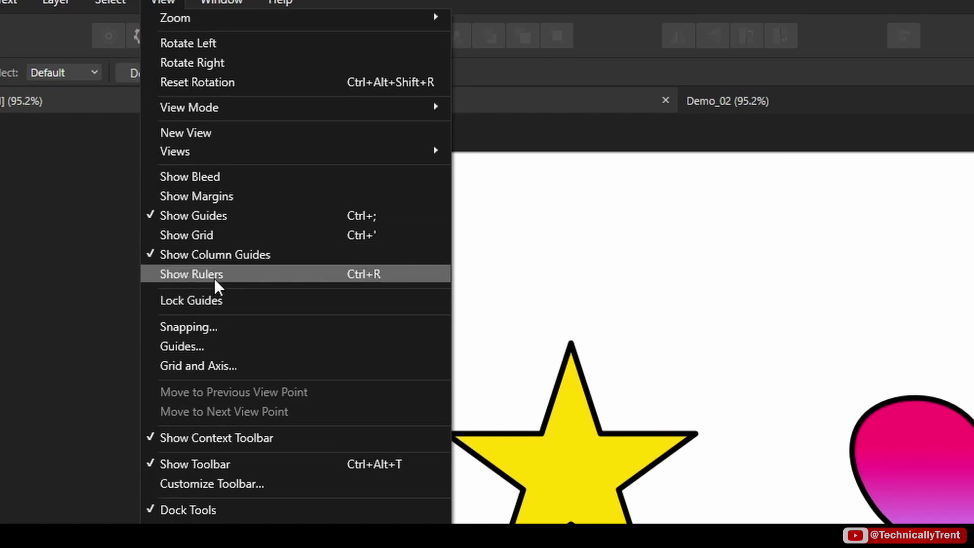
click(216, 276)
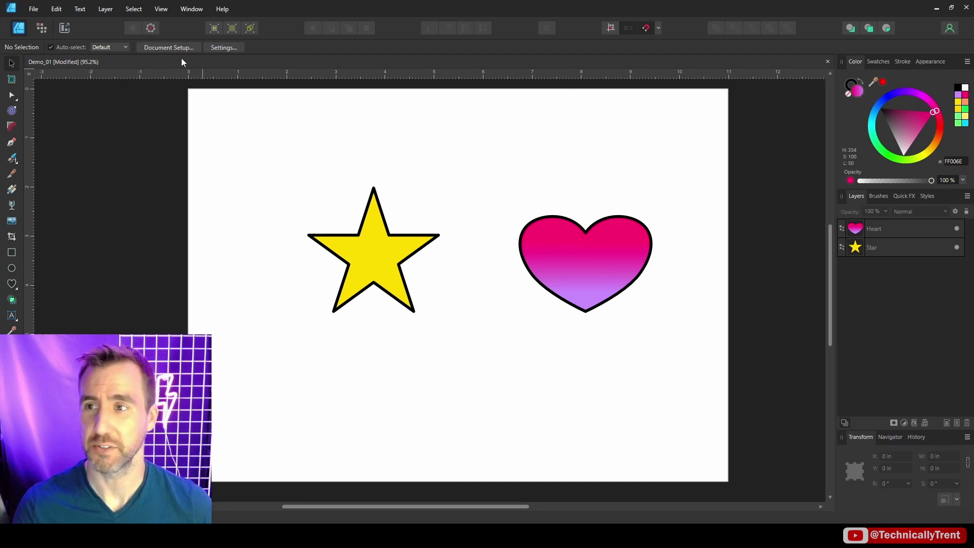
In Document Setup, switch the document units to Pixels and then back to Inches.
click(172, 47)
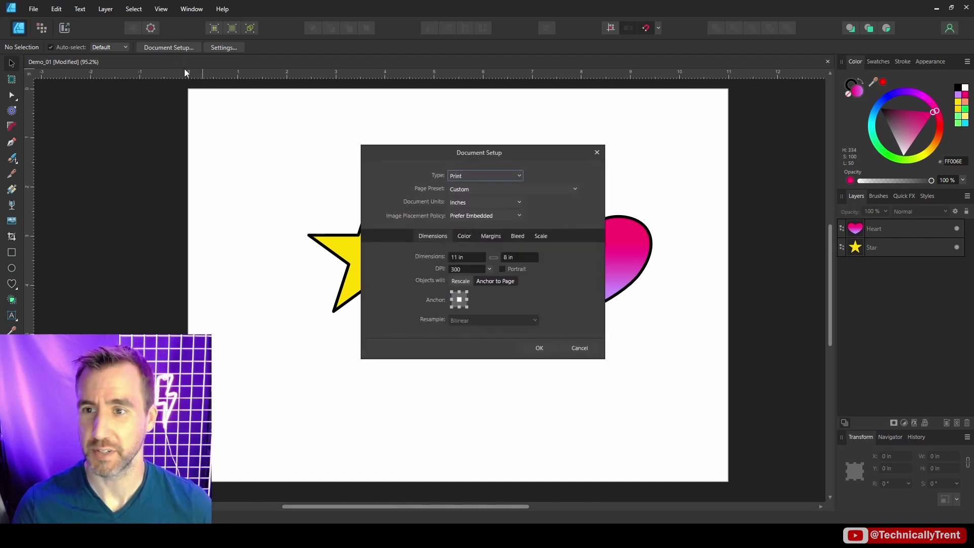
click(485, 203)
click(480, 215)
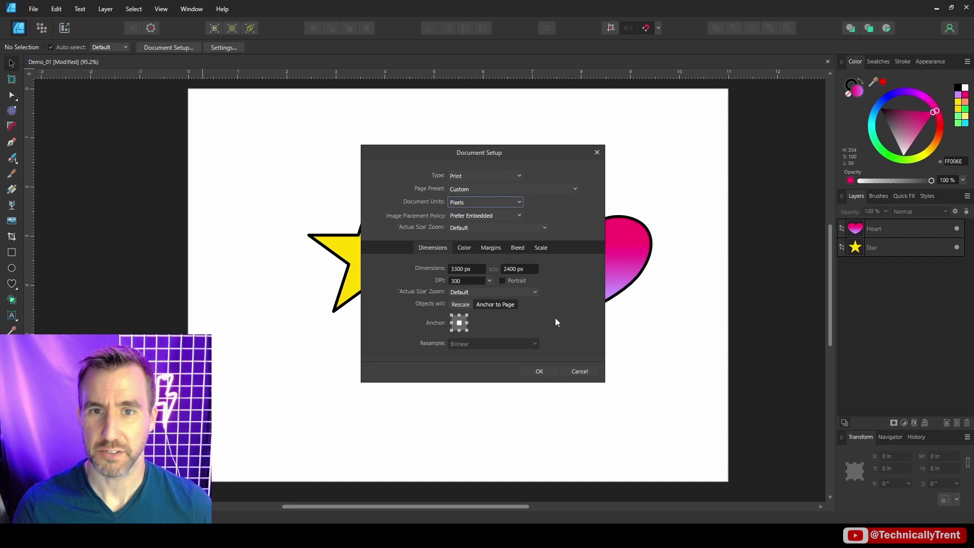
click(541, 372)
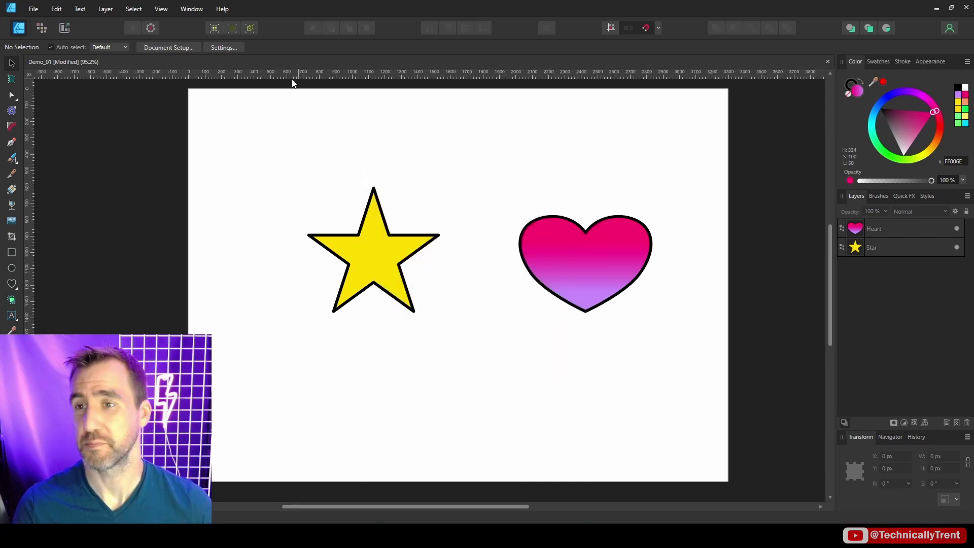
click(181, 47)
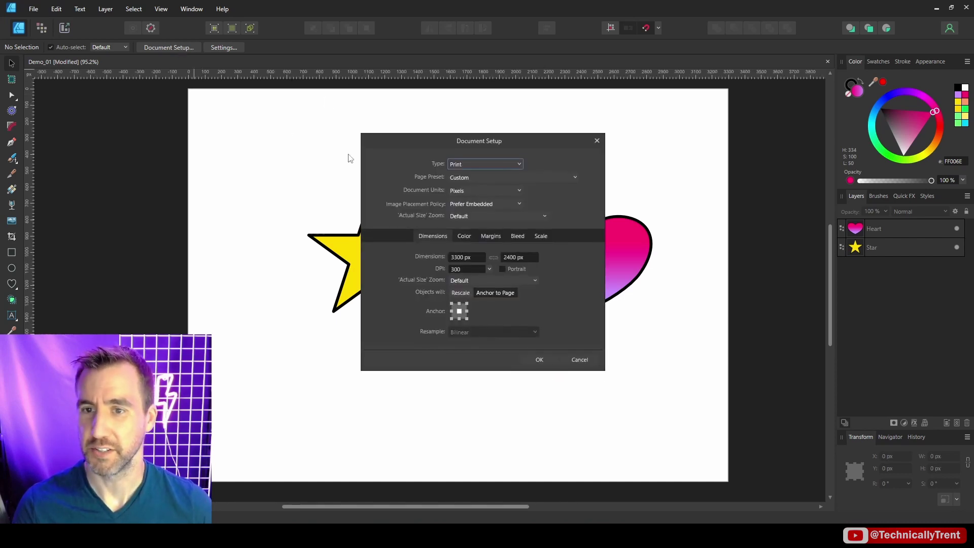
click(480, 189)
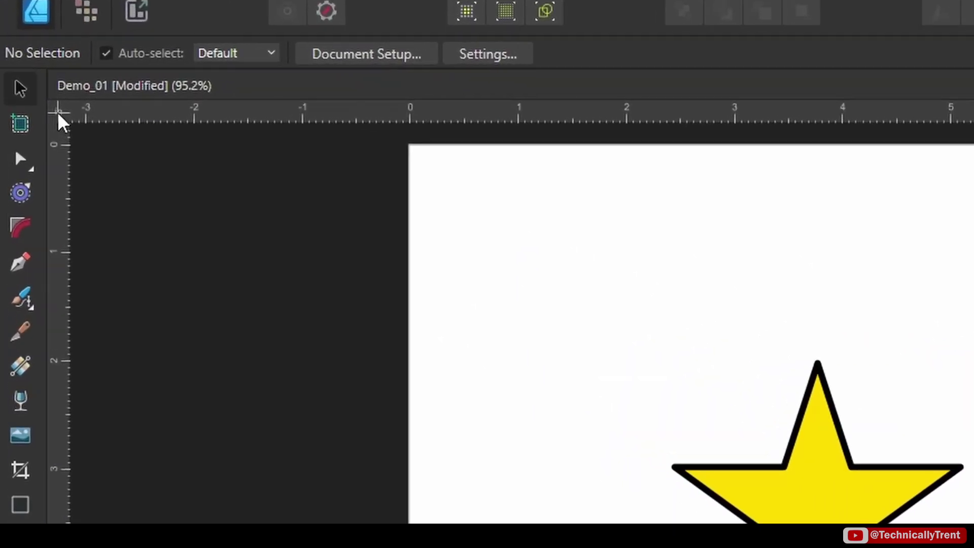
Drag the ruler zero point onto the page, then reset it to the page's top-left corner.
drag(58, 115, 973, 547)
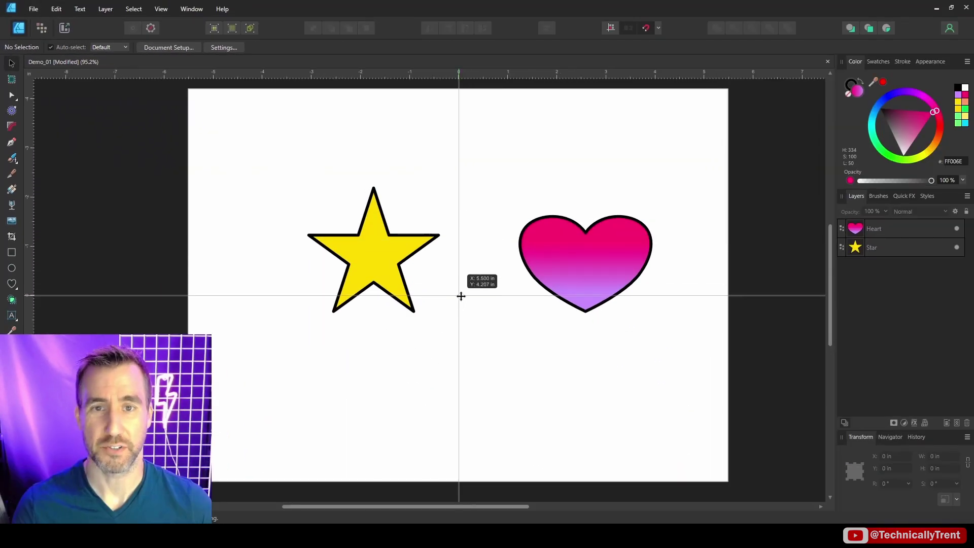
mouse_move(460, 296)
mouse_down()
mouse_move(486, 322)
mouse_move(471, 270)
mouse_move(446, 291)
mouse_move(460, 311)
mouse_up()
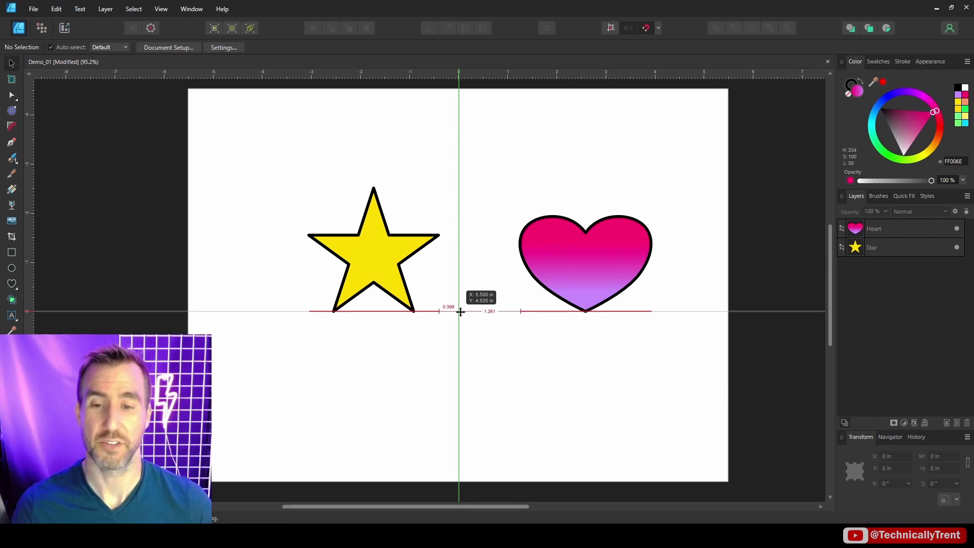
drag(460, 312, 461, 312)
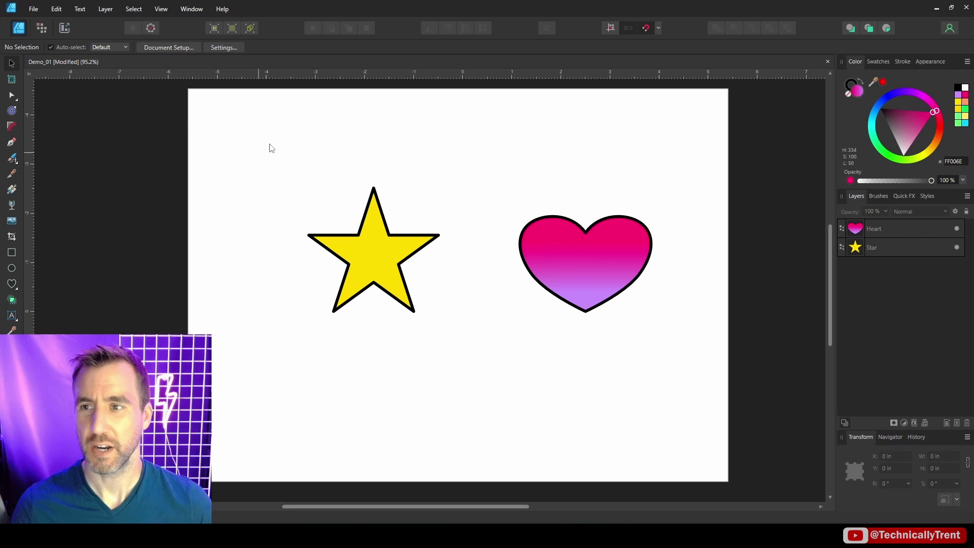
drag(29, 76, 188, 89)
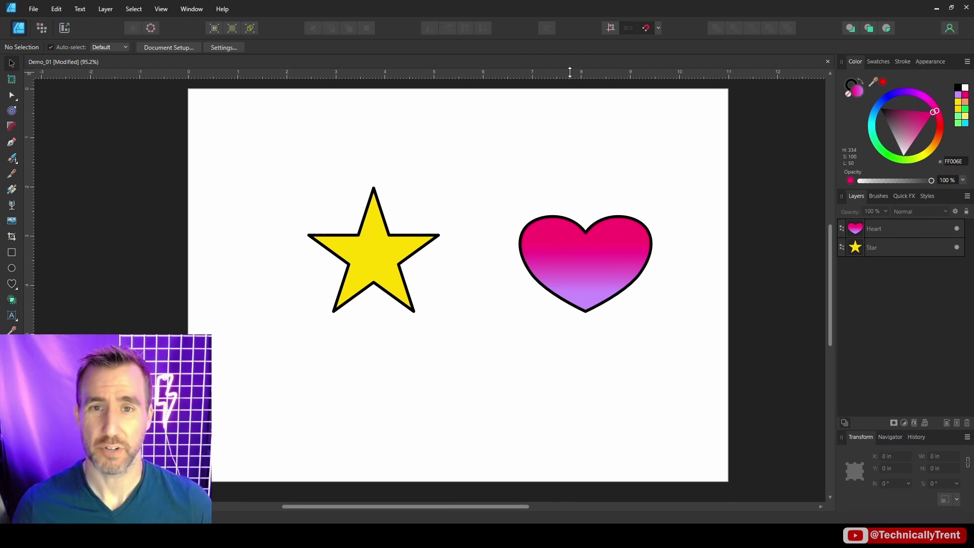
Add a horizontal guide, snap the heart's top to it and undo, then snap the star's top to it.
drag(571, 77, 595, 166)
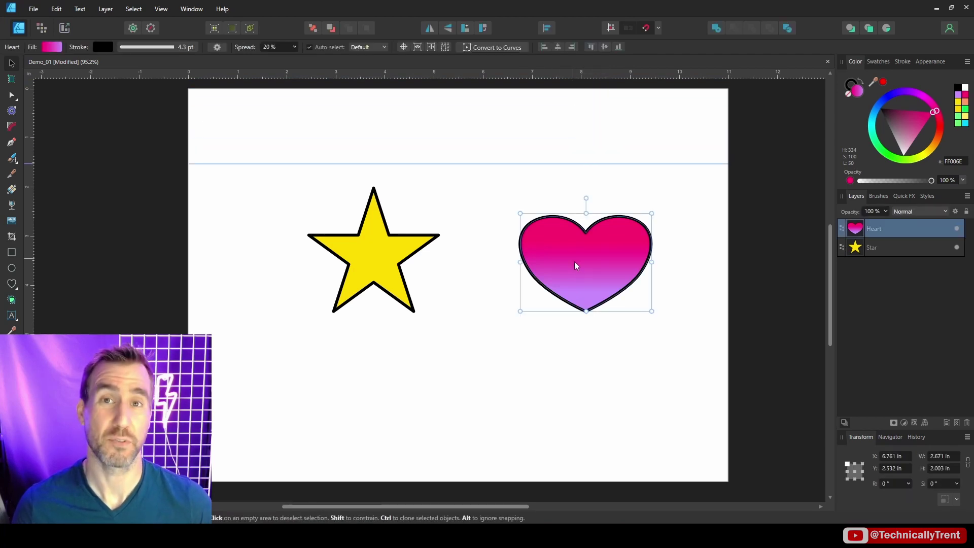
drag(586, 282, 571, 220)
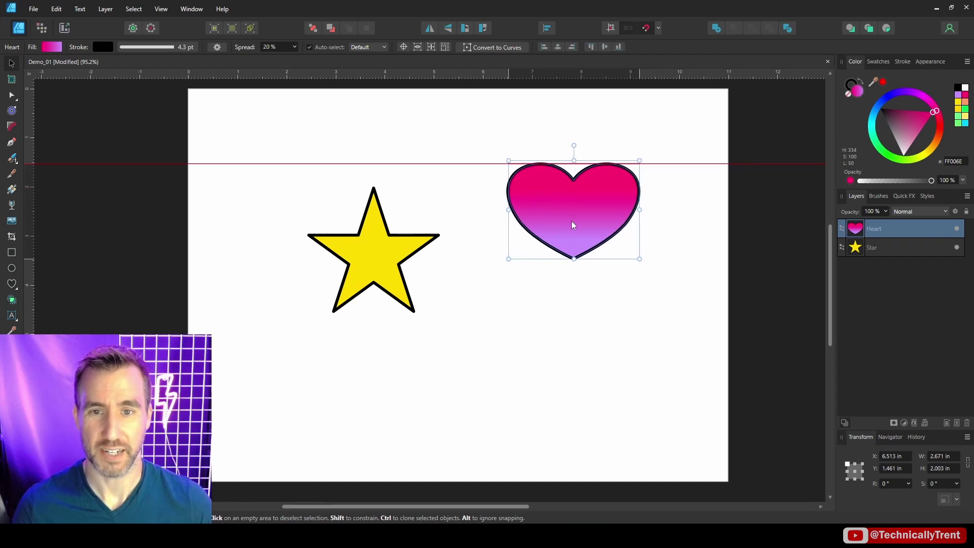
key(ctrl+z)
click(376, 256)
drag(382, 266, 397, 304)
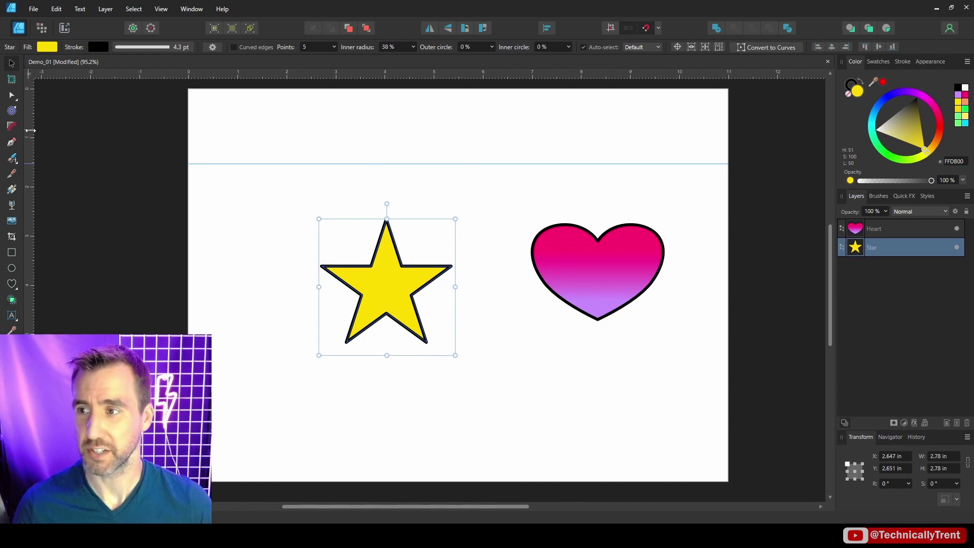
Add a vertical guide, drag guides back into the rulers to delete them, and place a horizontal guide lower.
drag(29, 133, 462, 157)
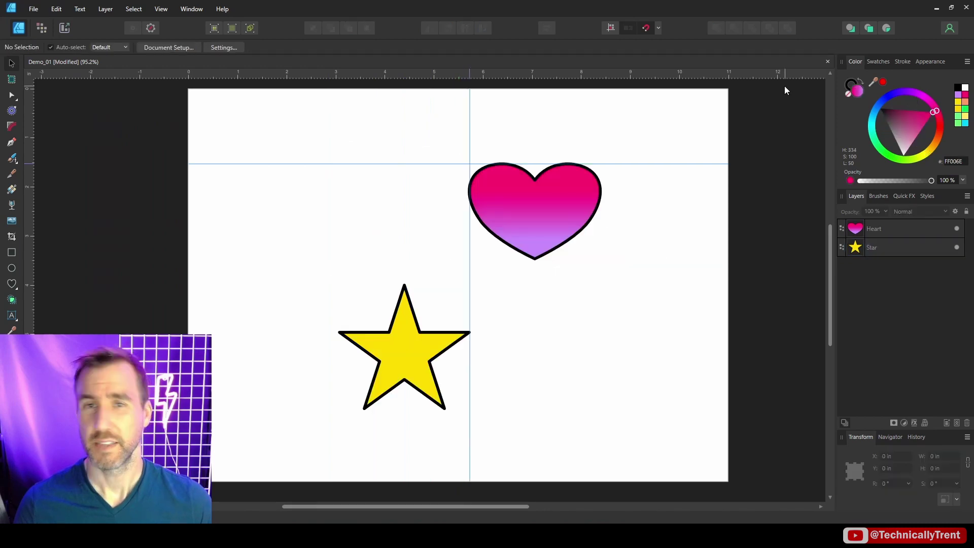
drag(663, 163, 657, 71)
drag(470, 136, 282, 132)
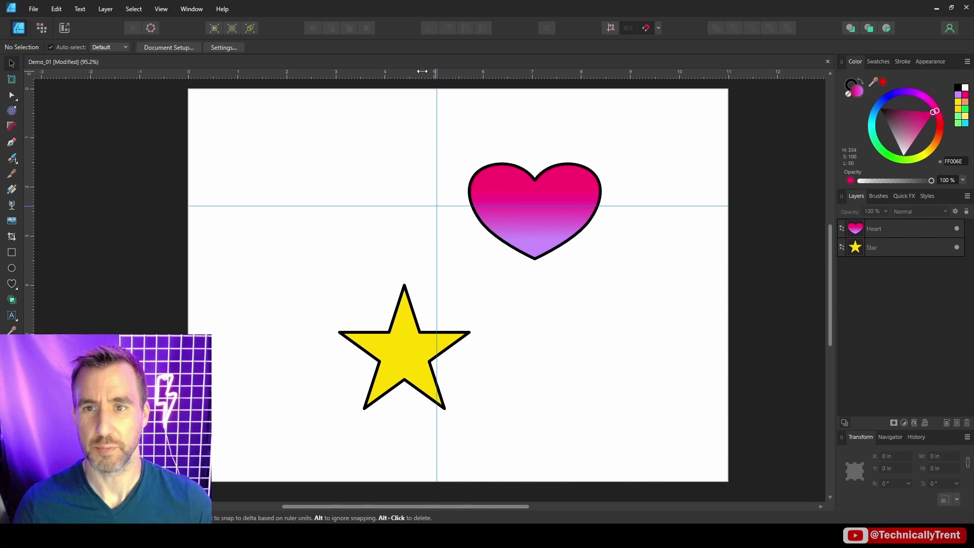
drag(436, 73, 140, 76)
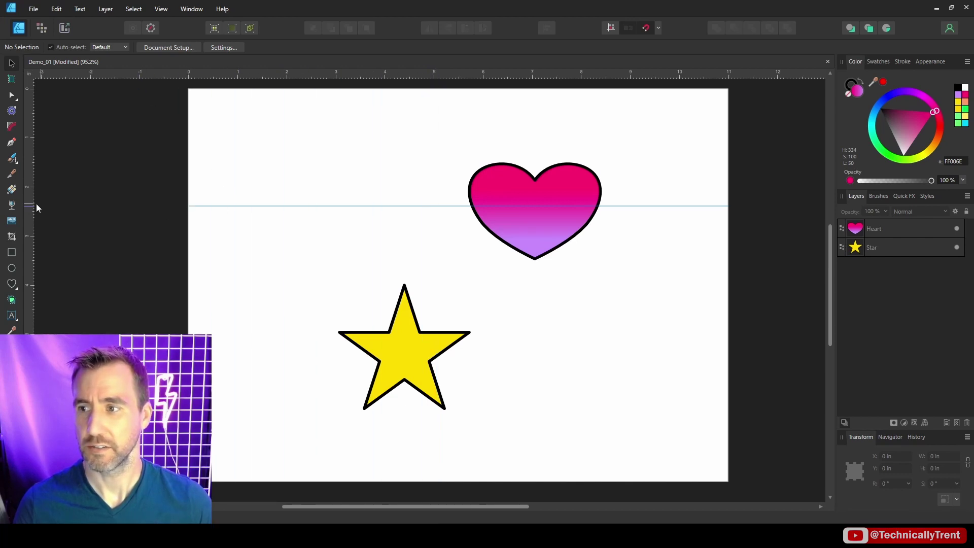
drag(32, 204, 253, 233)
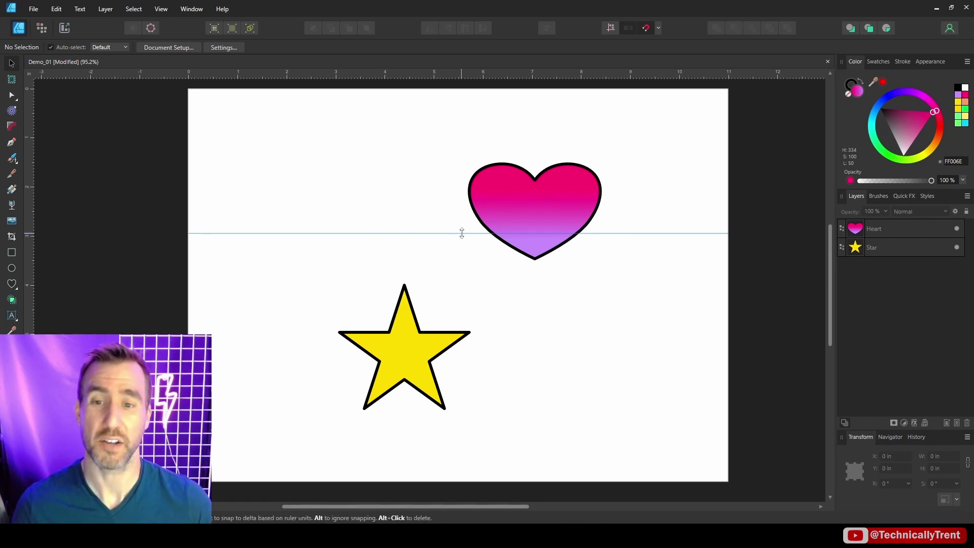
Lock guides, rest the heart's bottom point on the horizontal guide, then unlock guides and nudge the guide lower.
mouse_move(461, 233)
mouse_down()
mouse_move(460, 221)
mouse_move(462, 232)
mouse_up()
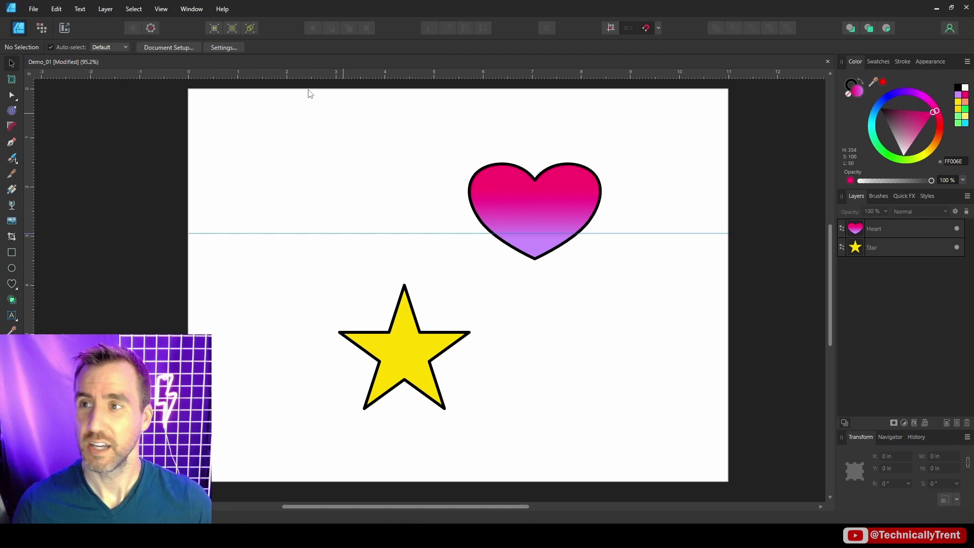
click(162, 11)
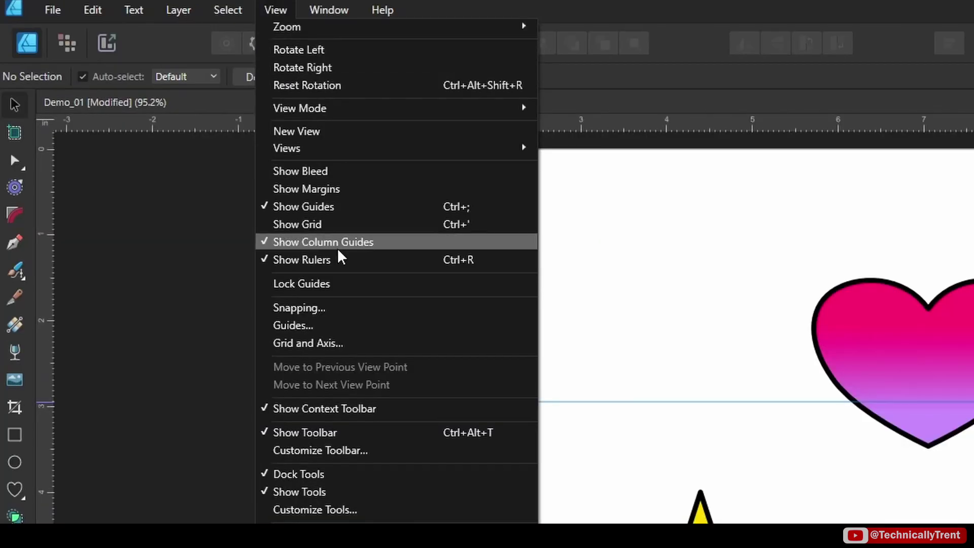
click(345, 286)
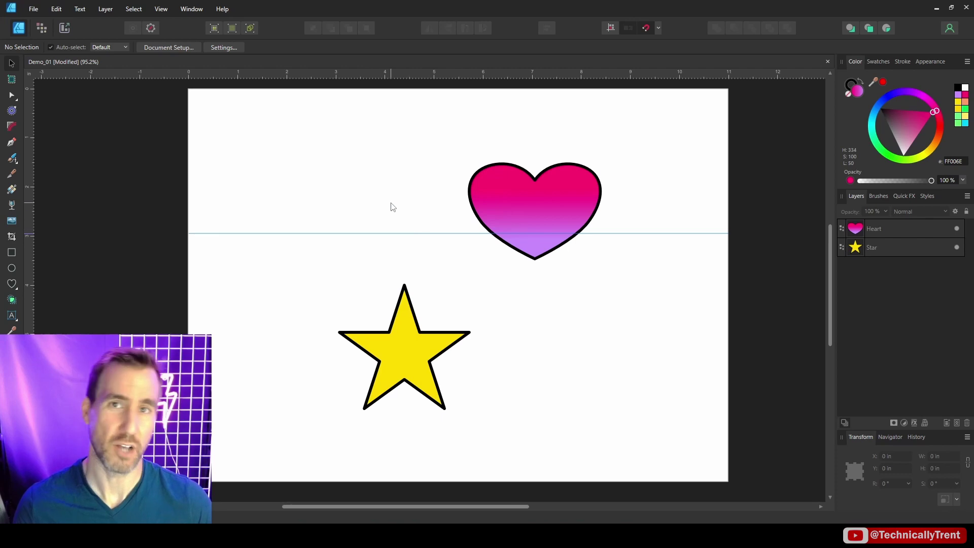
drag(508, 188, 494, 159)
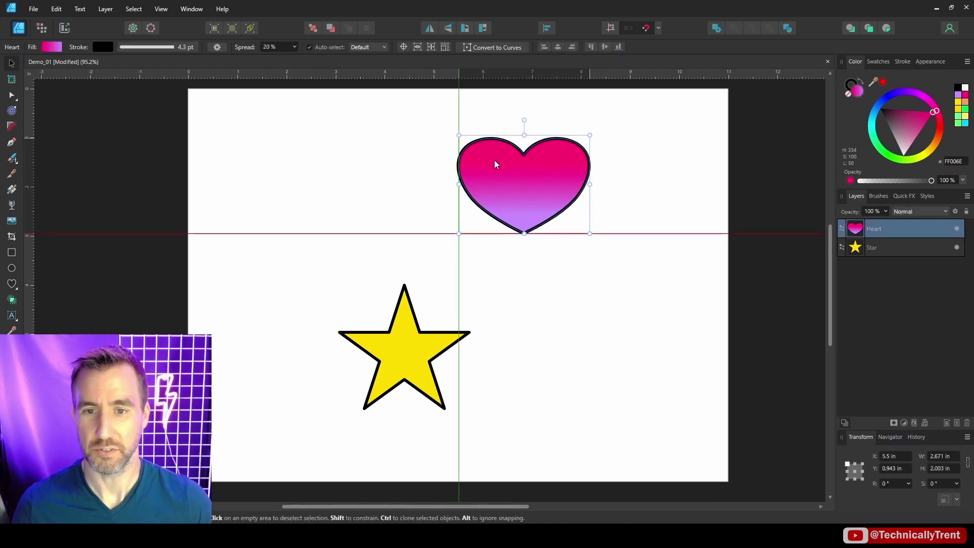
click(387, 181)
click(161, 8)
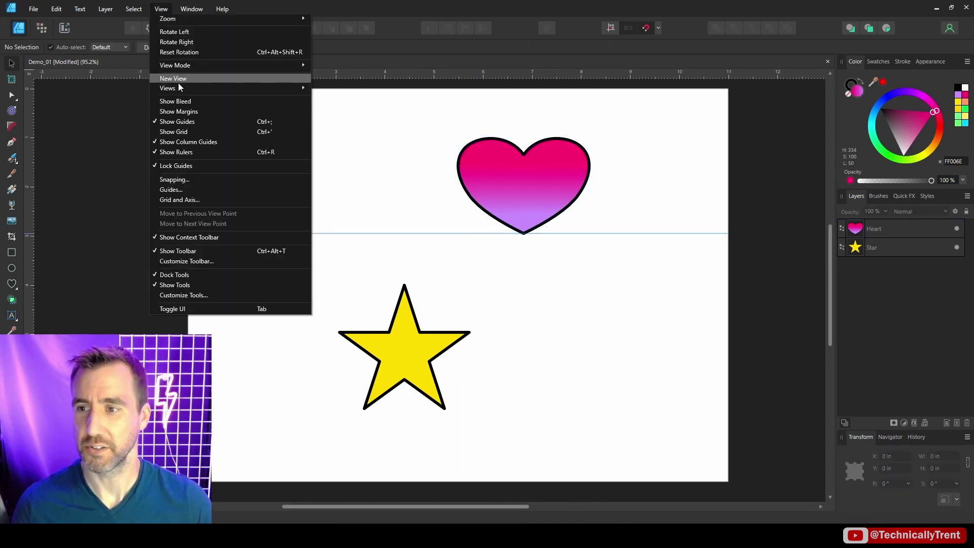
click(199, 165)
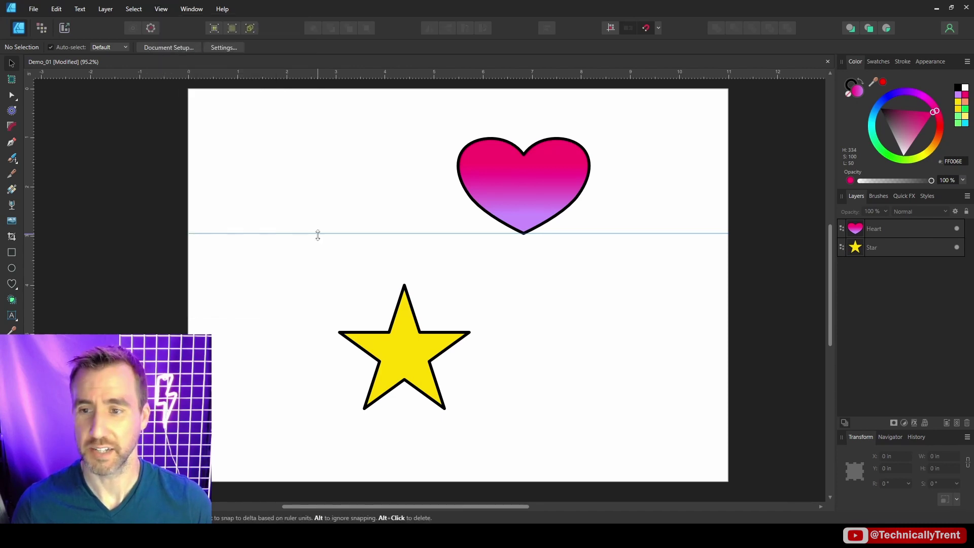
drag(317, 232, 355, 249)
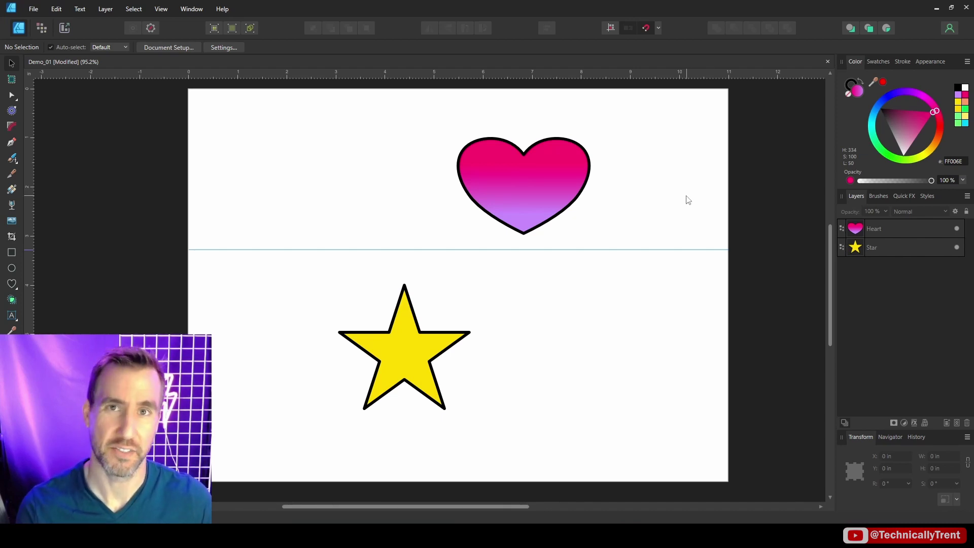
Open the Guides manager and set the horizontal guide to 6 in.
click(161, 8)
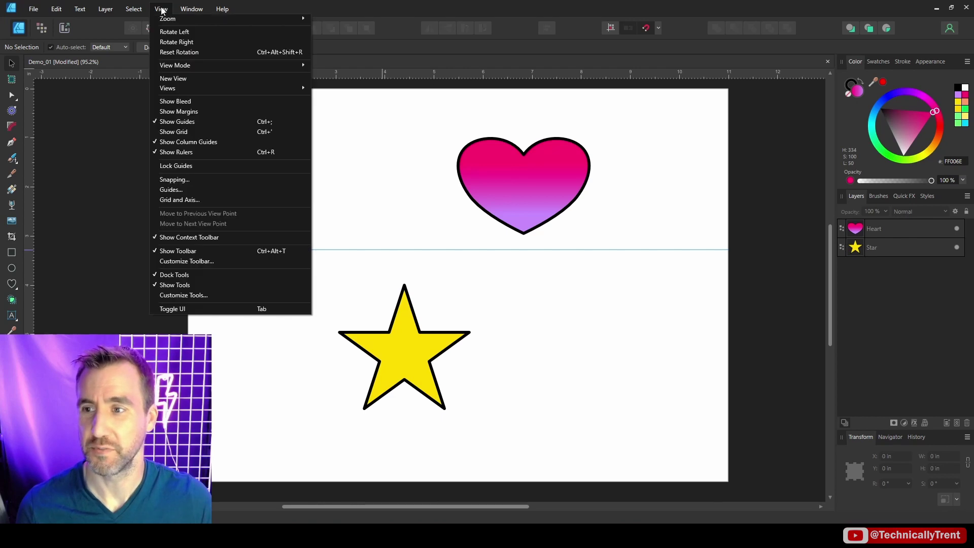
click(206, 190)
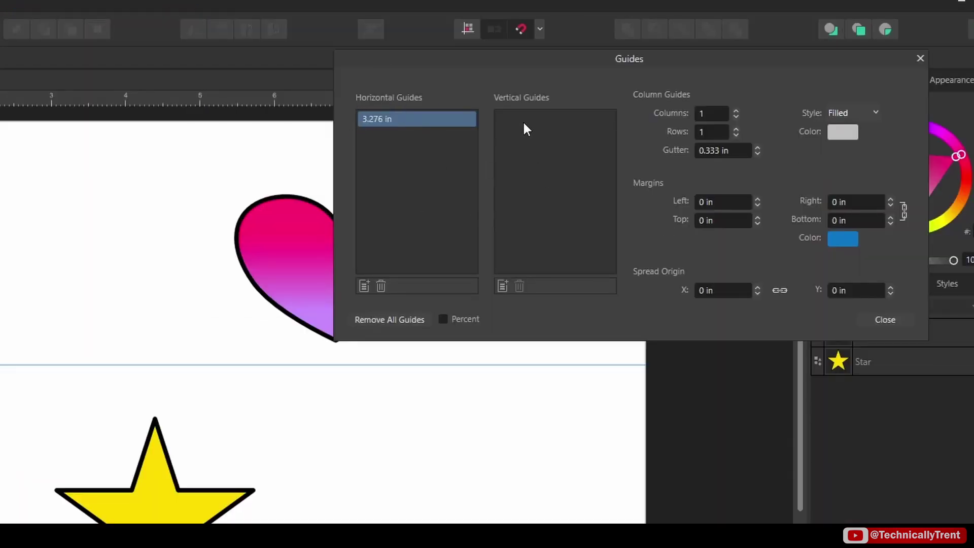
double_click(373, 117)
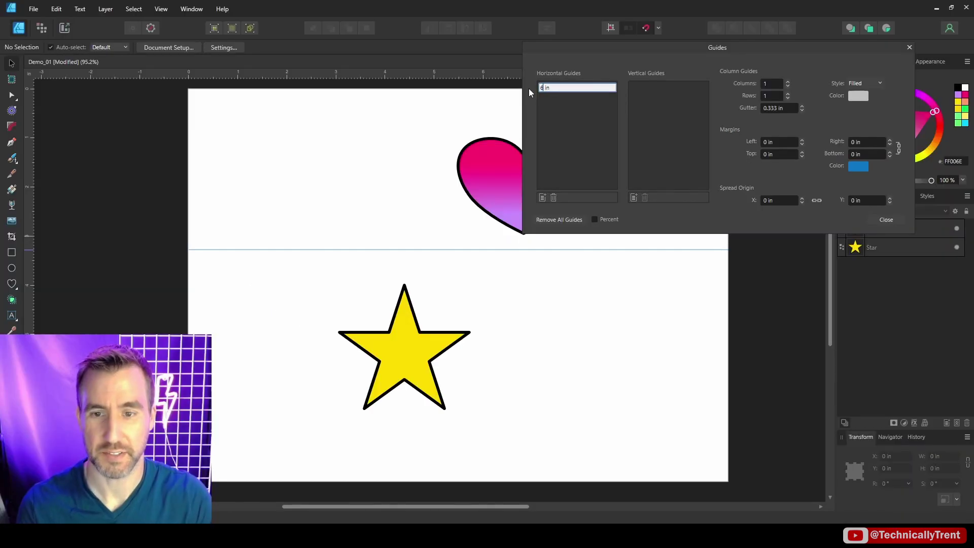
text(6)
key(Return)
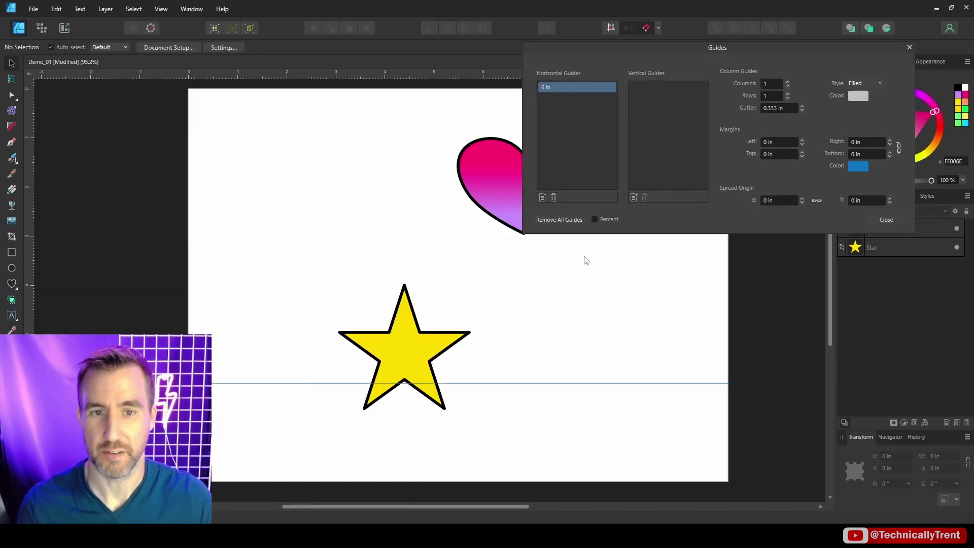
Add a vertical guide at 3 in, then reposition it by entering 8/4 for 2 in.
click(634, 197)
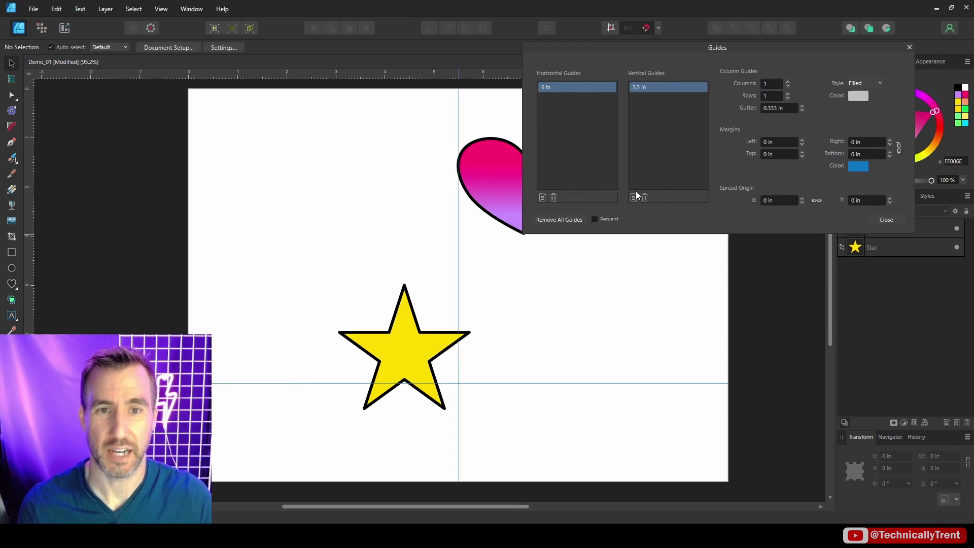
double_click(638, 88)
click(640, 89)
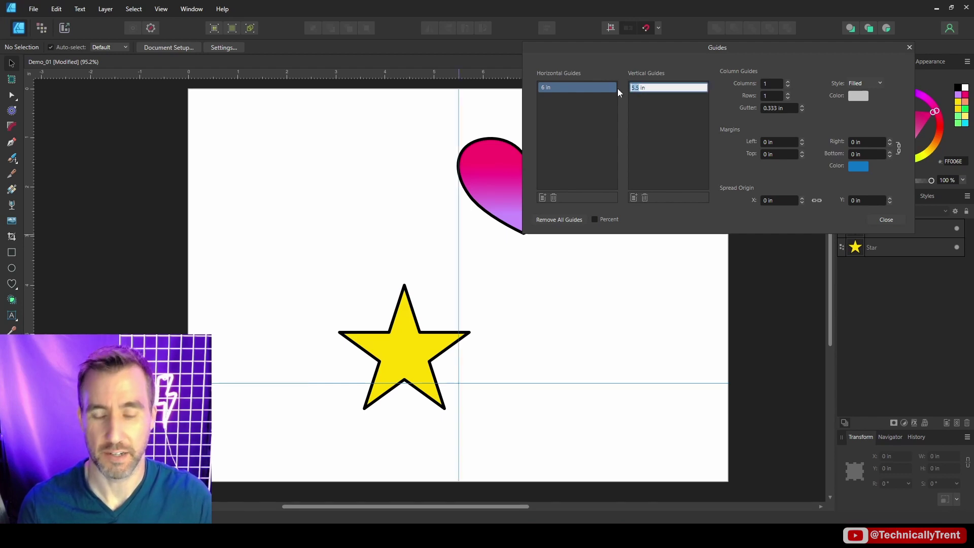
text(3)
key(Return)
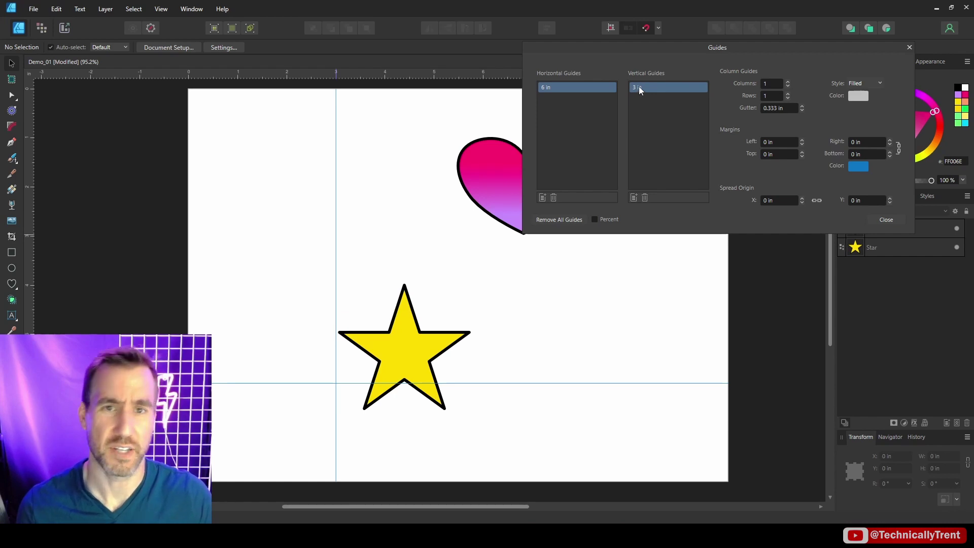
double_click(638, 86)
click(635, 87)
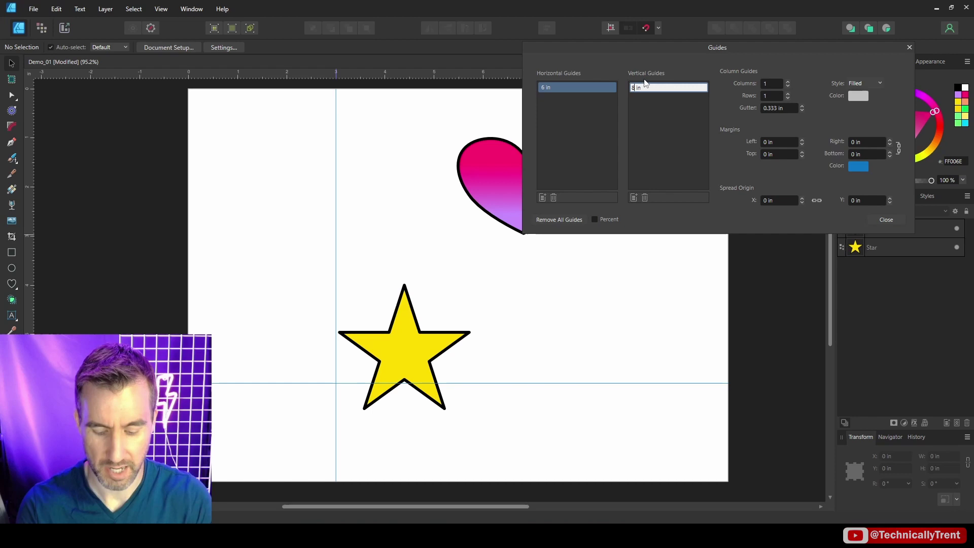
text(8/4)
key(Return)
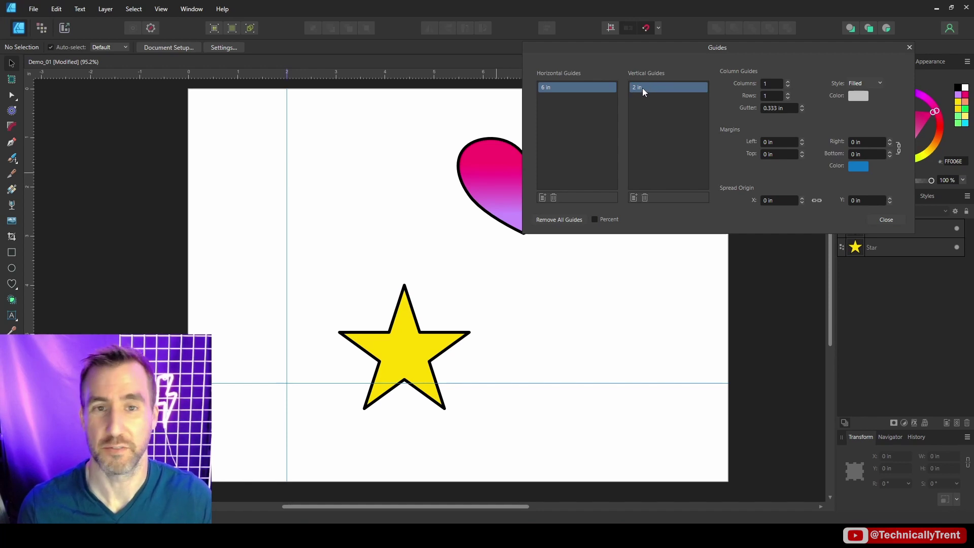
Show guide positions as percentages and set the horizontal guide to 25% and the vertical to 50%.
click(597, 219)
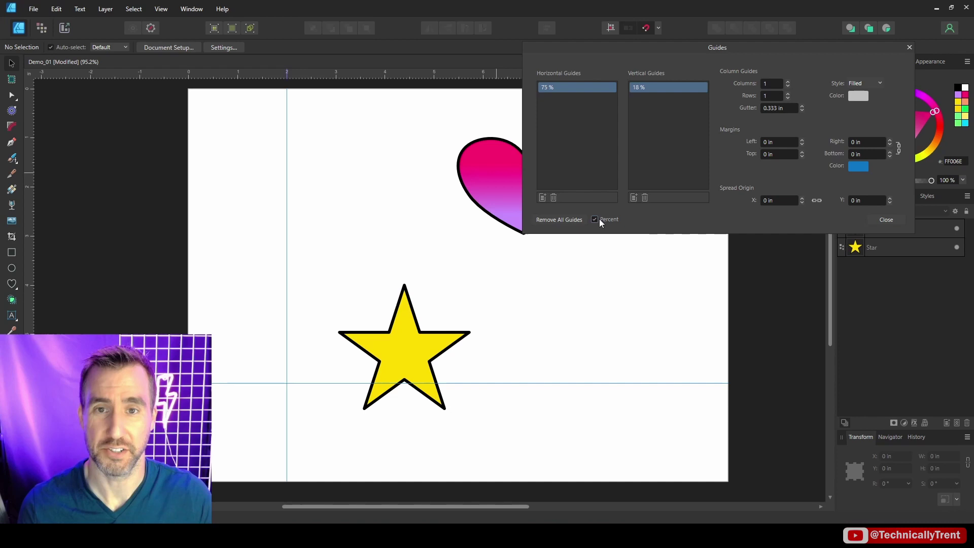
click(596, 219)
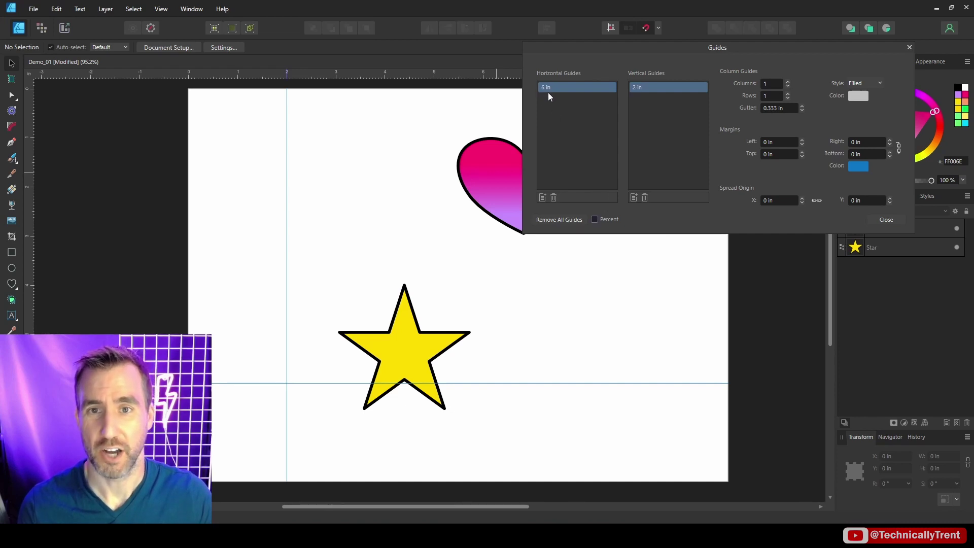
click(596, 219)
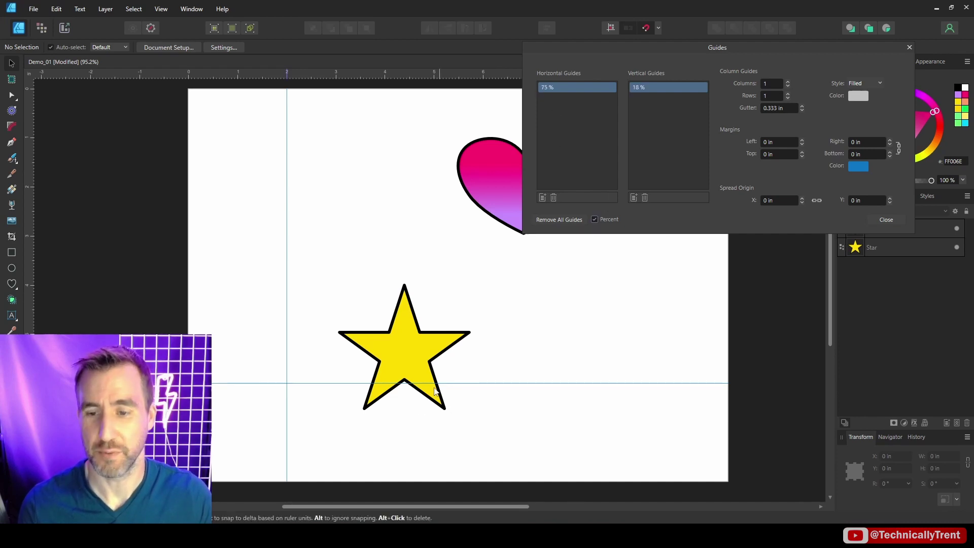
double_click(560, 90)
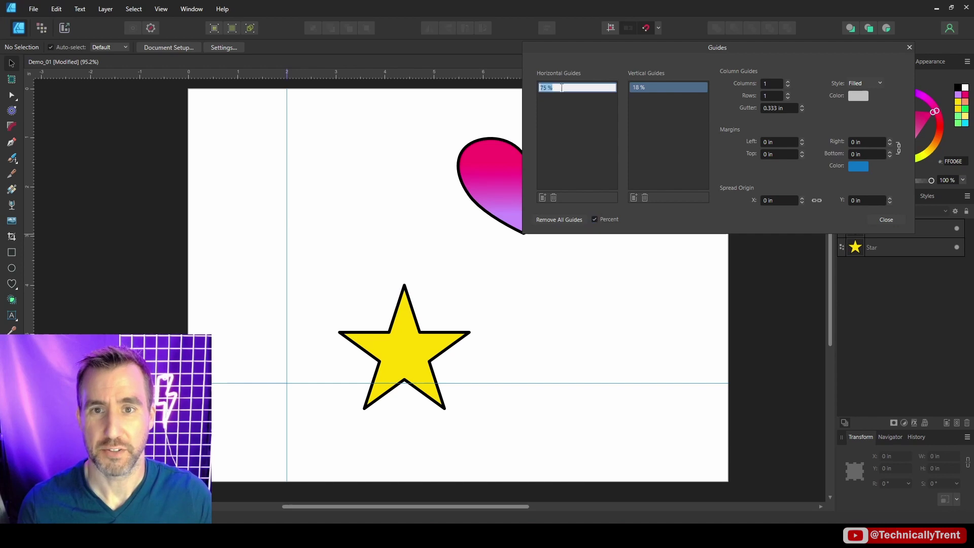
key(BackSpace)
key(BackSpace)
text(25)
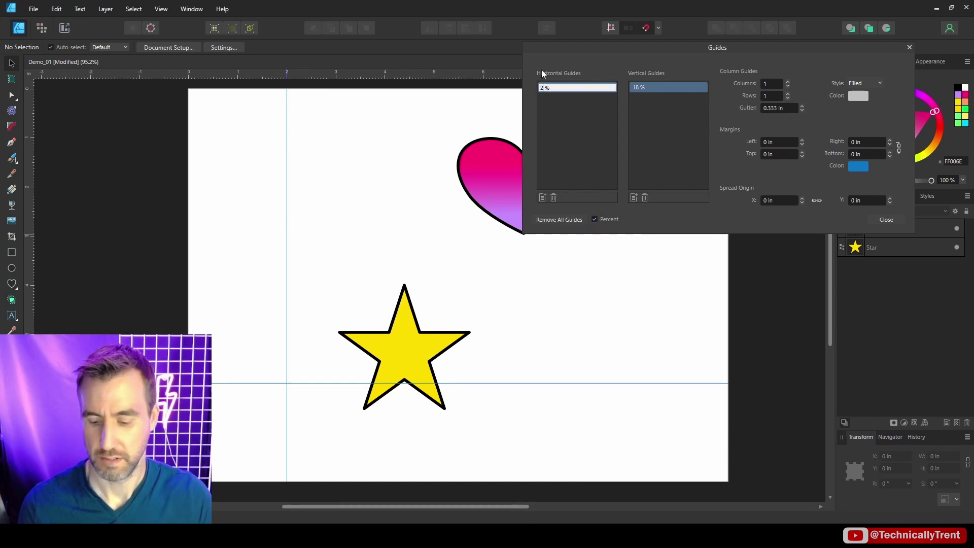
key(Return)
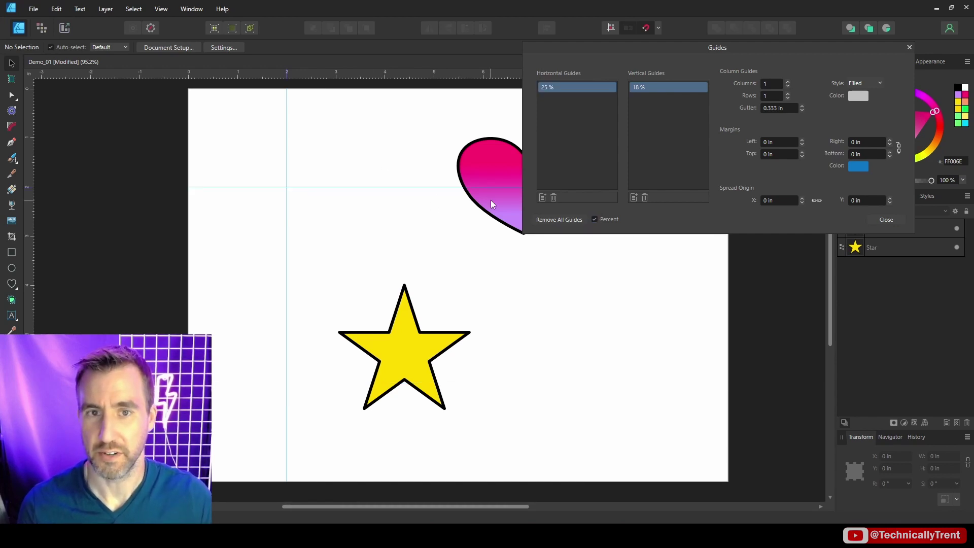
double_click(647, 87)
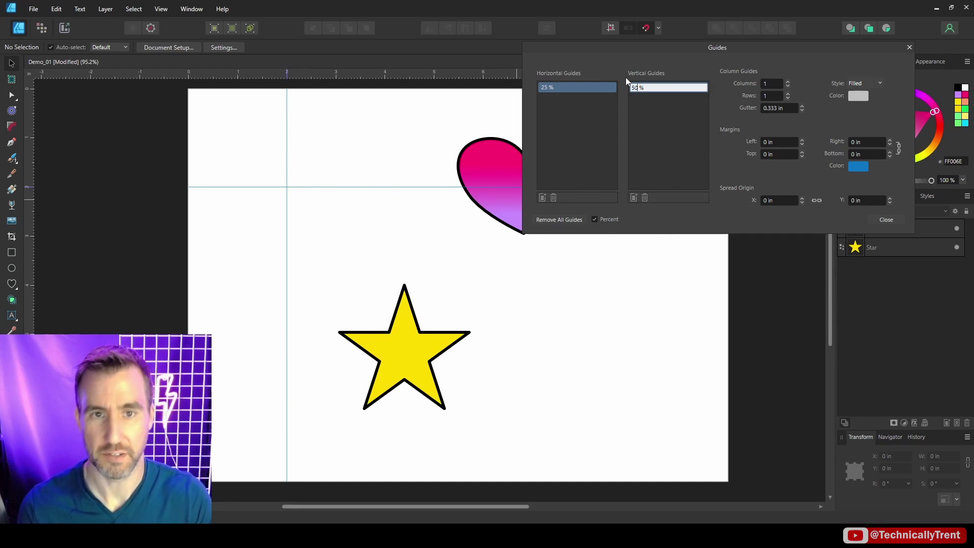
text(50)
key(Return)
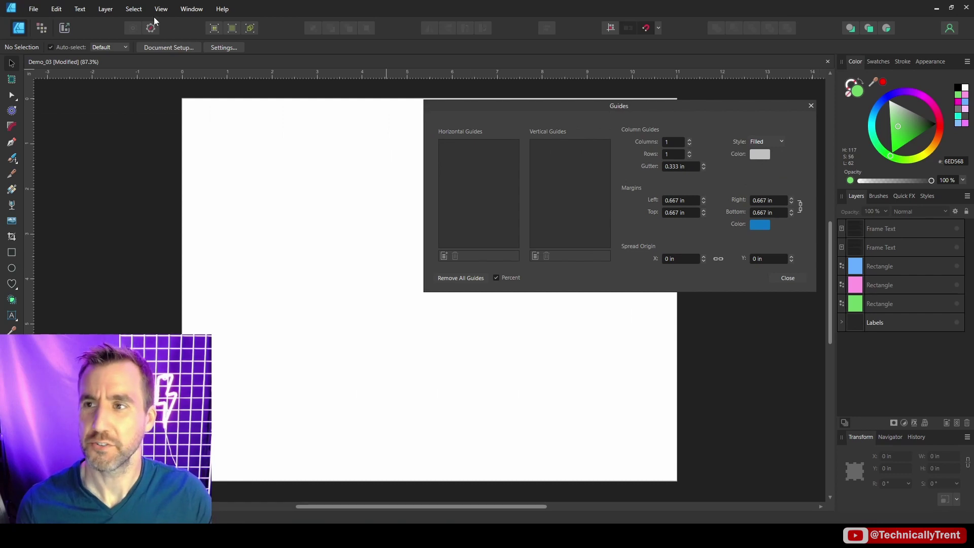
Turn on column guides, set 3 columns and 2 rows, and choose the Outline drawing style.
click(160, 9)
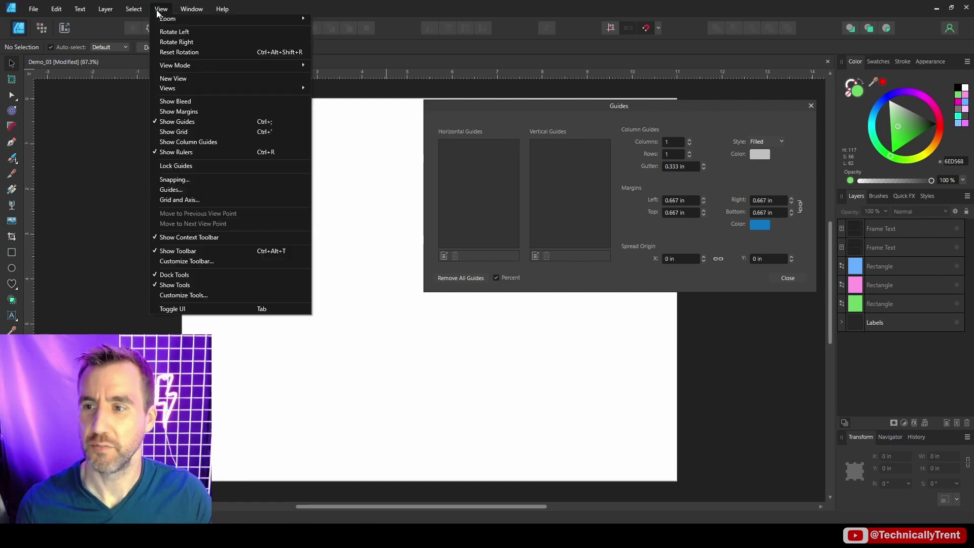
click(196, 142)
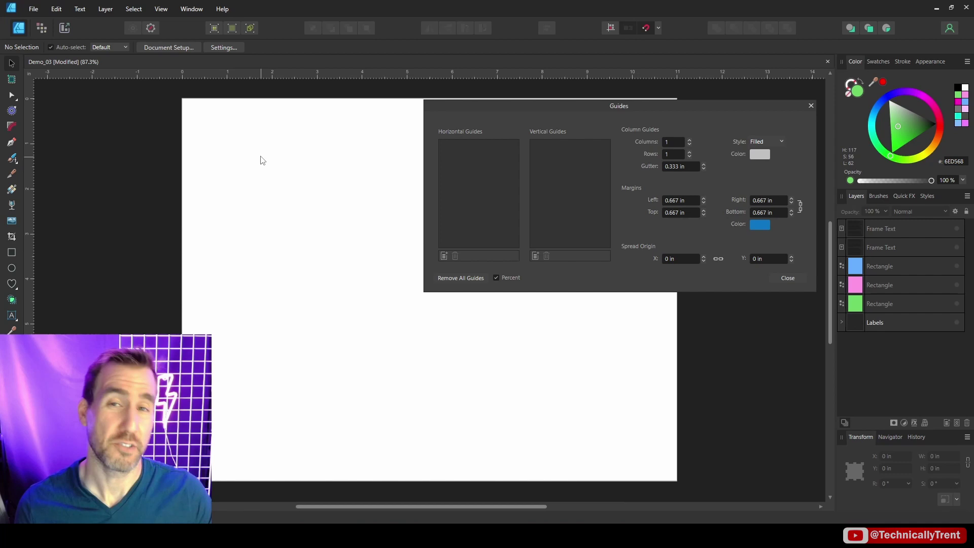
click(690, 140)
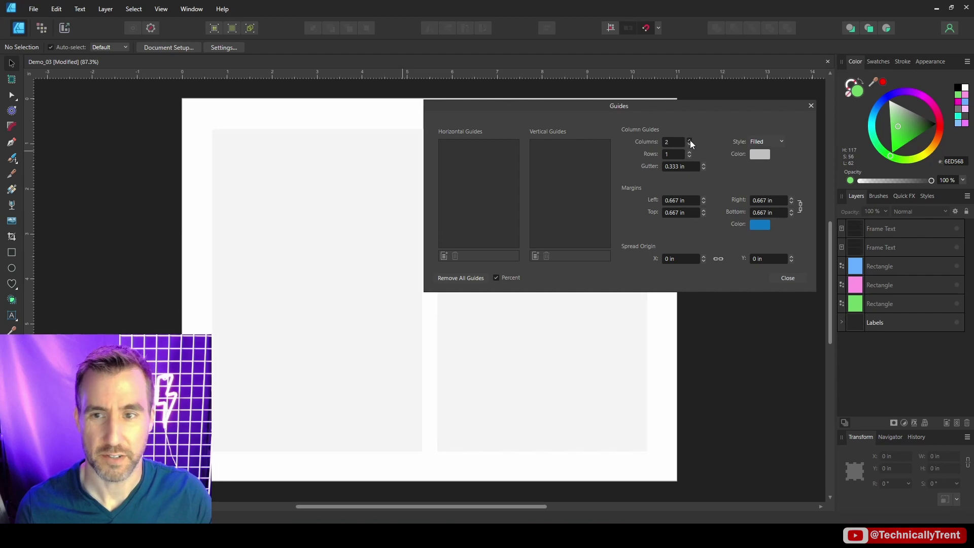
drag(658, 107, 794, 69)
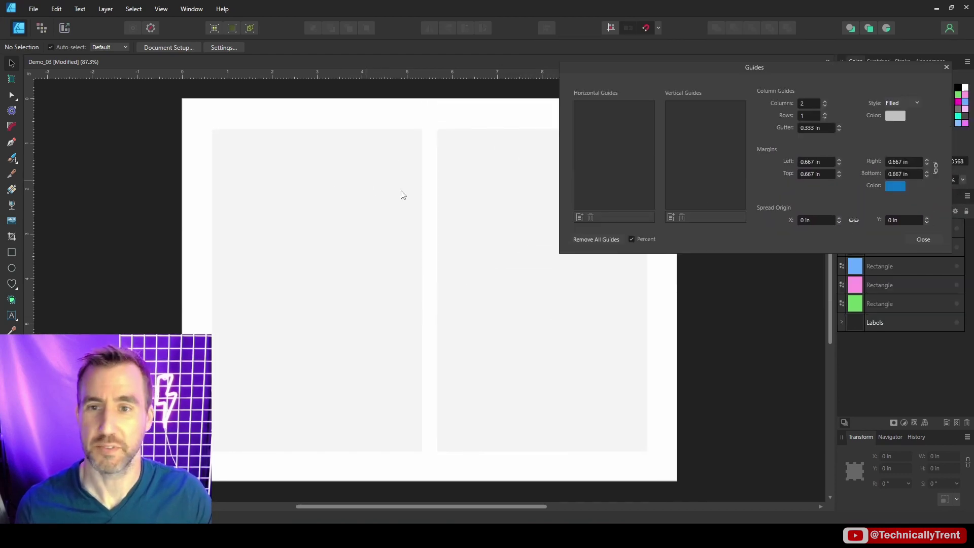
click(825, 114)
click(824, 101)
drag(728, 60, 780, 362)
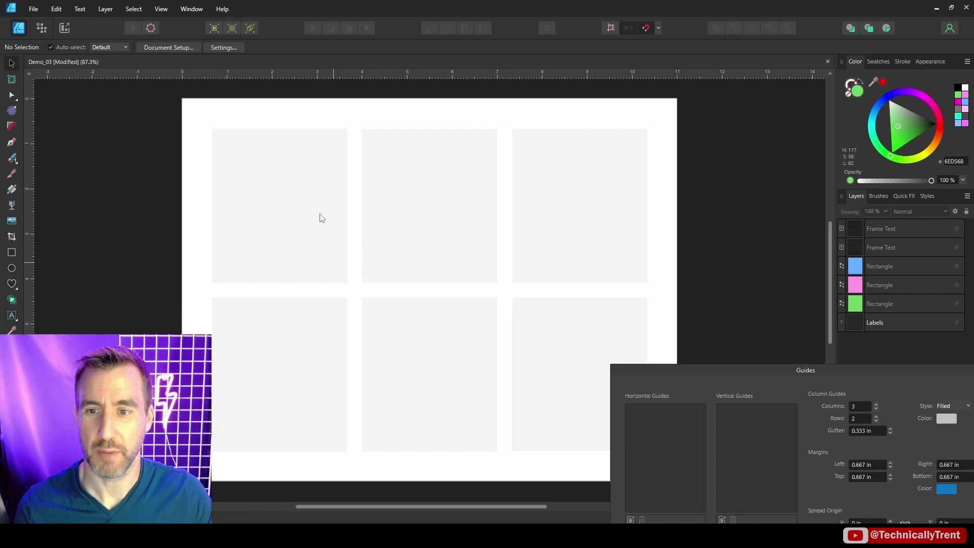
drag(783, 370, 725, 236)
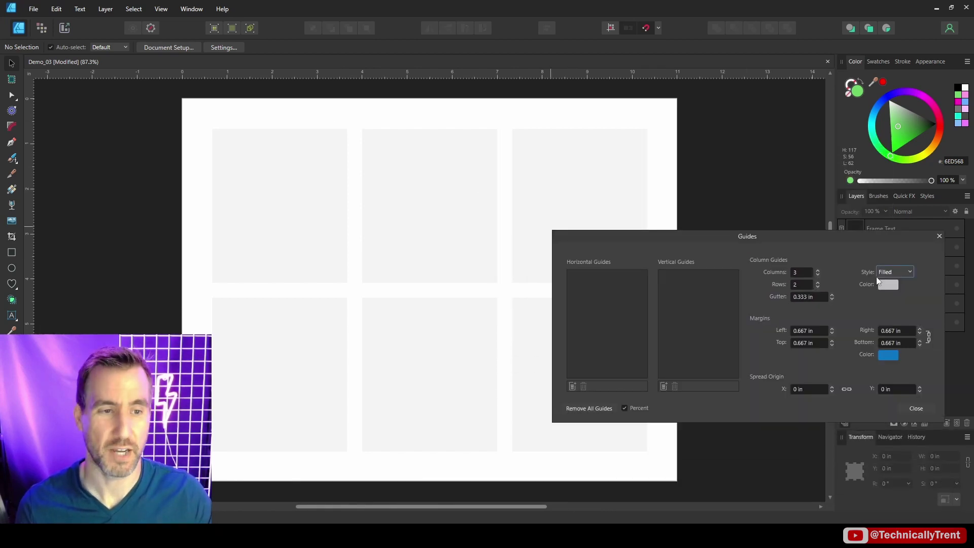
click(899, 271)
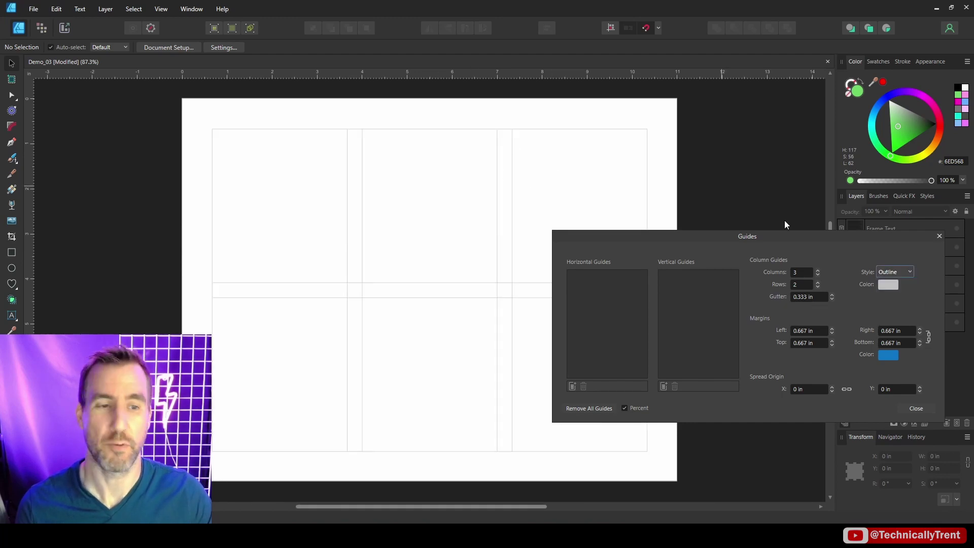
Colour the column guides red and show the Labels layer naming margins and gutters.
click(887, 285)
drag(889, 349, 916, 352)
click(515, 140)
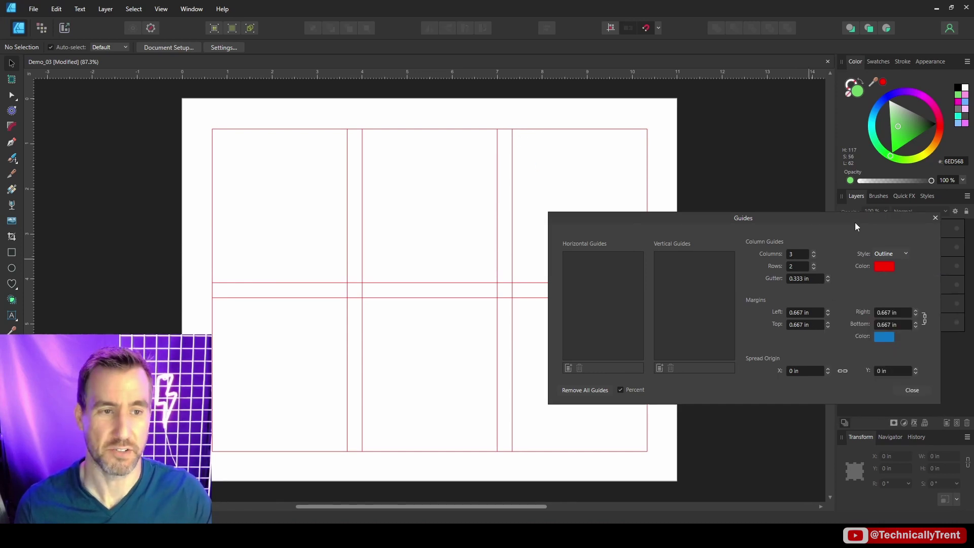
drag(856, 226, 839, 124)
click(957, 323)
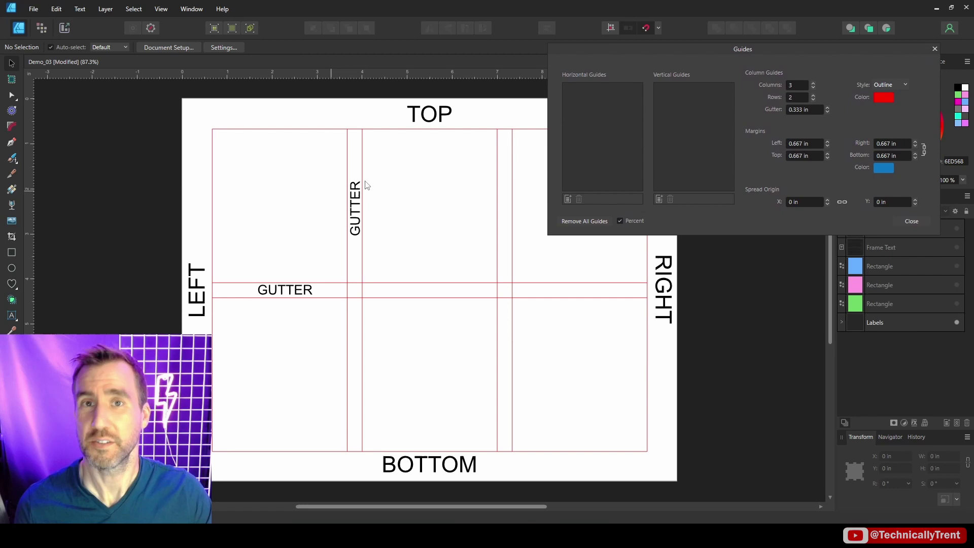
Try a top margin of 4, a 0.5 in gutter and a 2 in left margin.
click(816, 157)
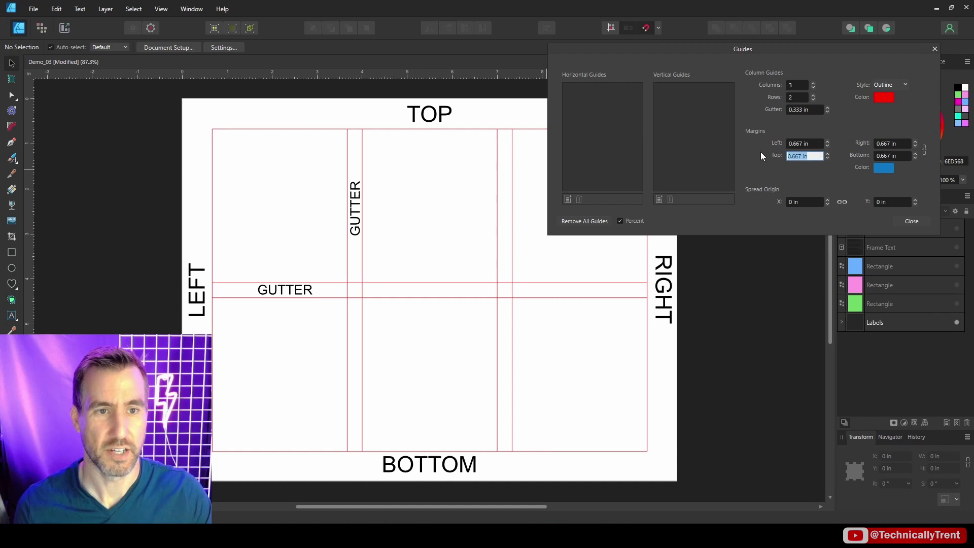
text(4)
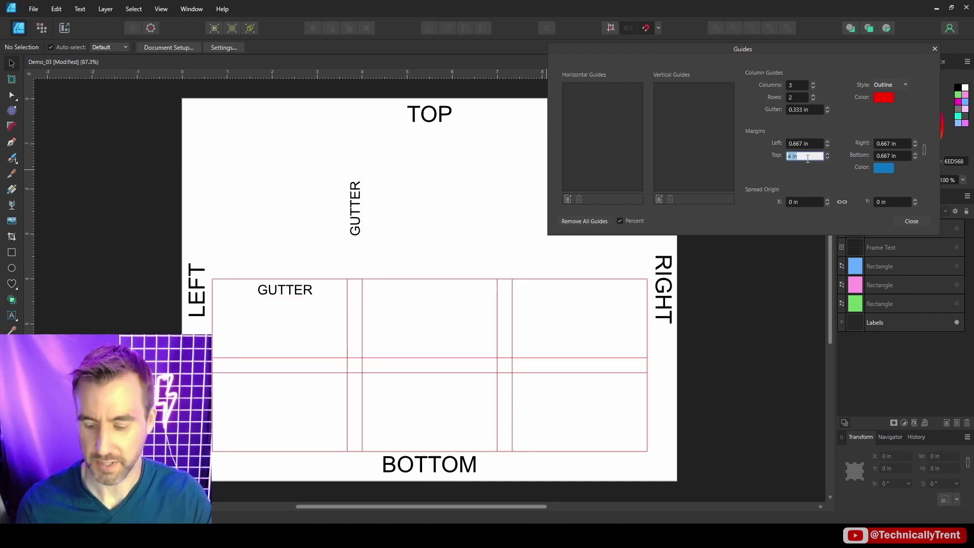
key(Return)
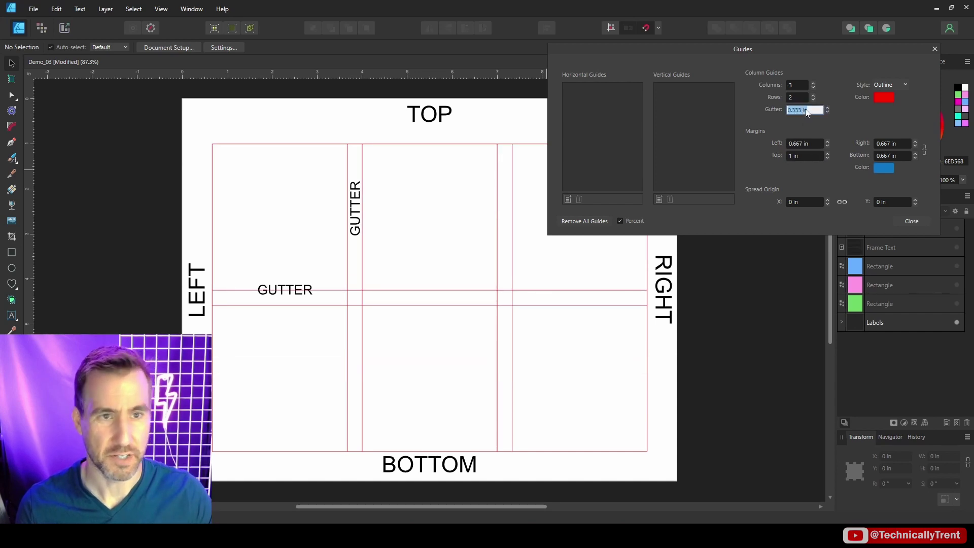
text(0.5)
key(Return)
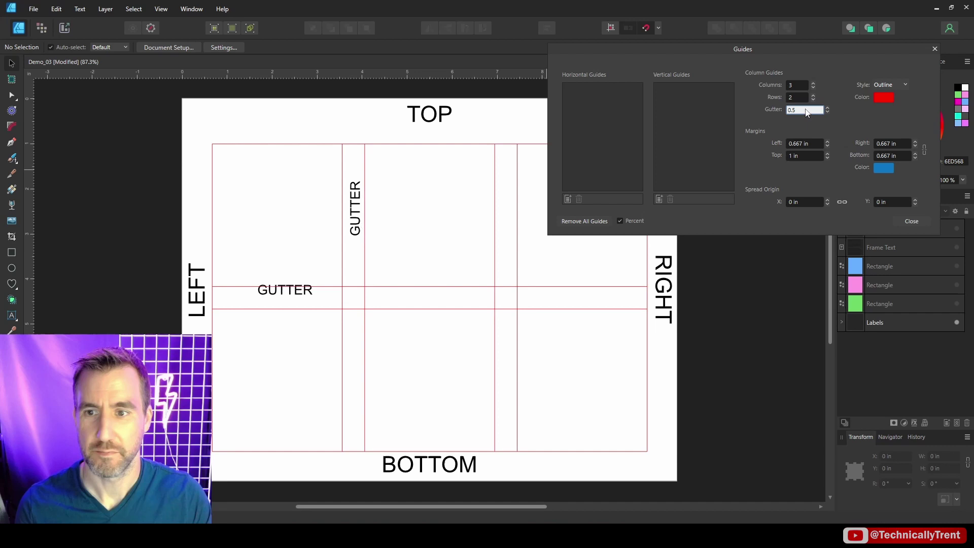
click(813, 144)
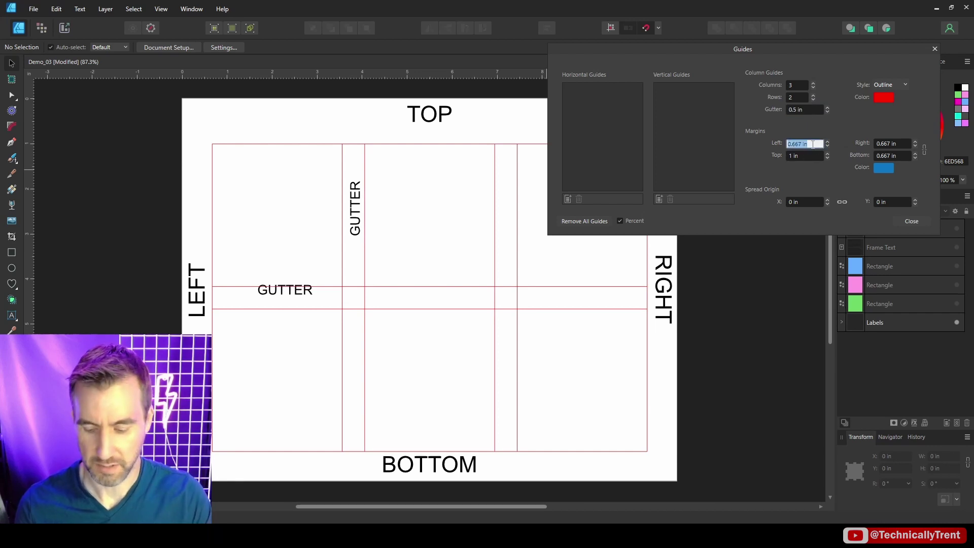
text(2)
key(Return)
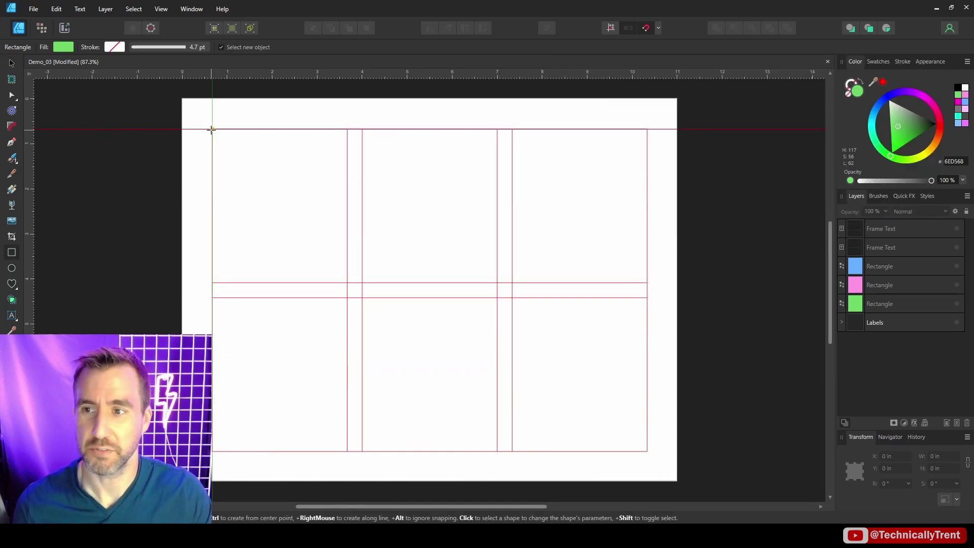
Draw a green rectangle filling the top-left guide cell.
drag(211, 130, 349, 283)
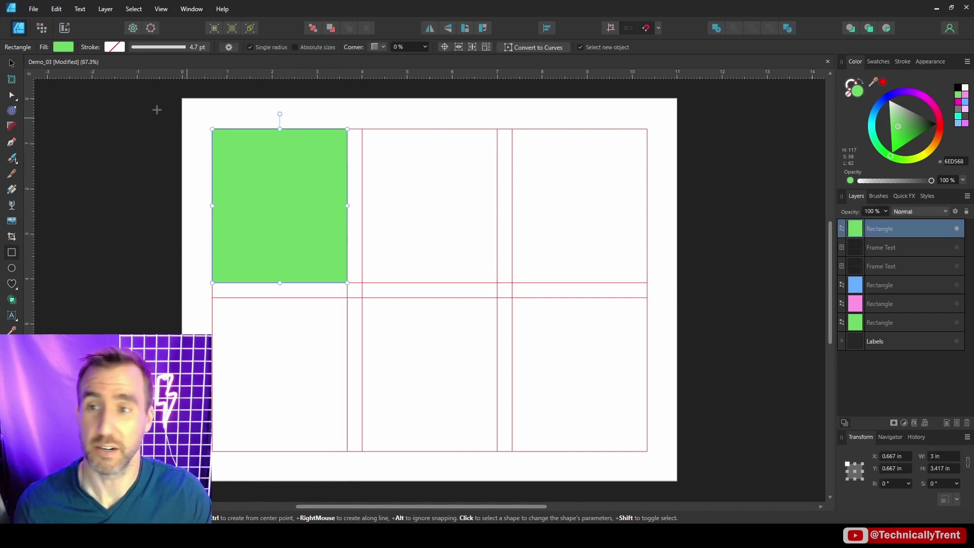
click(12, 63)
click(461, 174)
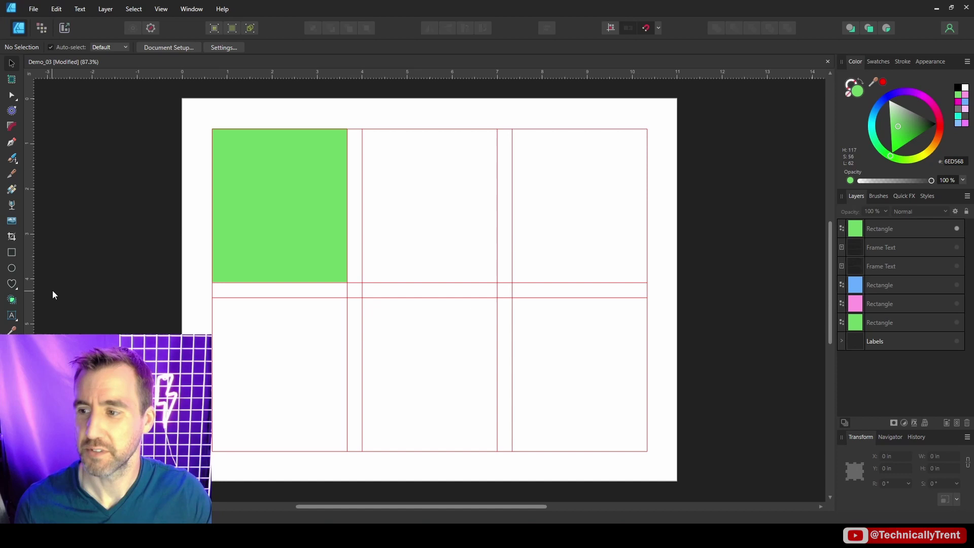
Draw a text frame in the top-middle cell and fill it with filler text.
click(14, 317)
click(46, 325)
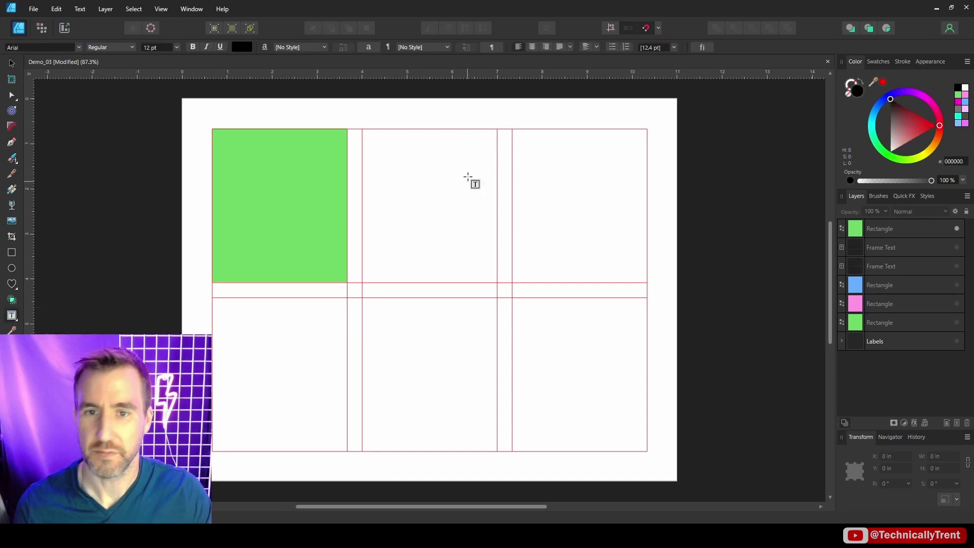
drag(362, 129, 497, 282)
right_click(399, 171)
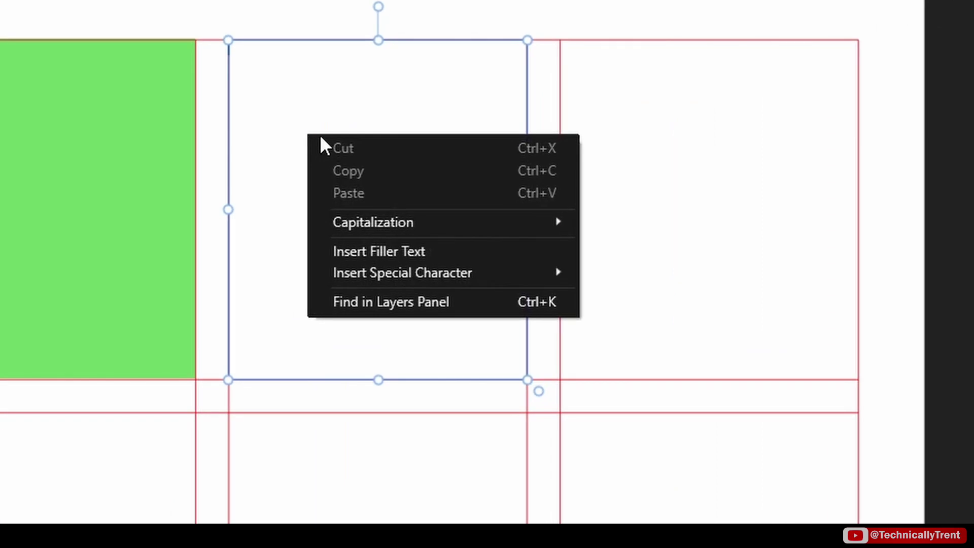
click(439, 250)
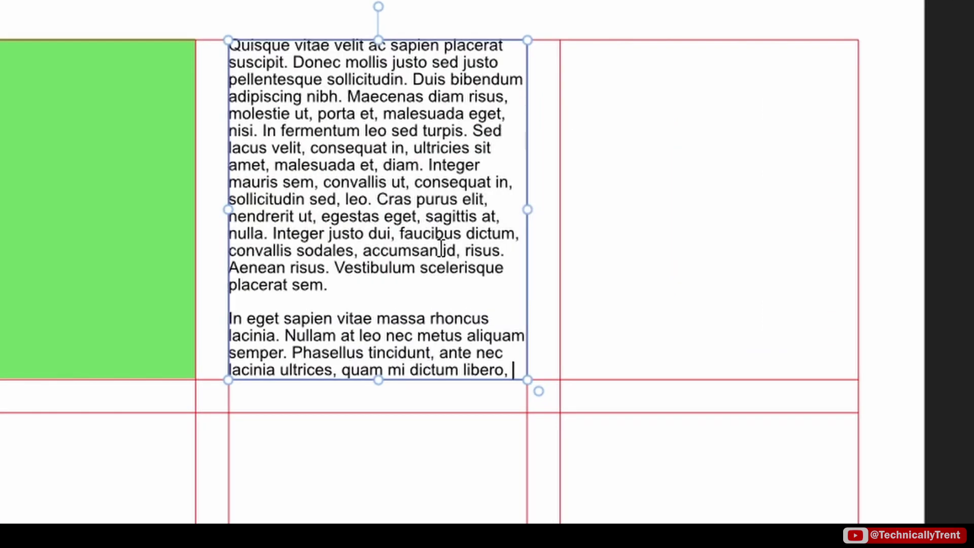
click(852, 254)
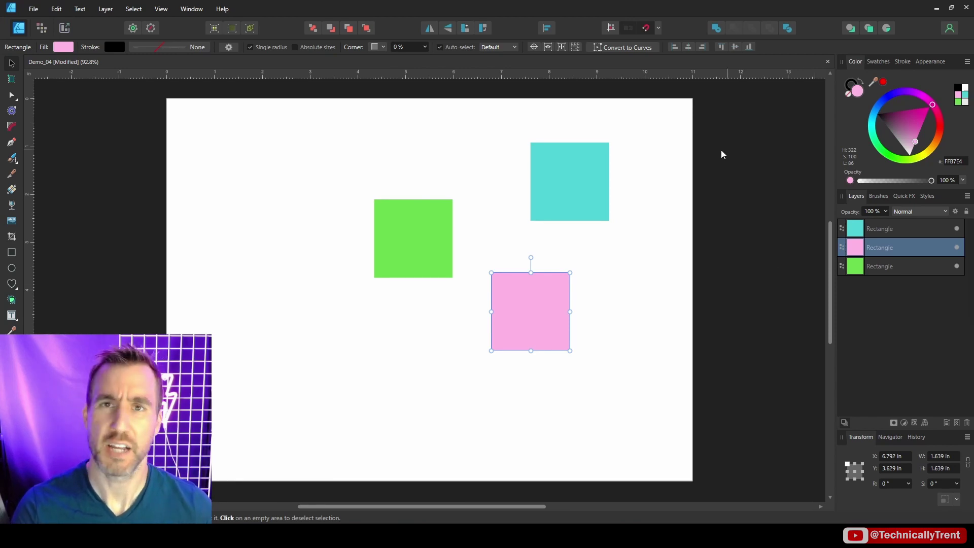
Show the grid on the Demo_04 page and open the Grid and Axis settings.
click(163, 10)
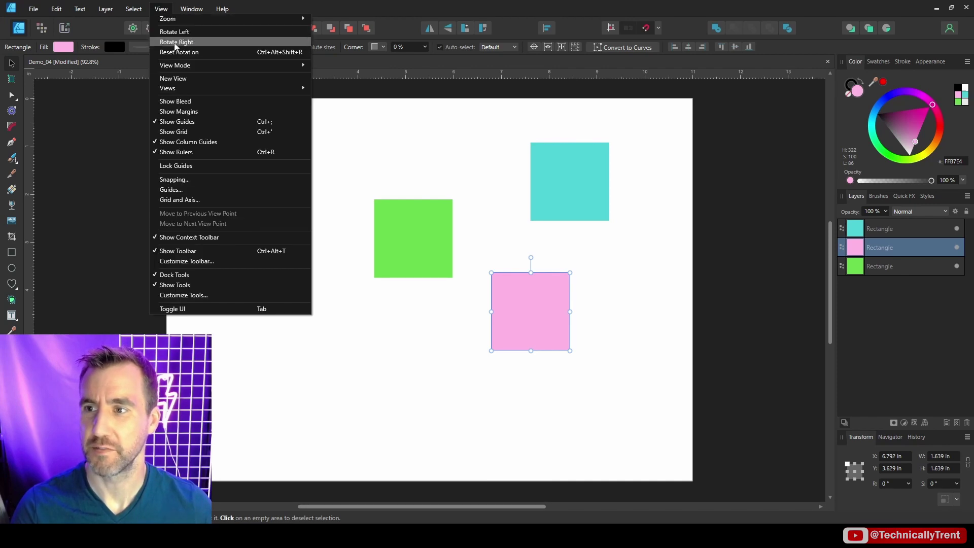
click(173, 132)
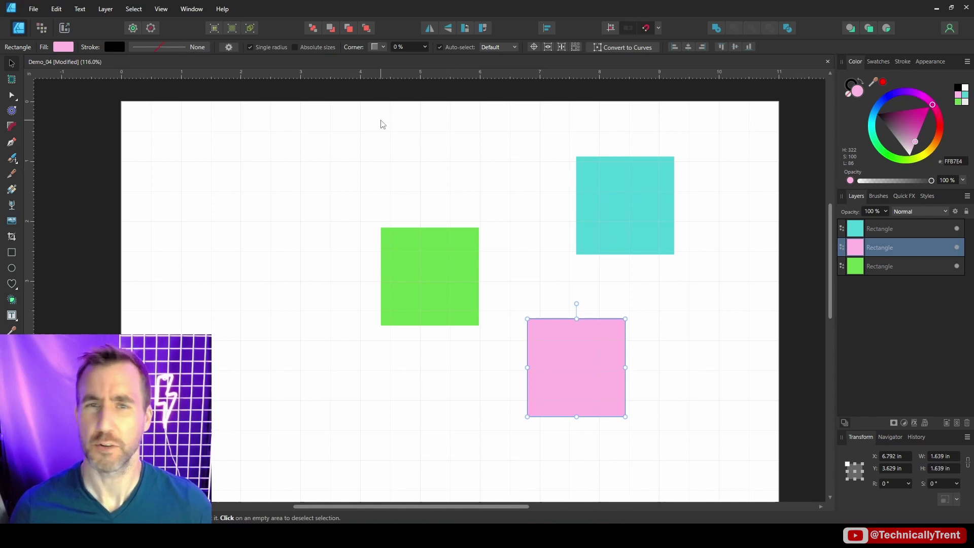
click(161, 11)
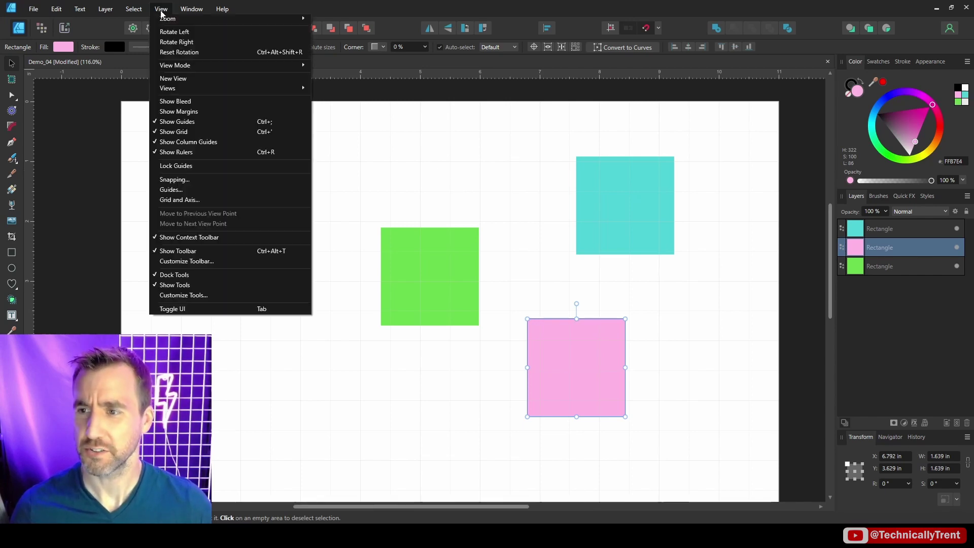
click(195, 203)
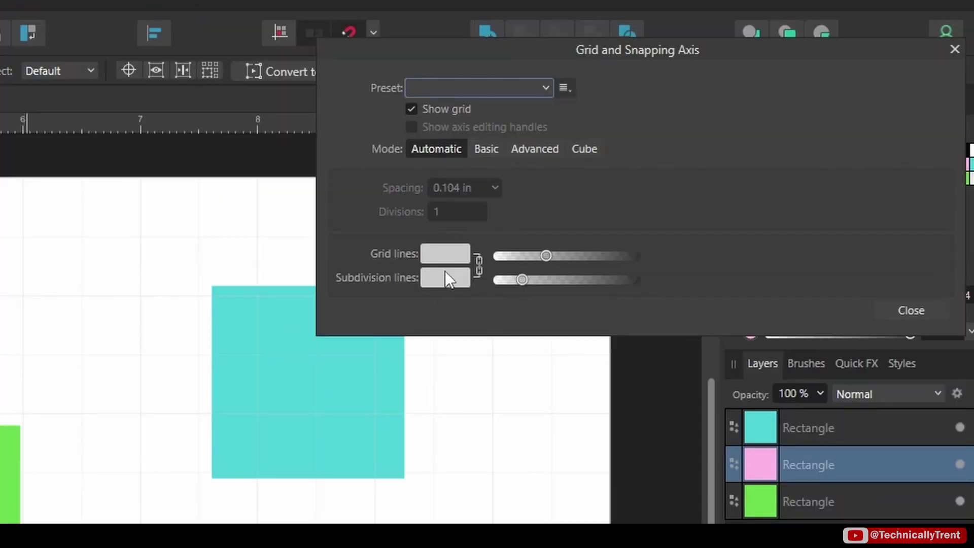
Make the main grid lines red and, after unlinking colours, the subdivision lines blue.
click(443, 253)
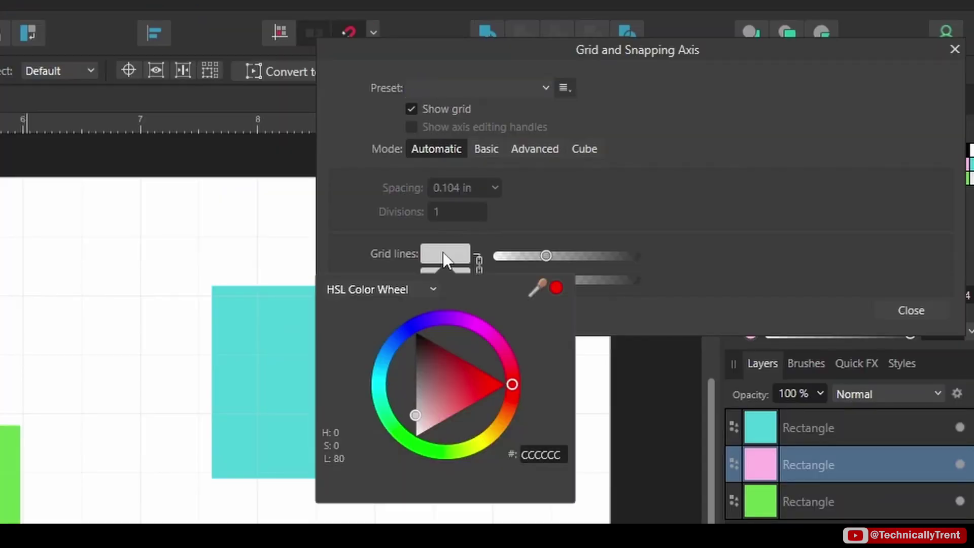
drag(419, 345, 506, 390)
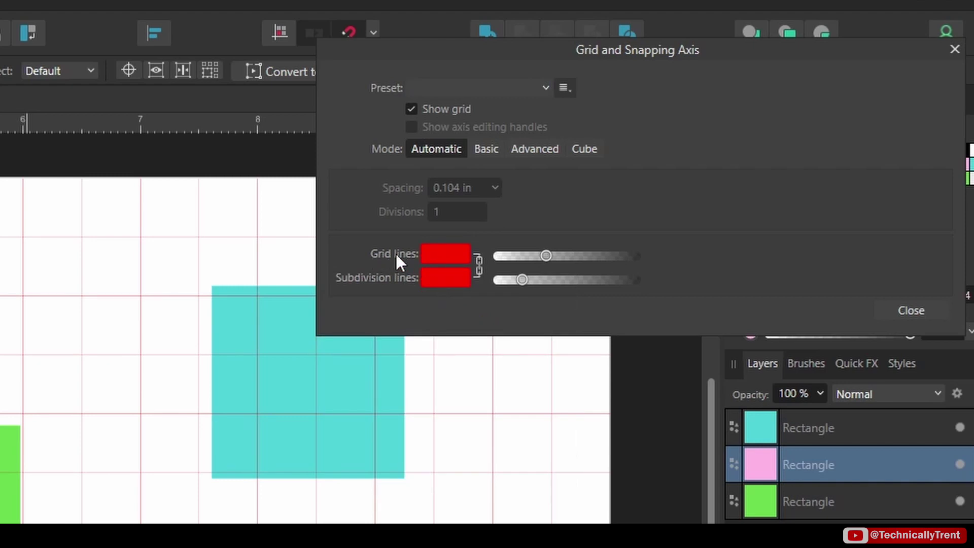
click(445, 279)
click(478, 263)
click(462, 282)
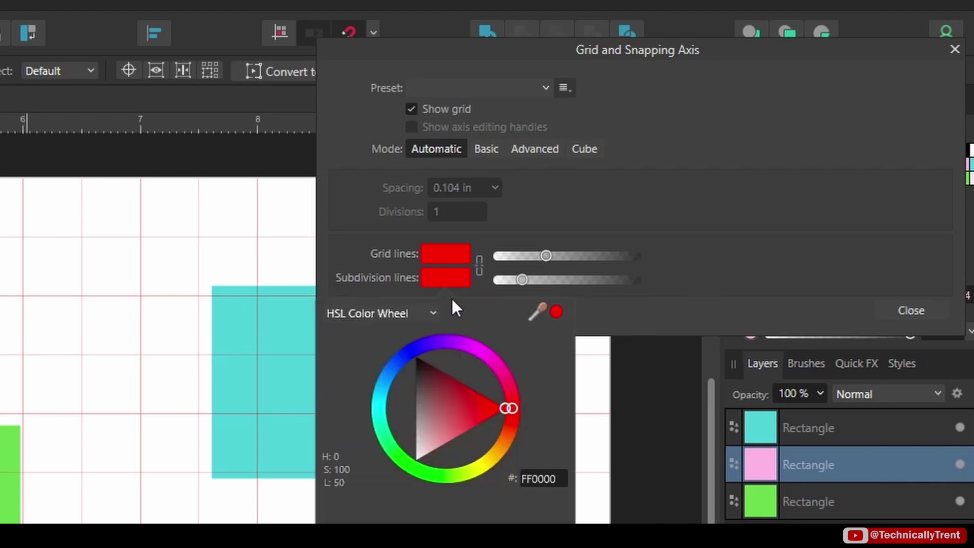
drag(405, 350, 394, 358)
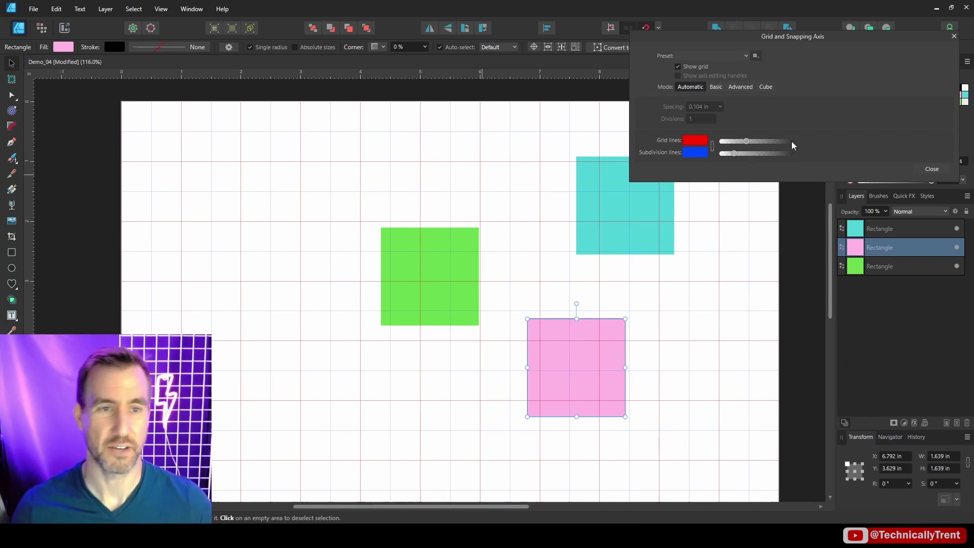
Move the grid settings window and glance at the Preset options menu.
drag(720, 38, 692, 67)
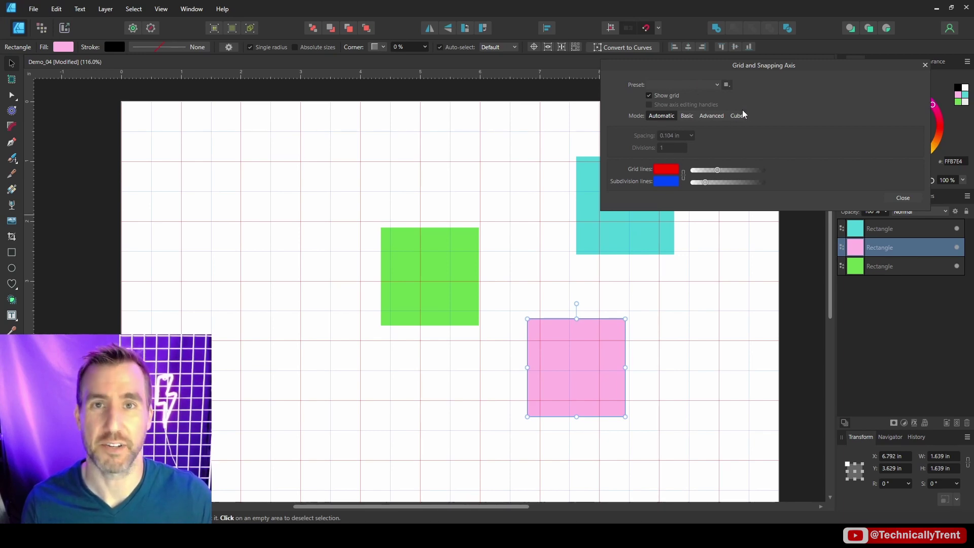
click(726, 84)
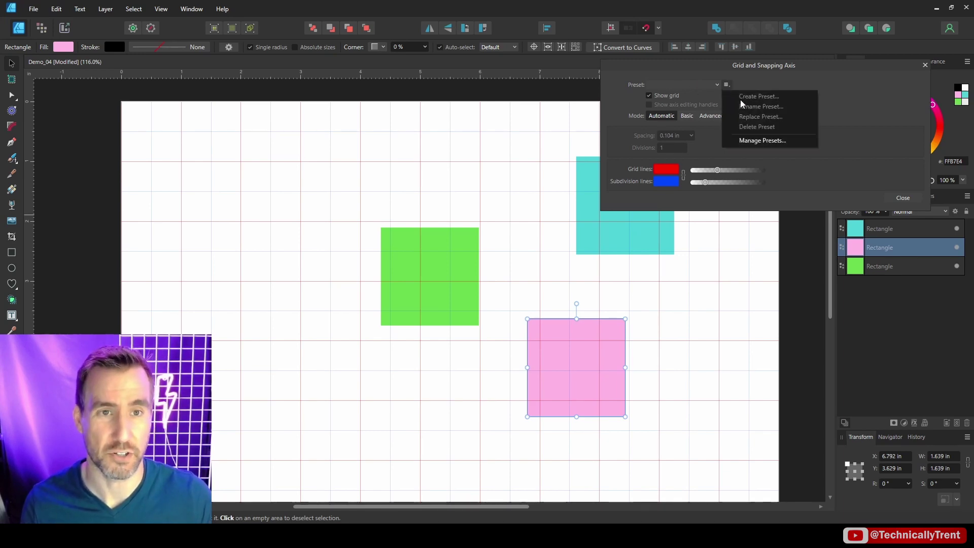
click(766, 80)
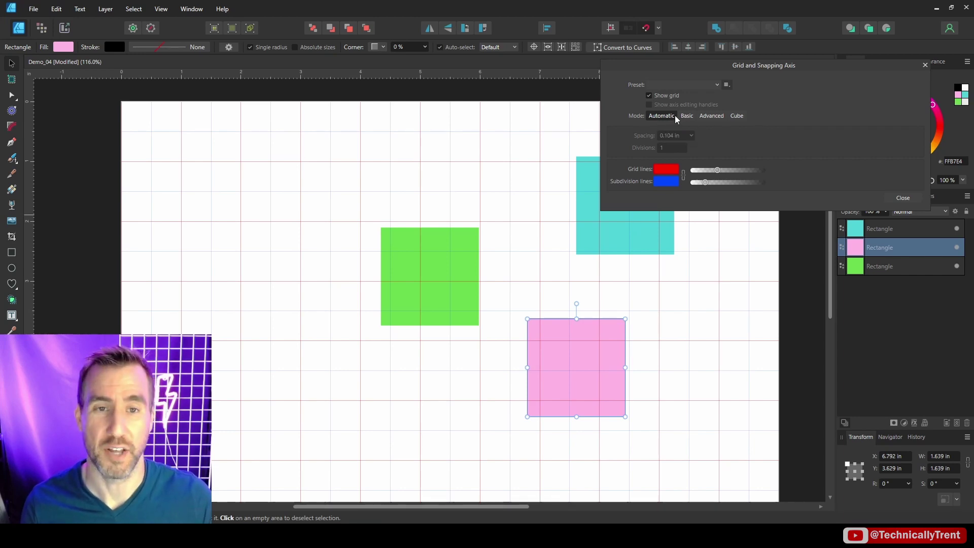
Zoom in and move the green square slightly left.
click(577, 147)
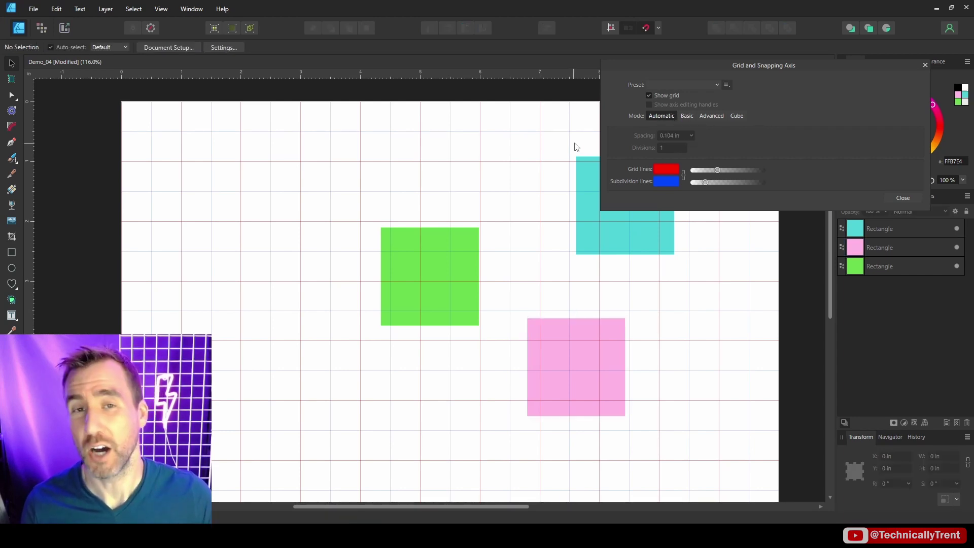
scroll(481, 157, up, 1)
scroll(481, 158, up, 6)
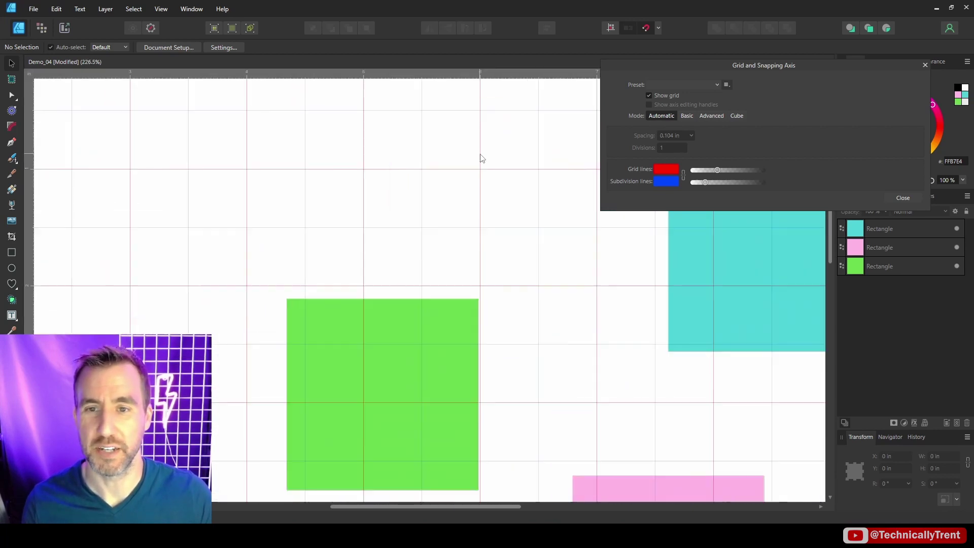
scroll(480, 175, down, 8)
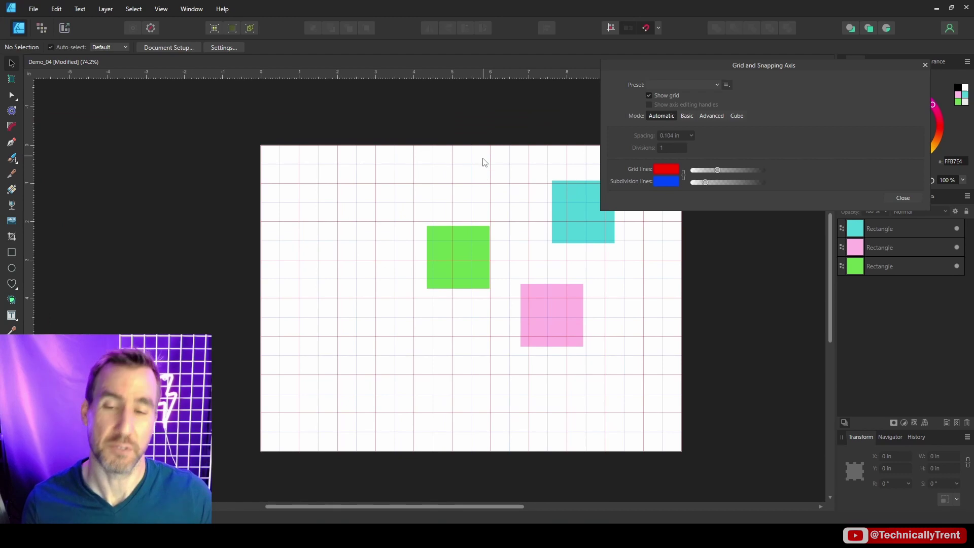
click(474, 256)
drag(474, 256, 459, 249)
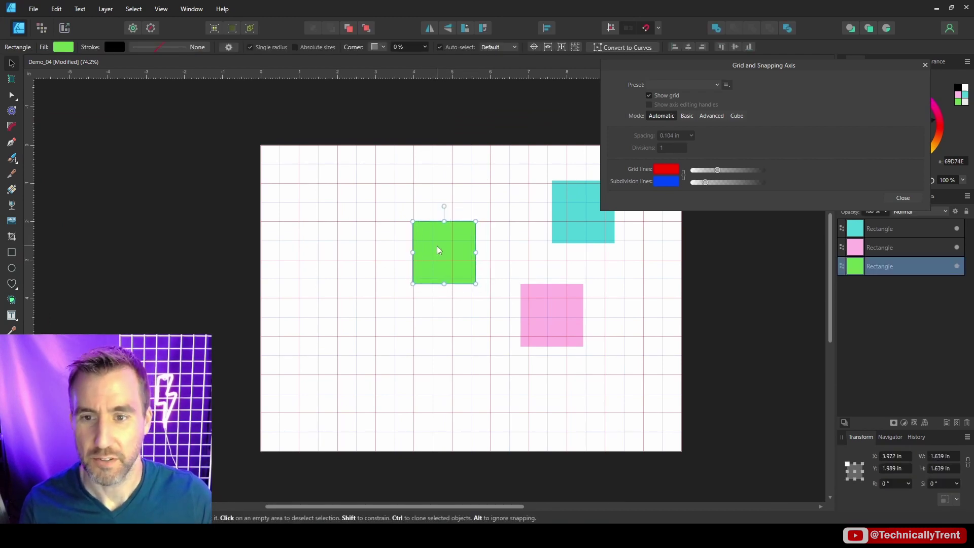
scroll(436, 247, up, 4)
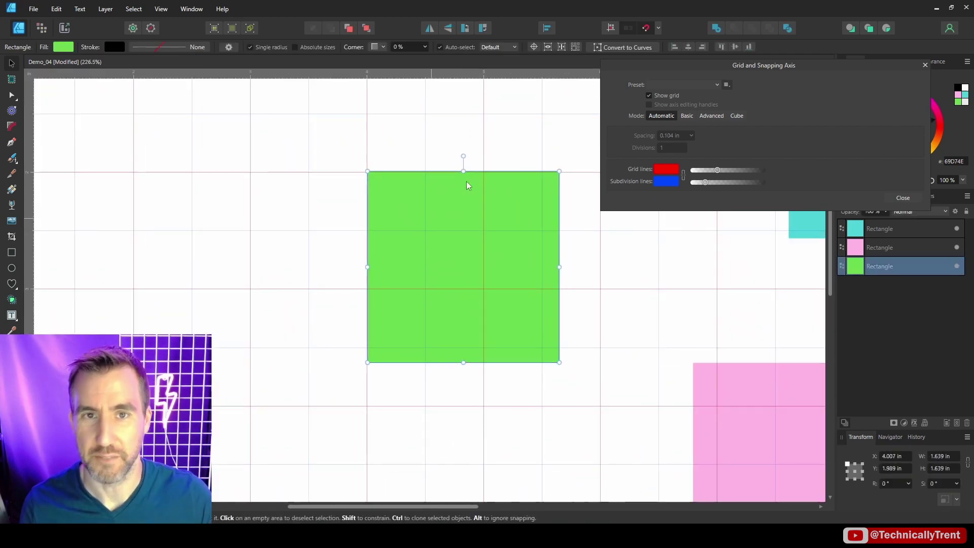
Turn on Snap to grid, snap the green square onto grid lines and resize it to 1 × 1 in.
click(659, 28)
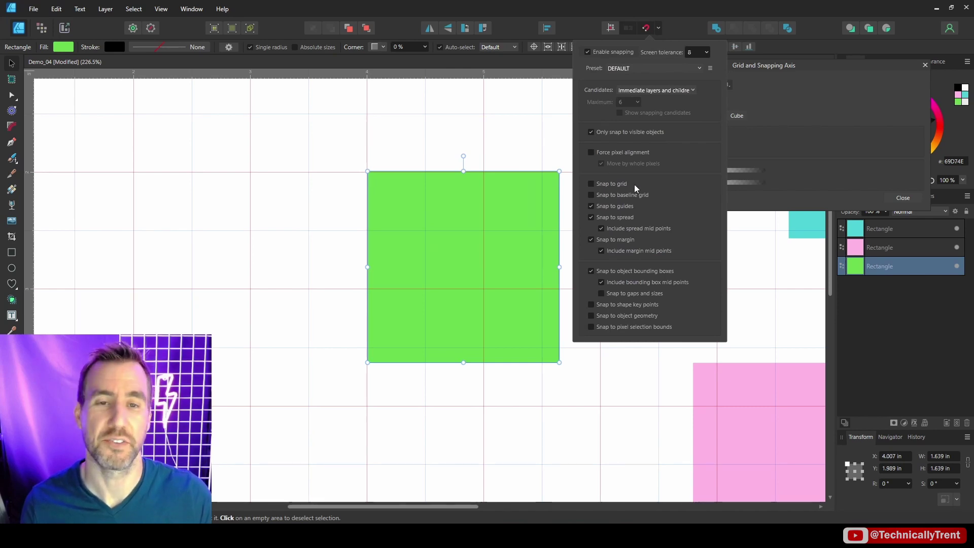
click(591, 184)
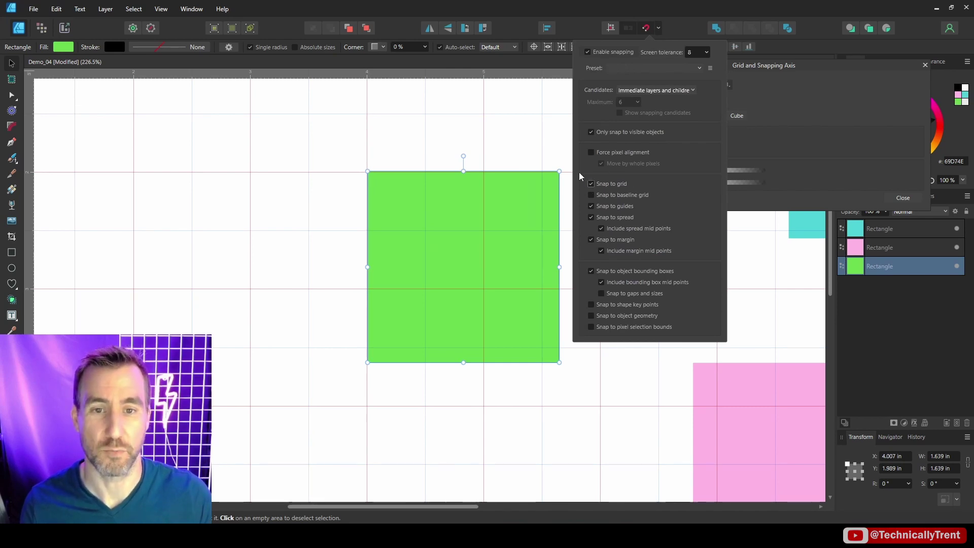
click(515, 124)
drag(431, 209, 428, 211)
click(461, 153)
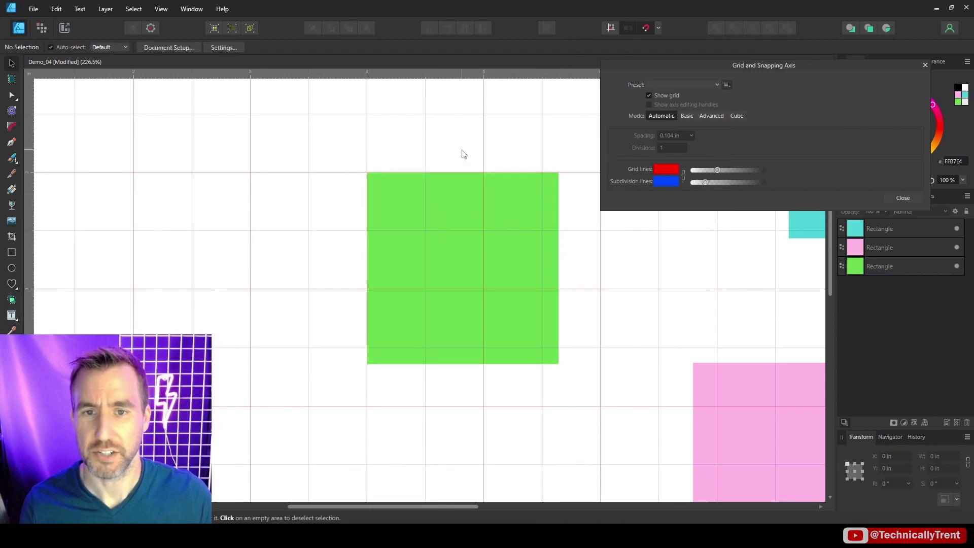
click(532, 253)
drag(558, 363, 484, 288)
click(528, 232)
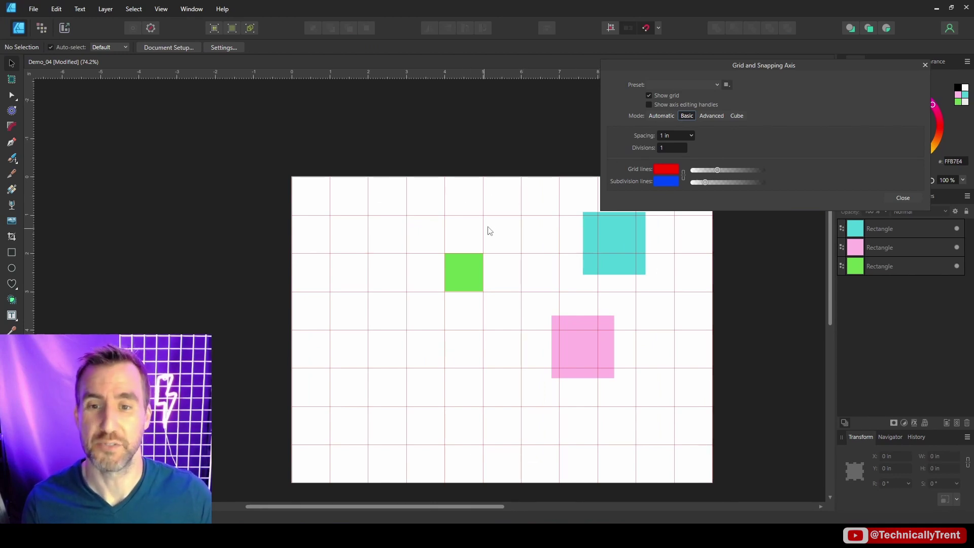
scroll(489, 231, up, 10)
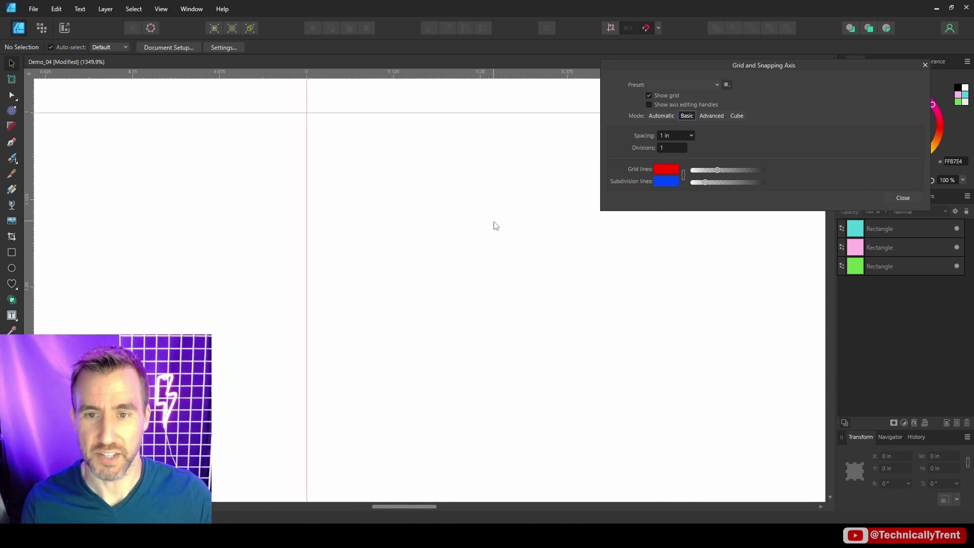
scroll(497, 227, down, 5)
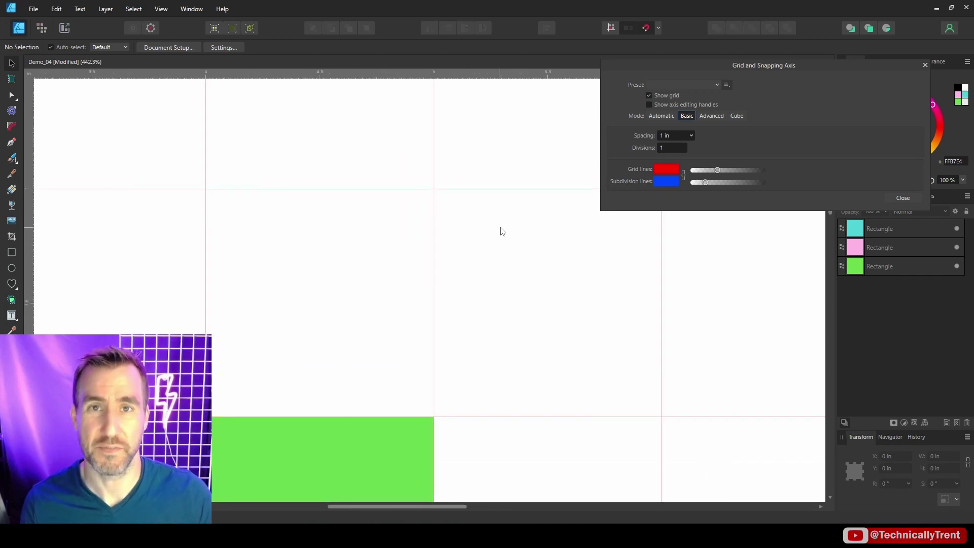
scroll(495, 228, down, 5)
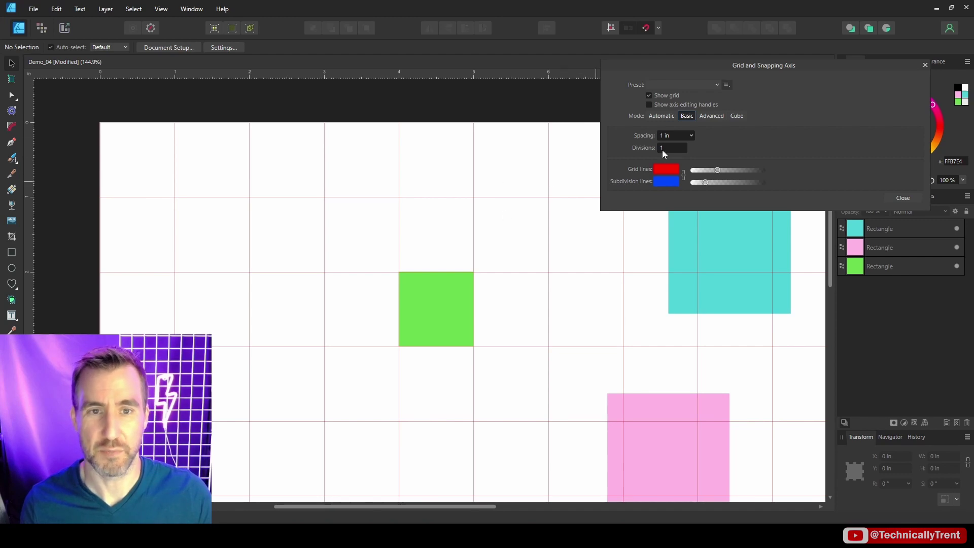
Set the grid Divisions to 10 per square.
double_click(662, 147)
text(2)
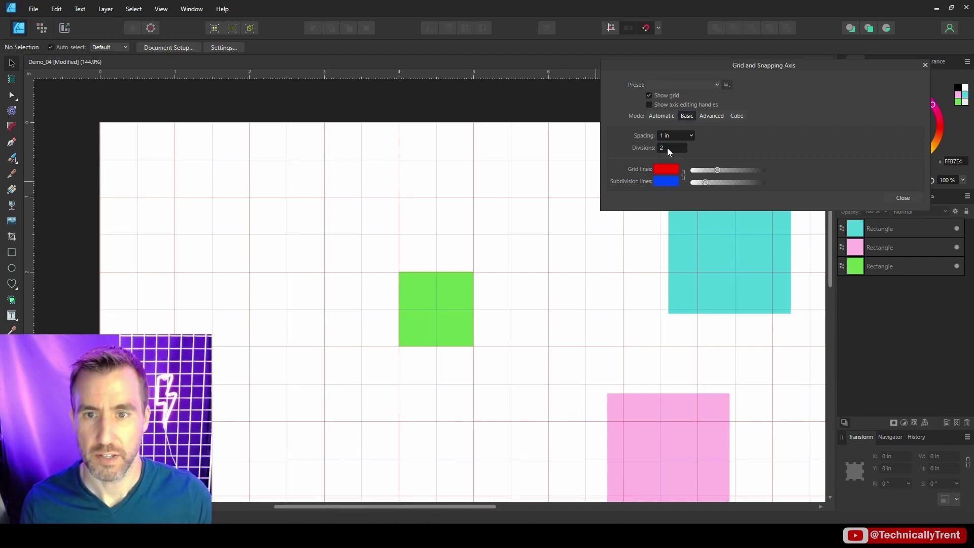
double_click(671, 148)
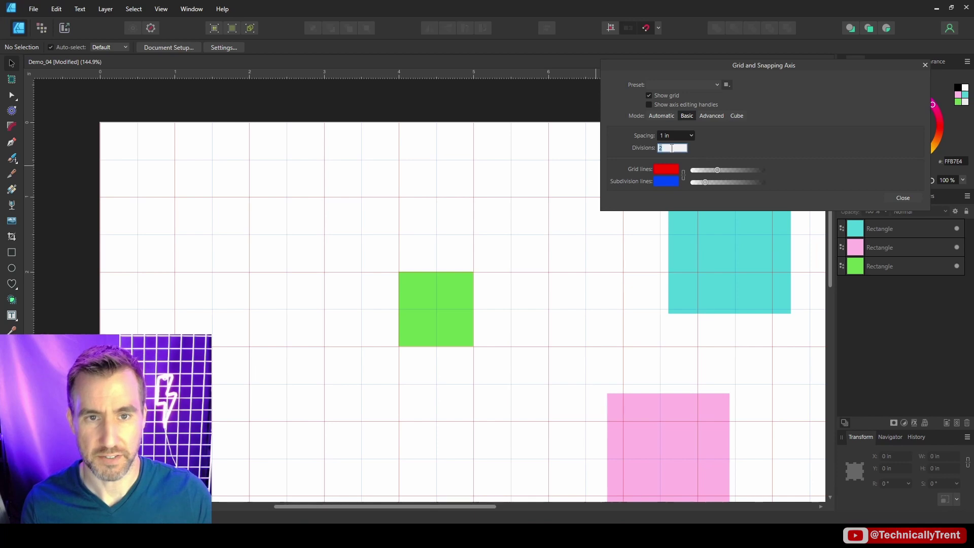
text(10)
key(Return)
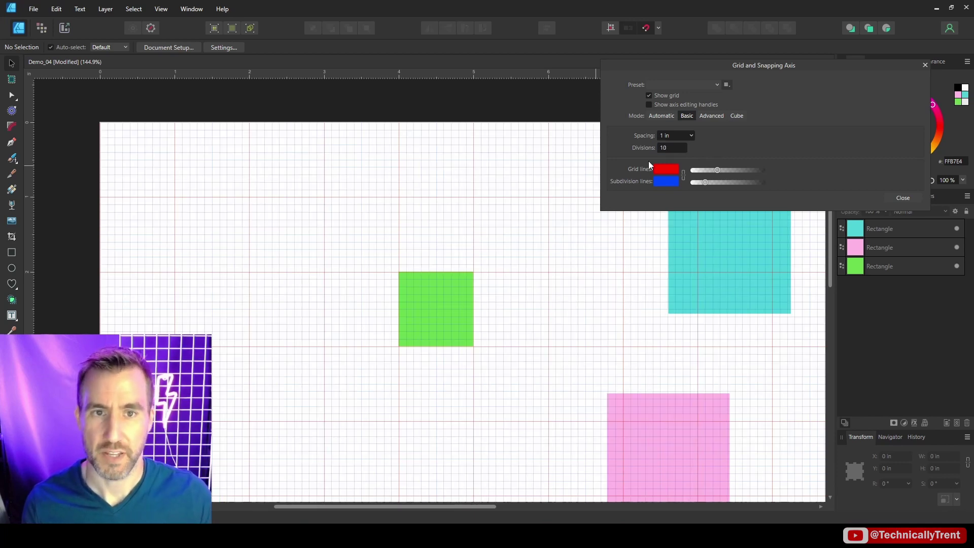
drag(697, 147, 686, 148)
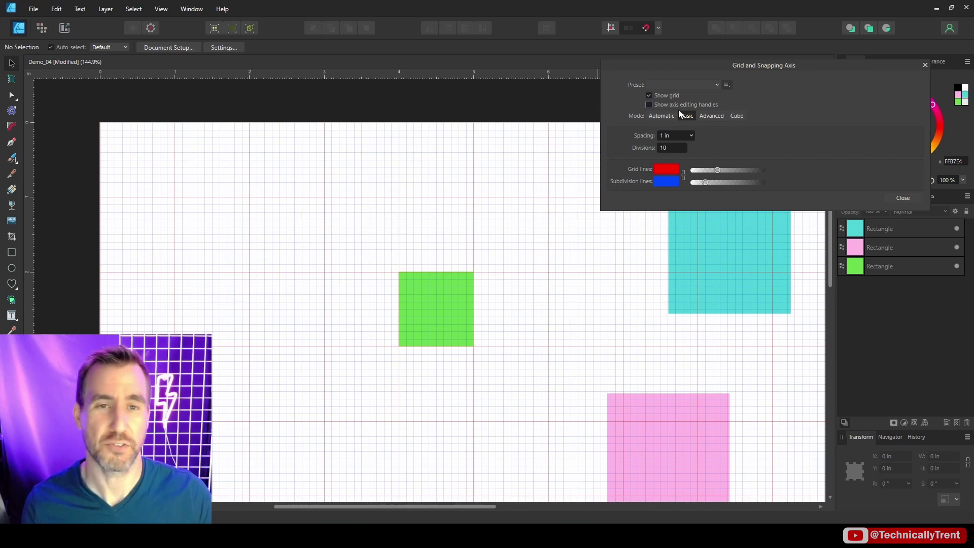
Show axis editing handles, move the grid origin to about 1 in, 1 in, then back to the page corner.
click(648, 105)
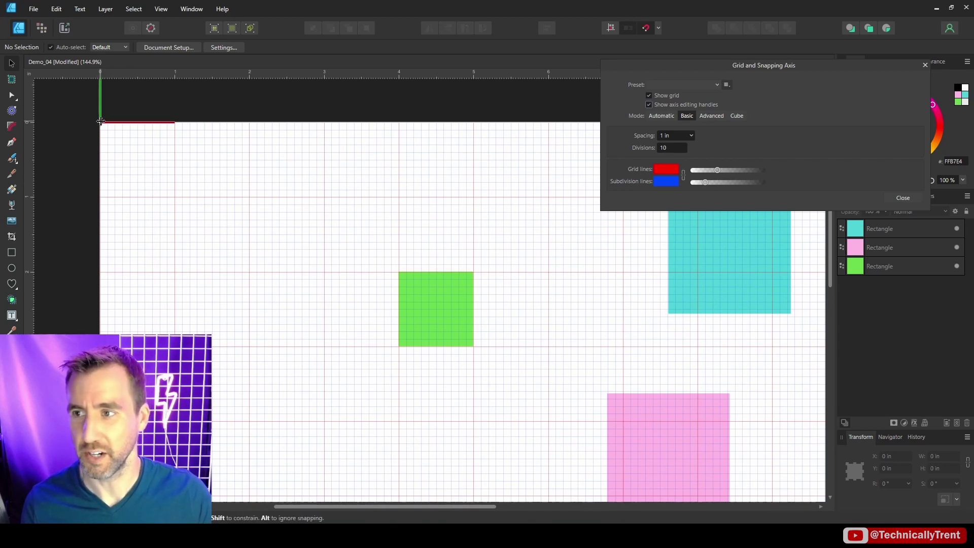
drag(101, 122, 168, 191)
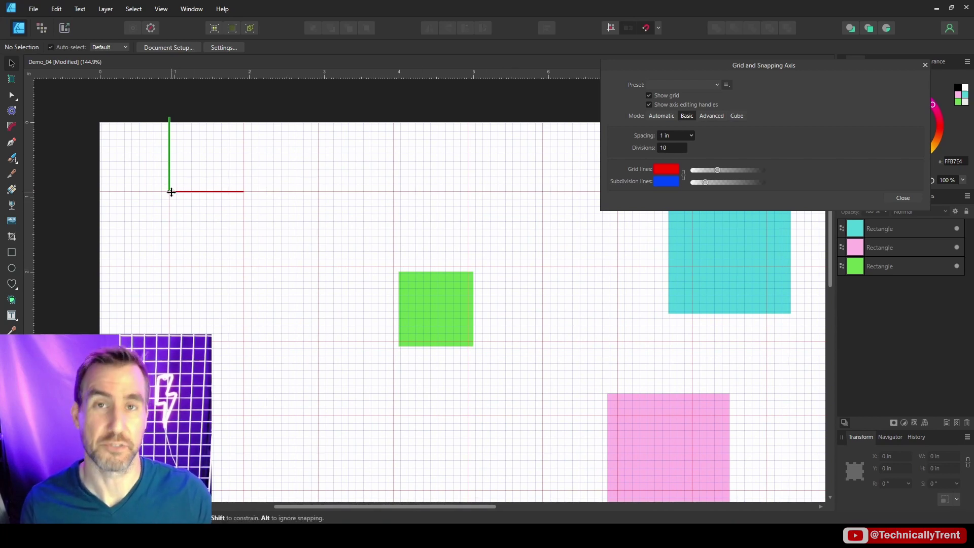
drag(169, 191, 100, 123)
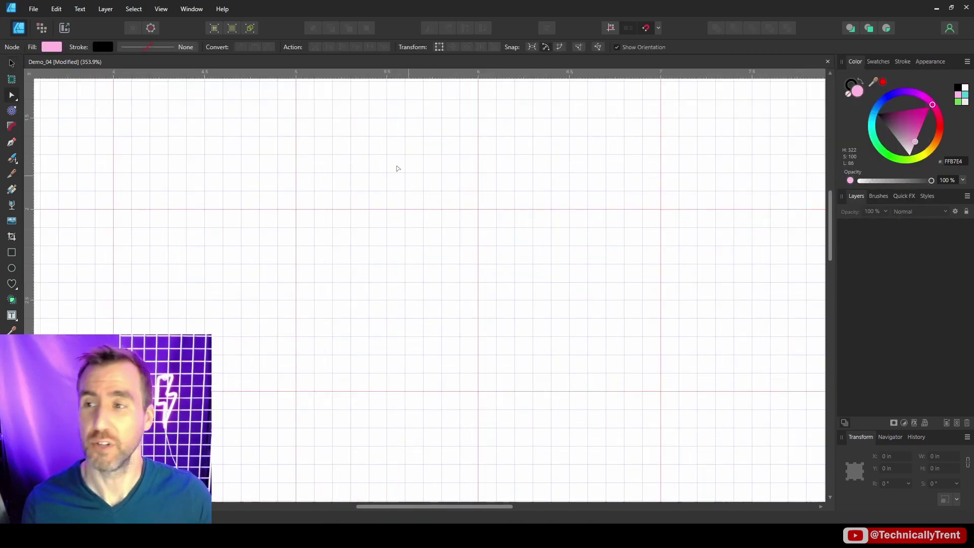
Draw a three-node peak with the Pen tool on grid intersections.
click(11, 143)
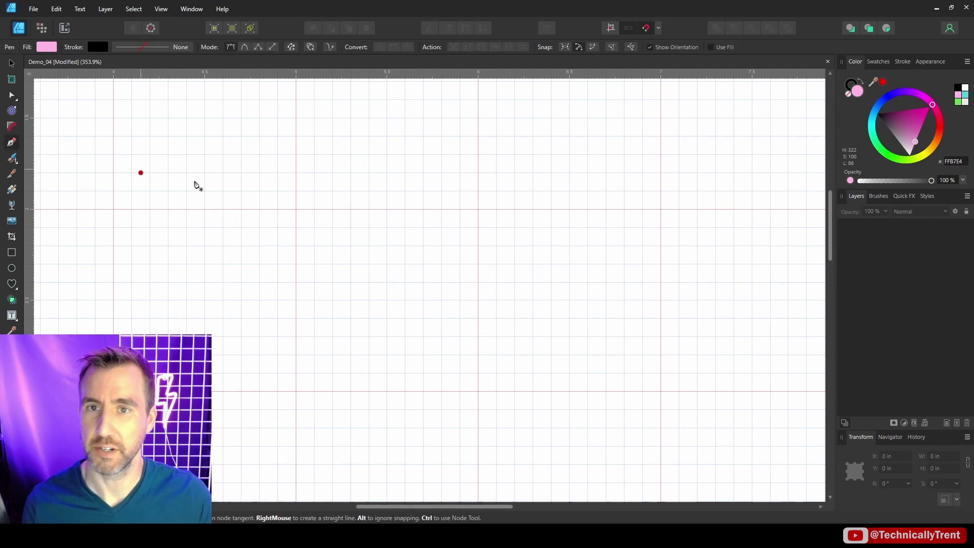
click(297, 392)
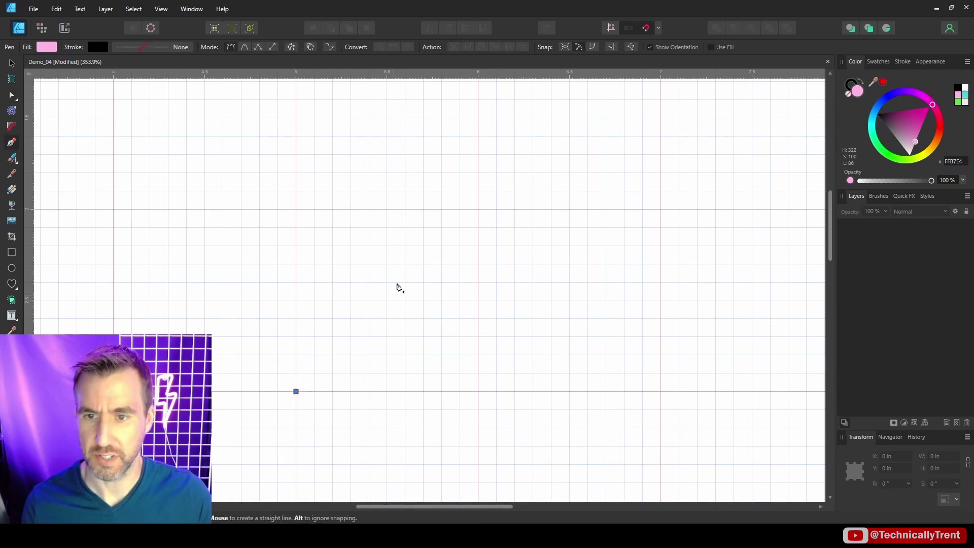
click(478, 209)
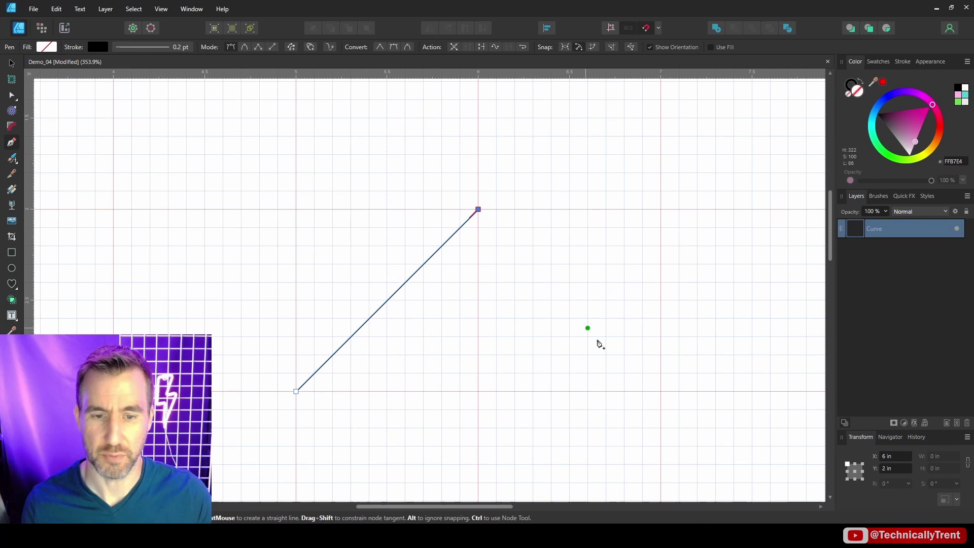
click(661, 392)
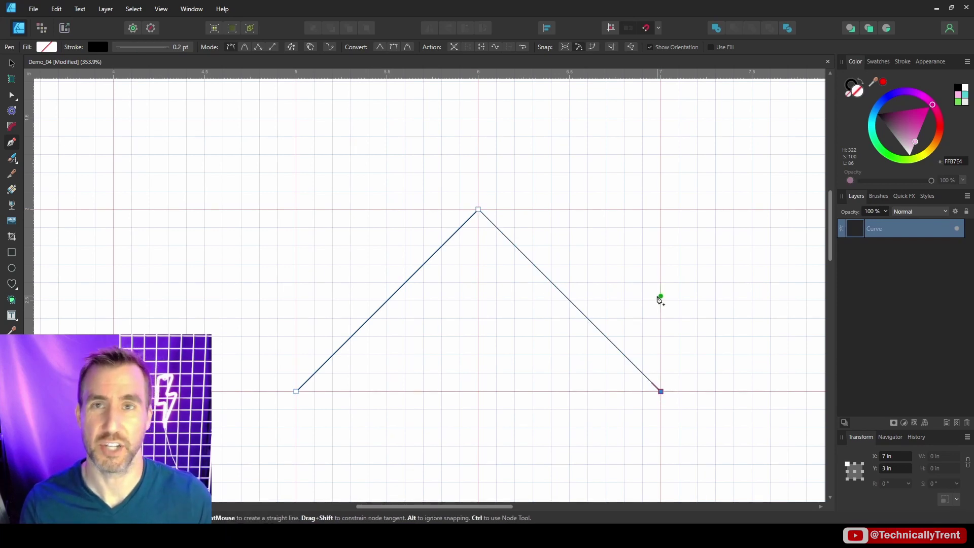
Convert all nodes to smooth and snap the apex handles level with Align handle positions.
key(a)
drag(176, 157, 750, 468)
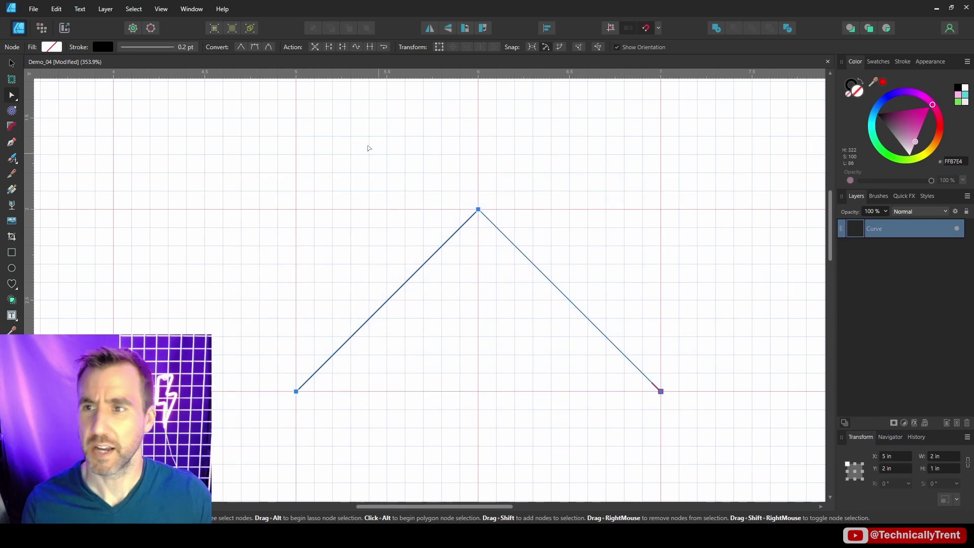
click(255, 47)
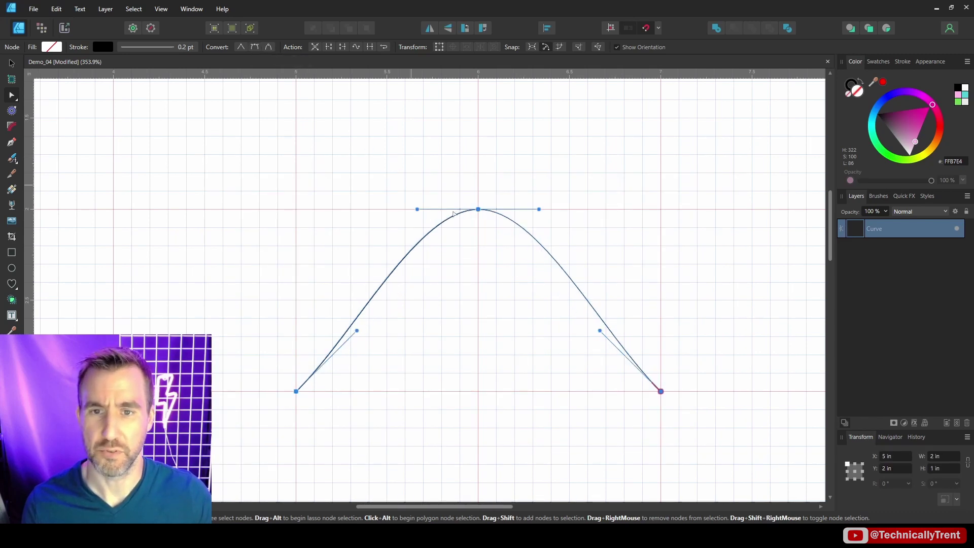
drag(538, 209, 557, 217)
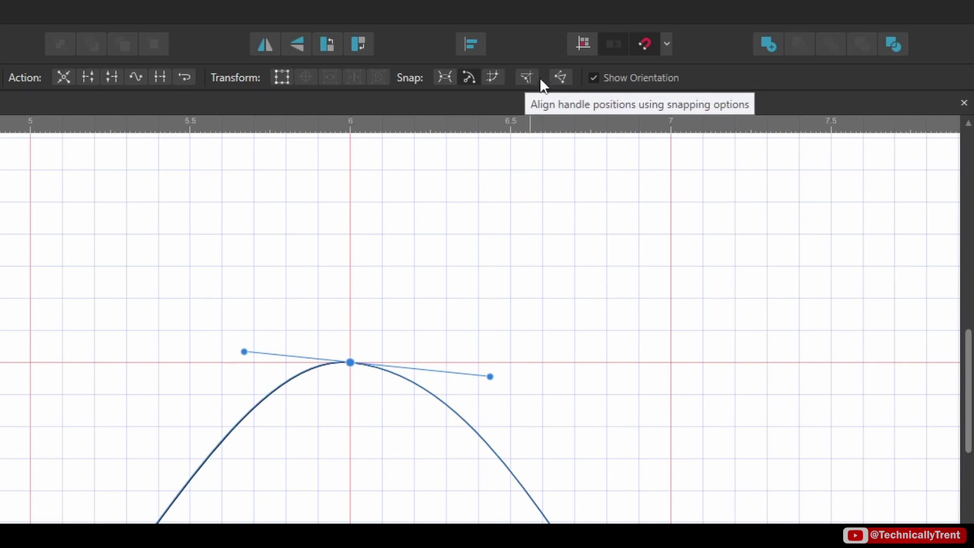
click(527, 77)
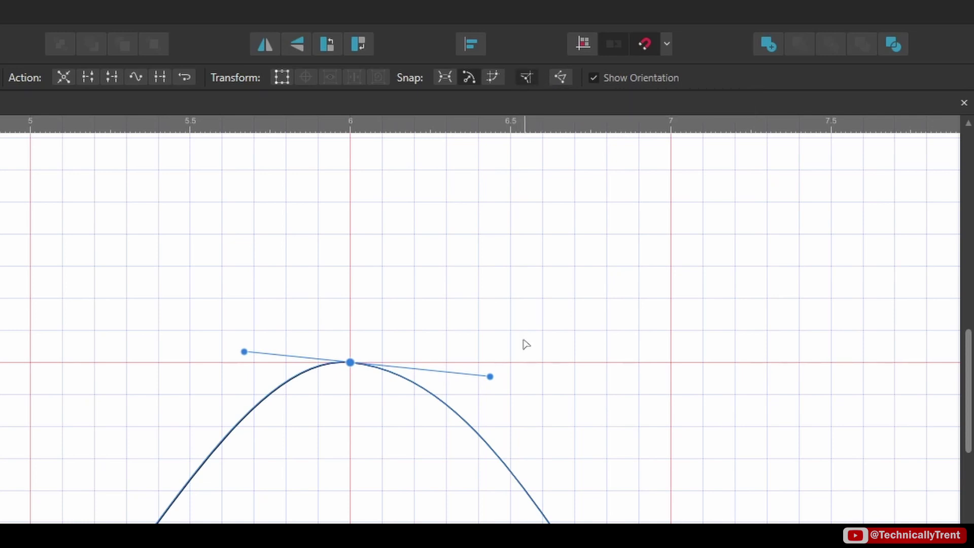
drag(490, 376, 513, 365)
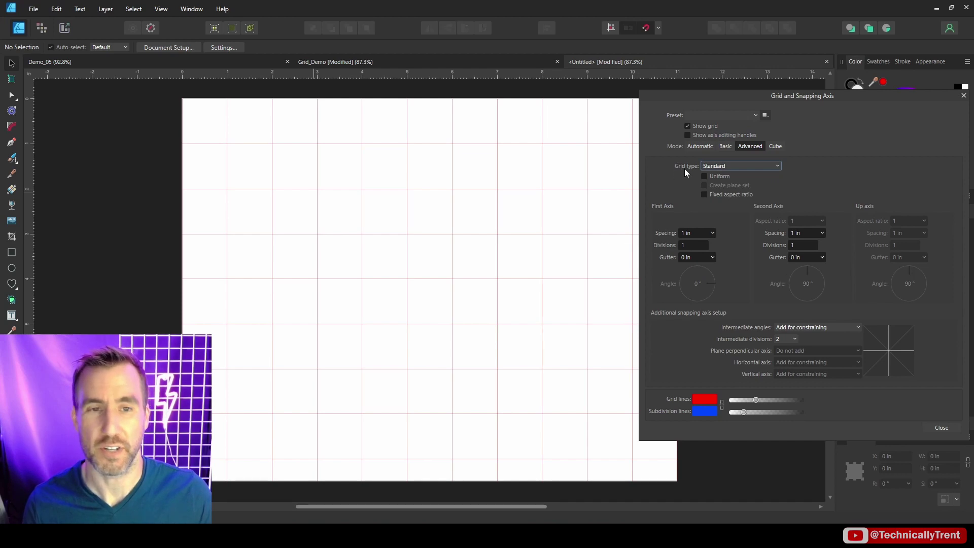
Change the grid type to 2:1 Isometric.
click(733, 168)
click(720, 196)
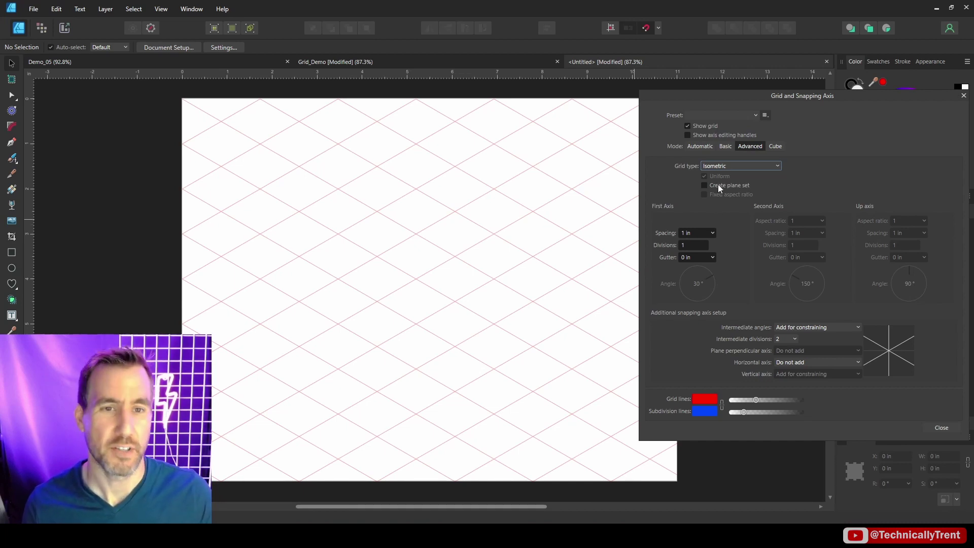
click(723, 165)
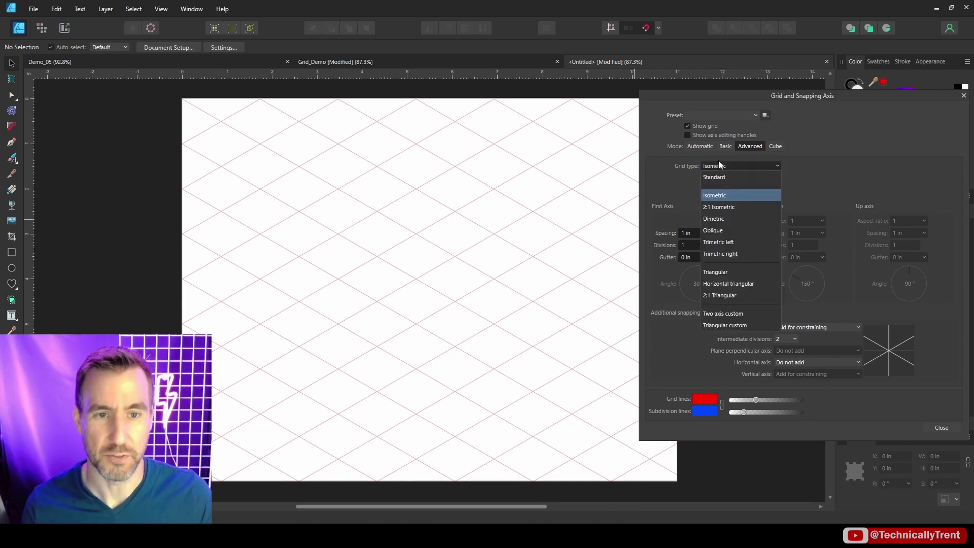
click(725, 208)
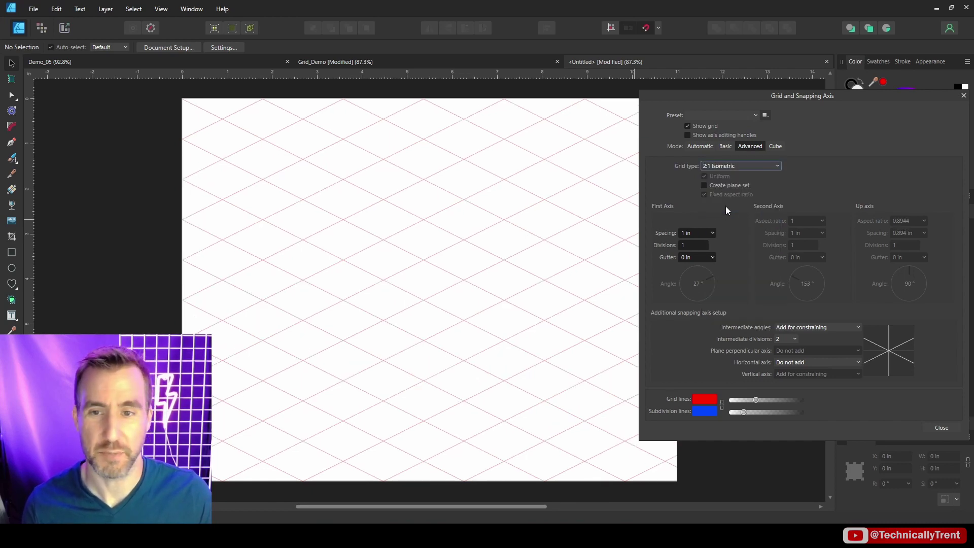
Draw a grid-snapped green diamond with the Pen tool and duplicate it up and right.
key(p)
click(383, 239)
click(423, 219)
click(464, 239)
click(423, 260)
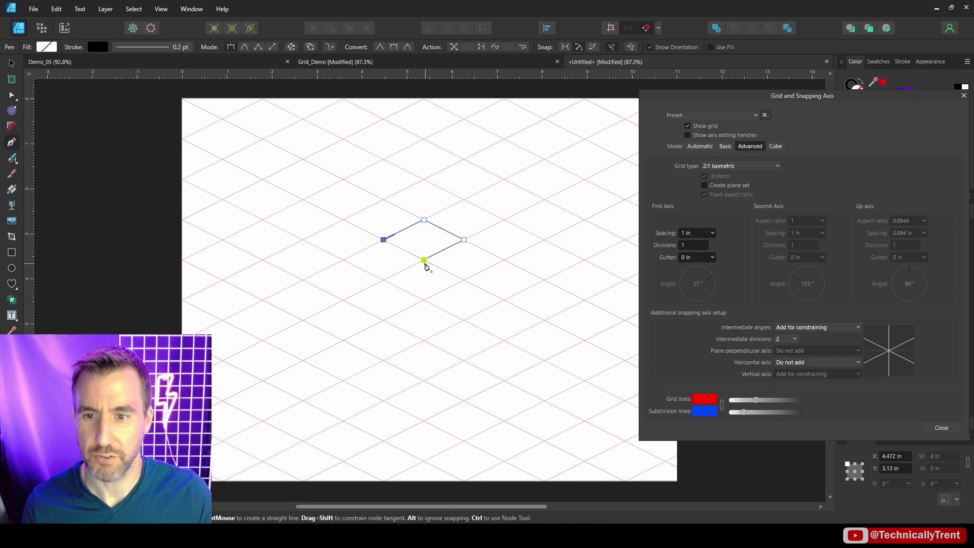
click(383, 239)
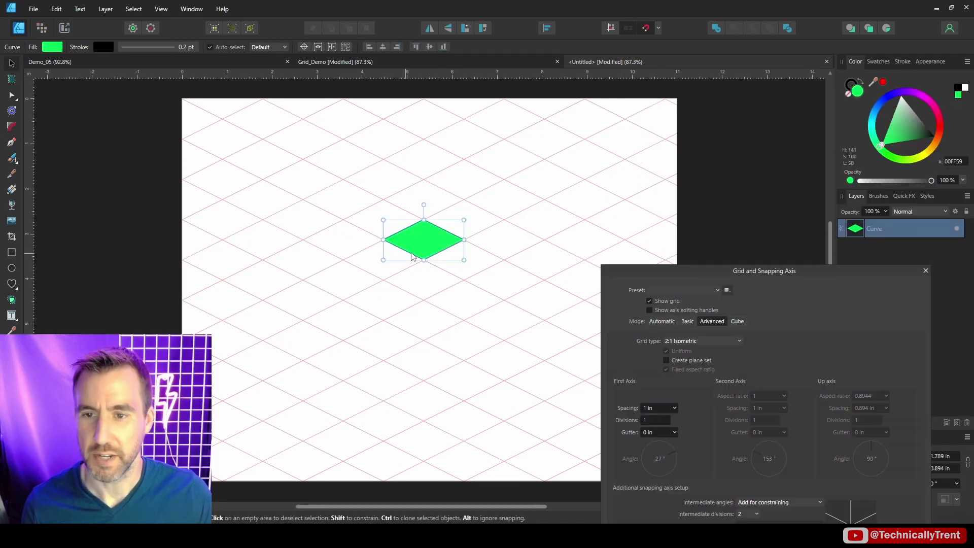
mouse_move(424, 238)
mouse_down()
mouse_move(461, 208)
mouse_move(505, 249)
mouse_up()
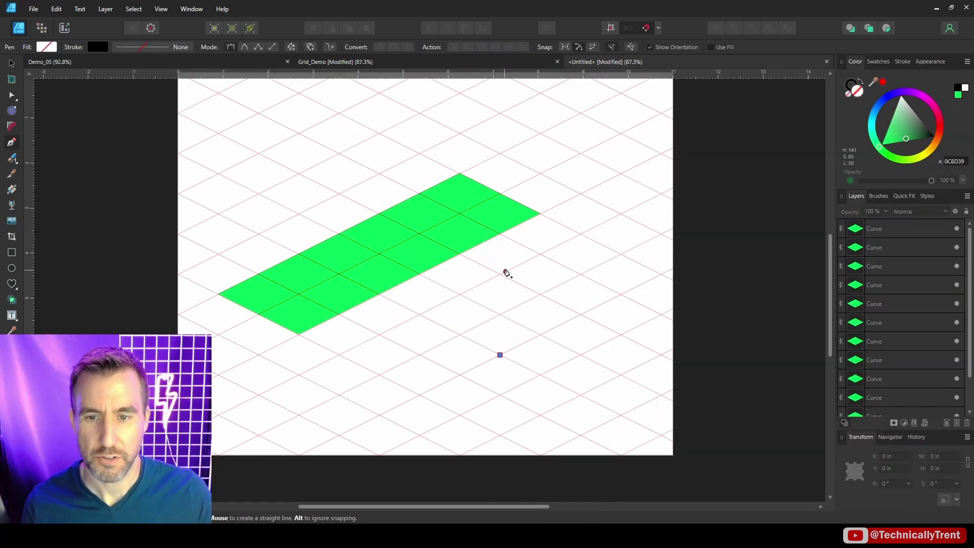
Draw the first tower wall as a closed four-corner shape on the isometric grid.
click(500, 274)
click(540, 294)
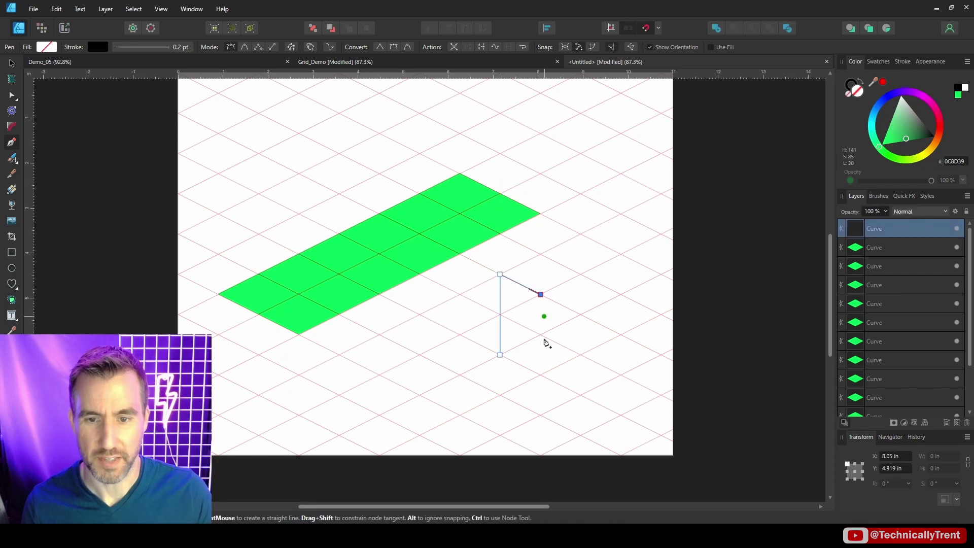
click(540, 375)
click(500, 355)
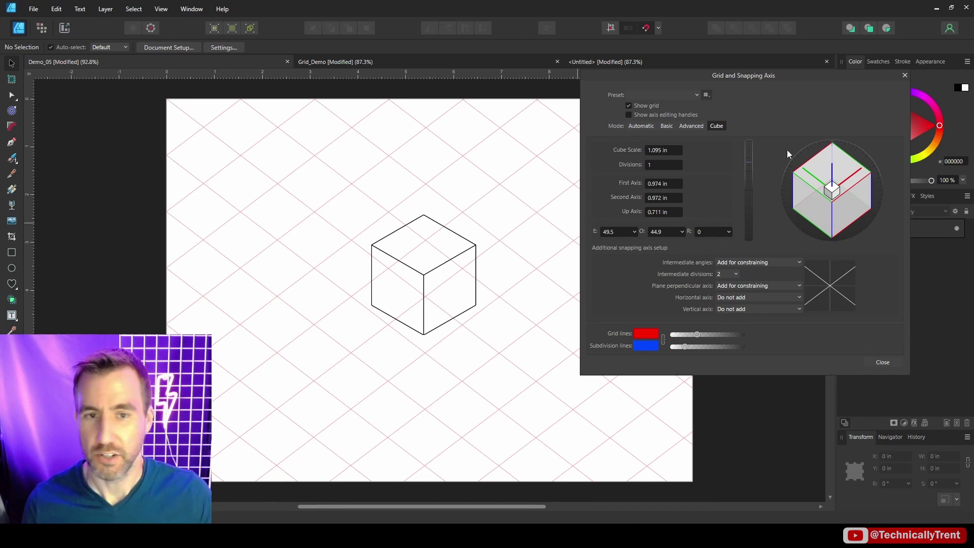
Drag the cube preview slider until each cube grid axis reads about 0.89 in.
drag(750, 162, 750, 169)
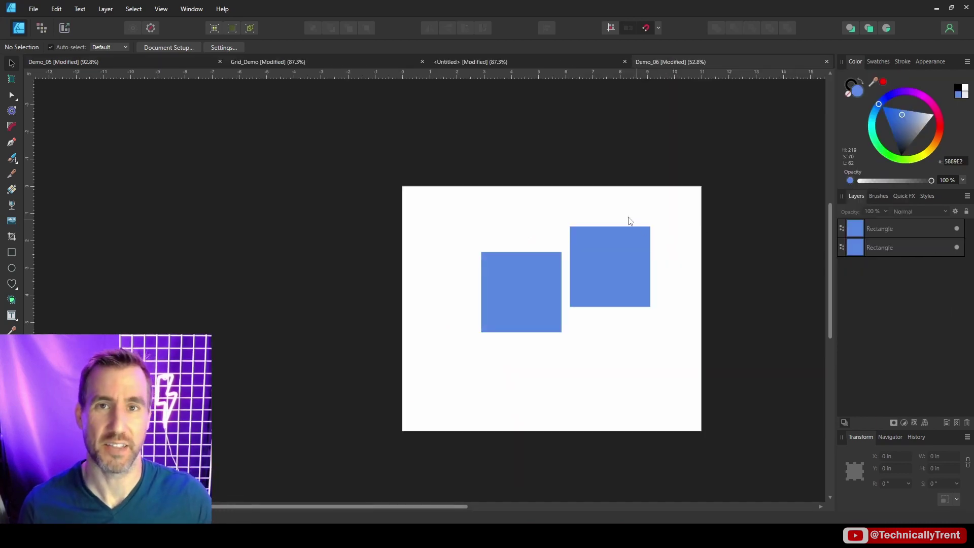
Snap the upper blue square left against the lower one and zoom in on the seam.
scroll(574, 241, up, 3)
drag(633, 258, 618, 254)
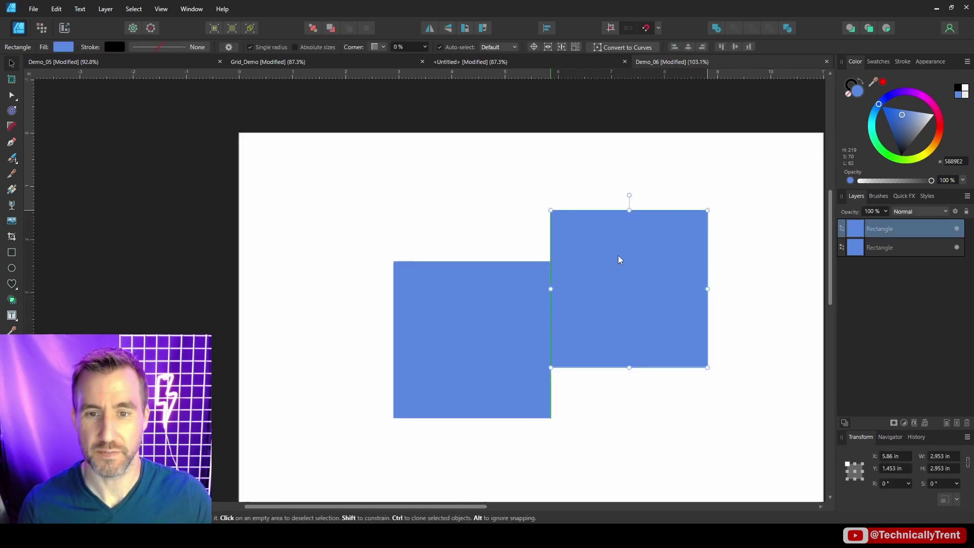
click(519, 223)
scroll(551, 256, up, 6)
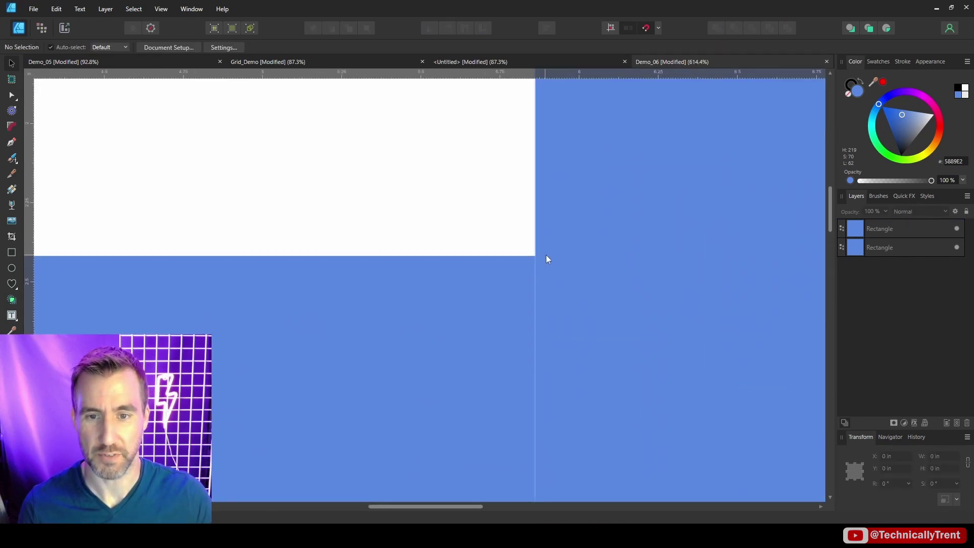
scroll(591, 284, down, 6)
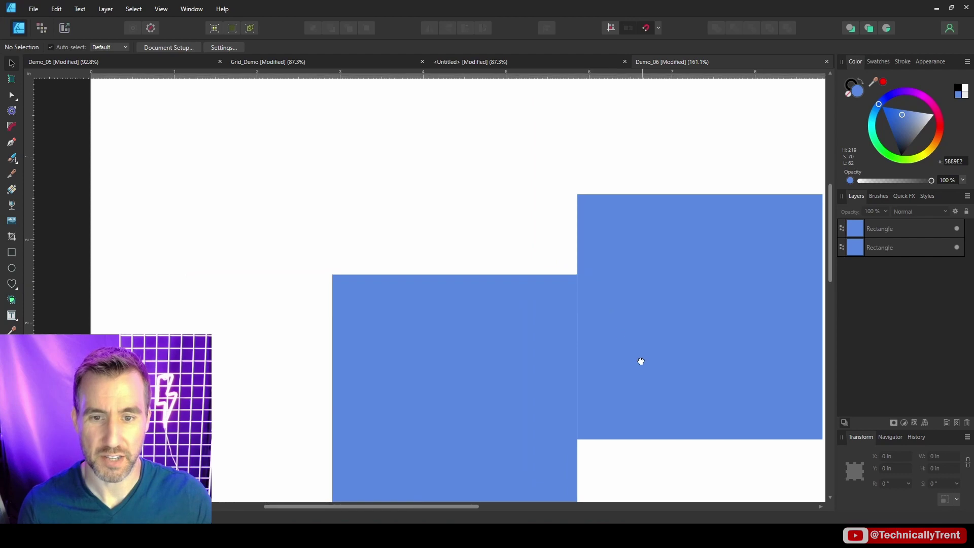
scroll(560, 249, up, 6)
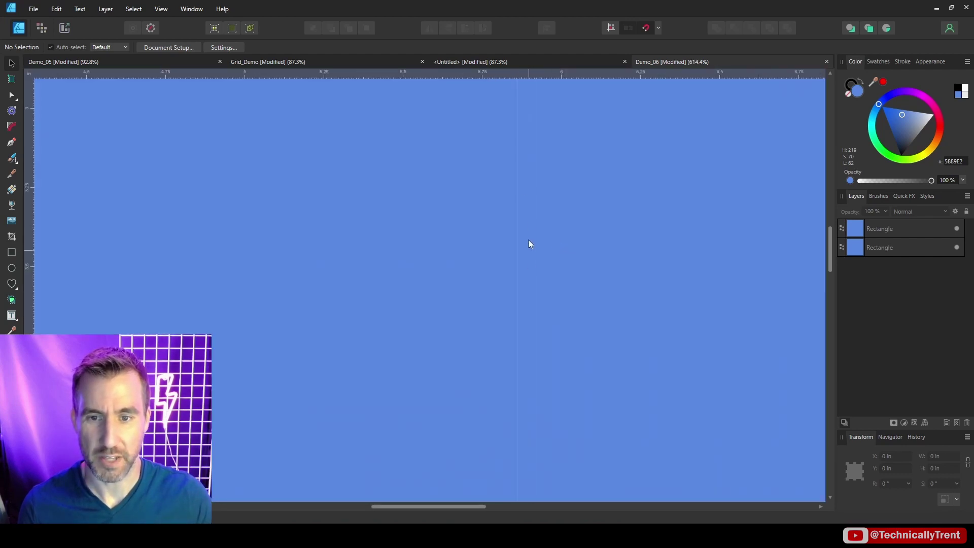
scroll(528, 239, down, 4)
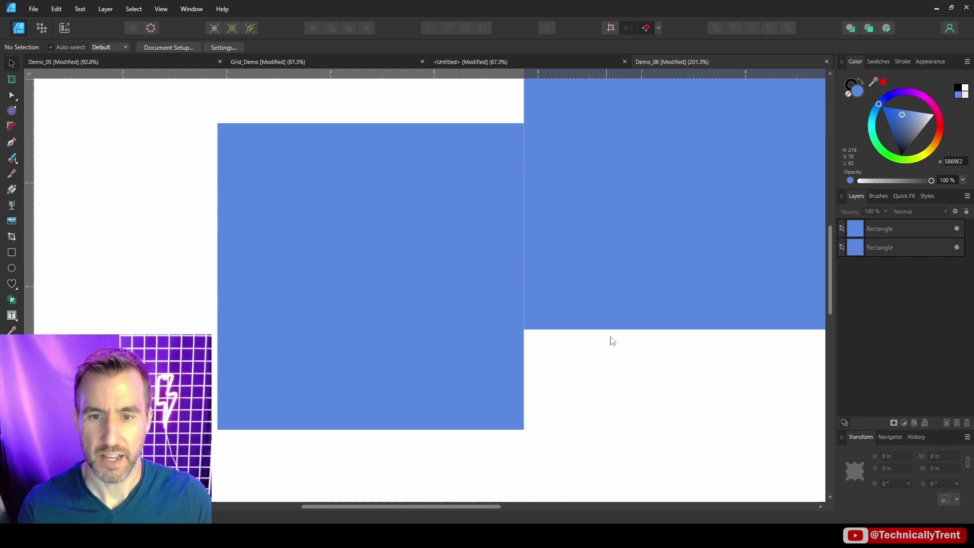
Export the page as Demo_06.png.
click(31, 9)
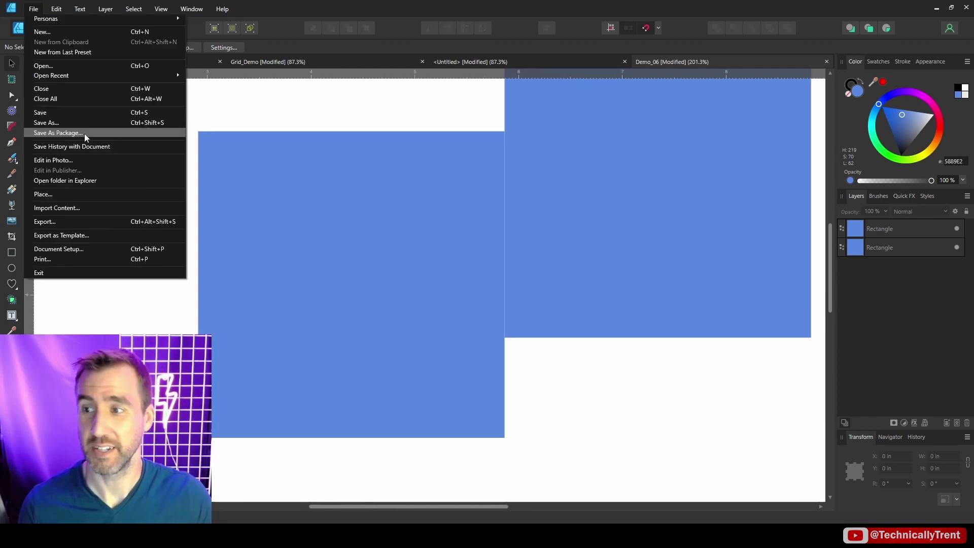
click(120, 222)
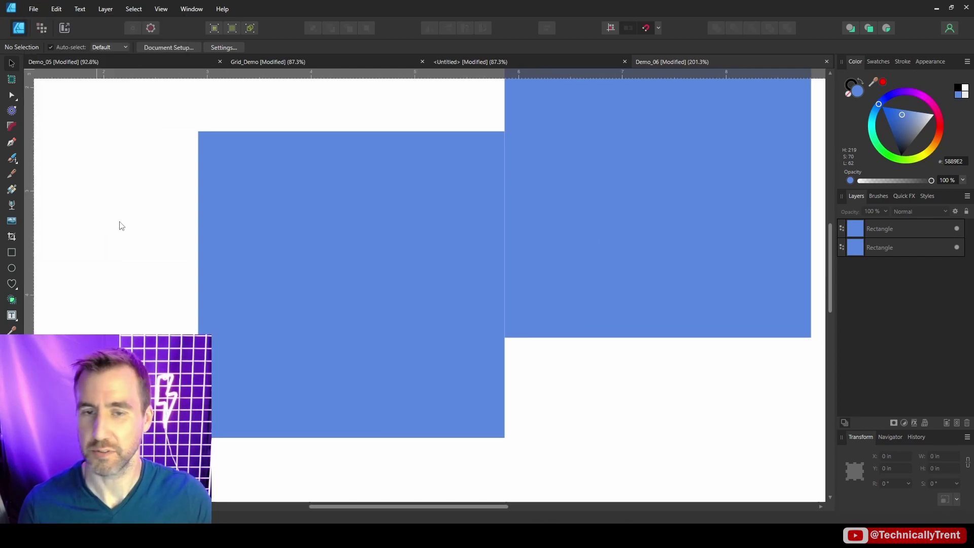
click(617, 416)
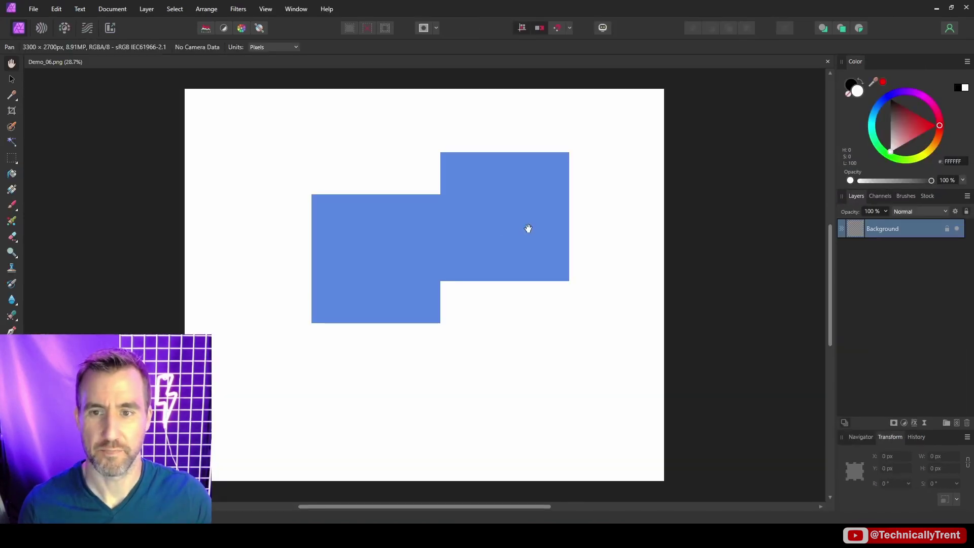
scroll(434, 215, up, 4)
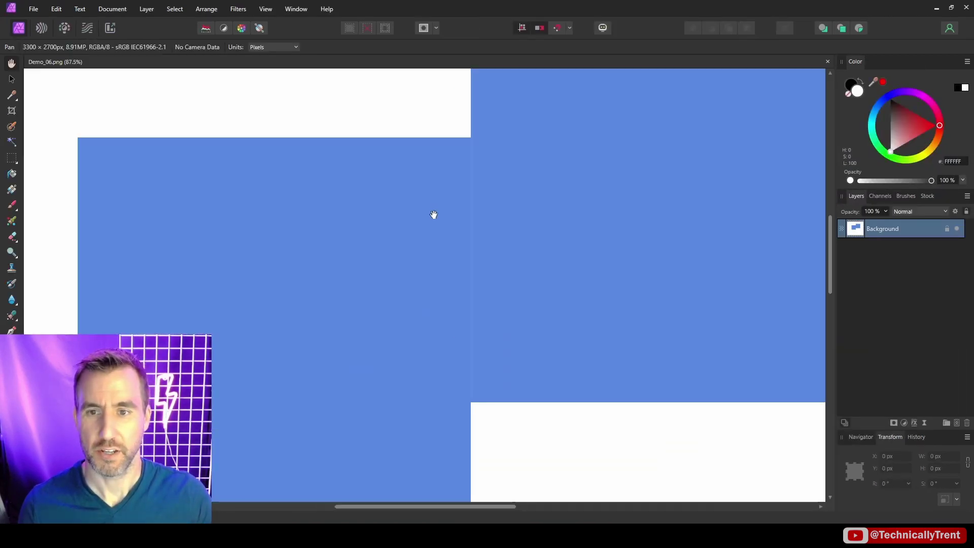
scroll(433, 214, up, 5)
scroll(467, 142, down, 1)
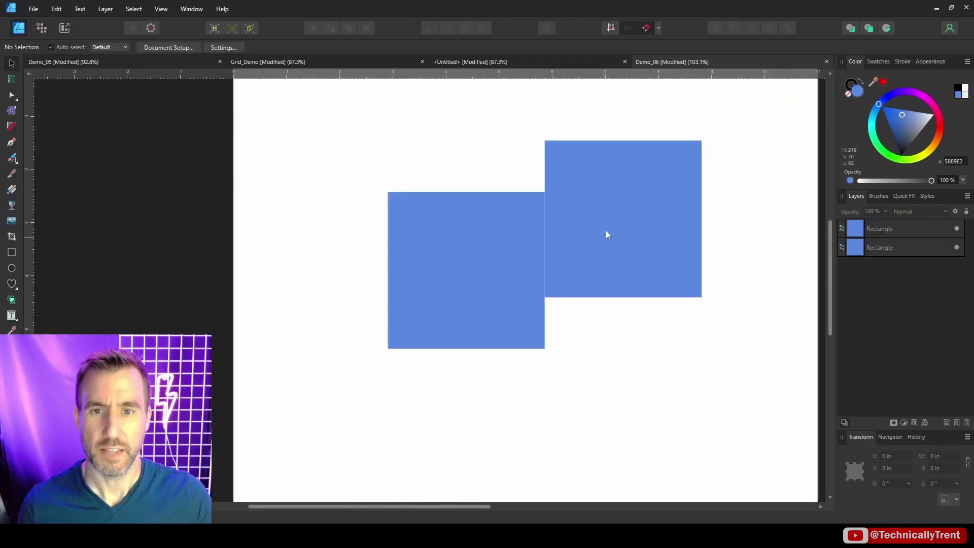
Give both squares a 1.4 pt stroke sampled from their blue fill, then zoom to inspect the seam.
click(607, 234)
shift+click(501, 261)
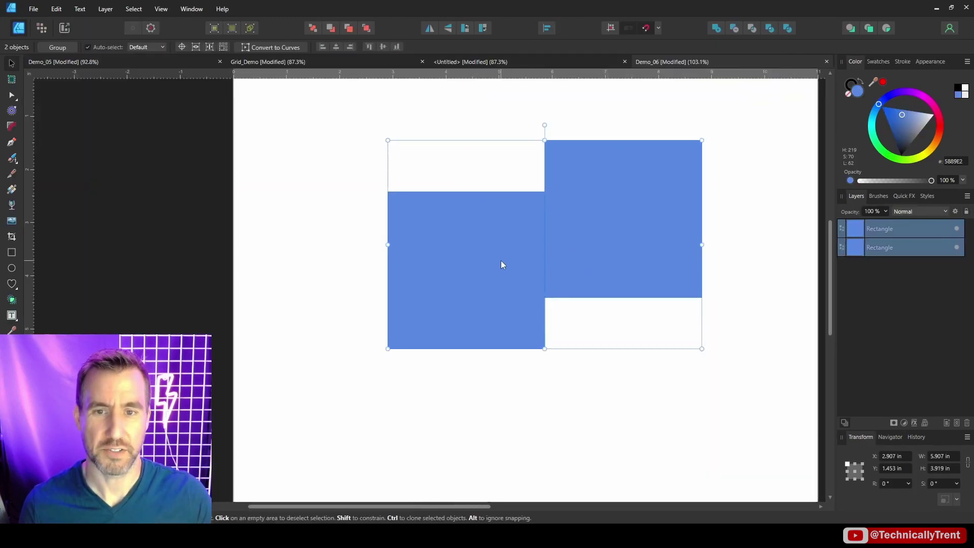
click(854, 82)
mouse_move(873, 83)
mouse_down()
mouse_move(857, 92)
mouse_move(884, 83)
mouse_up()
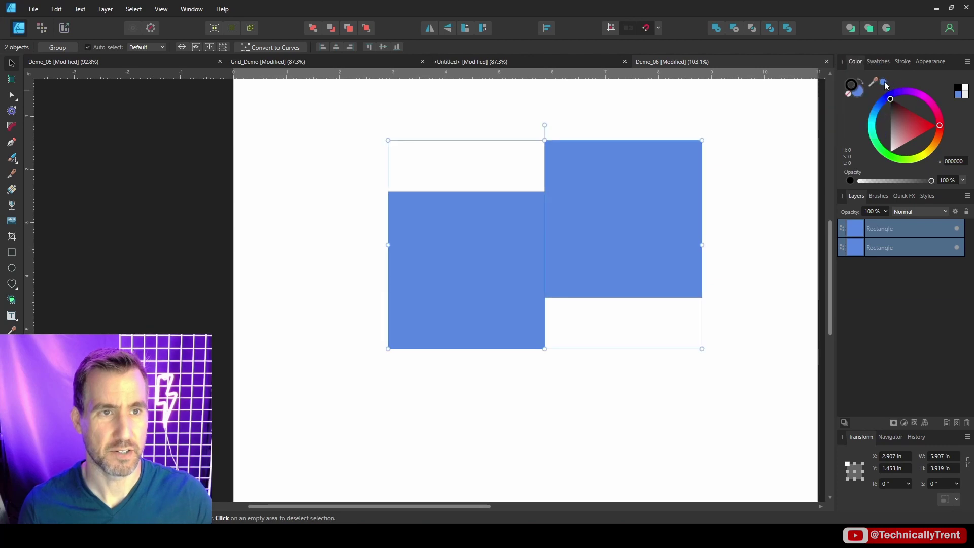
click(902, 61)
key(ctrl+d)
scroll(552, 210, up, 8)
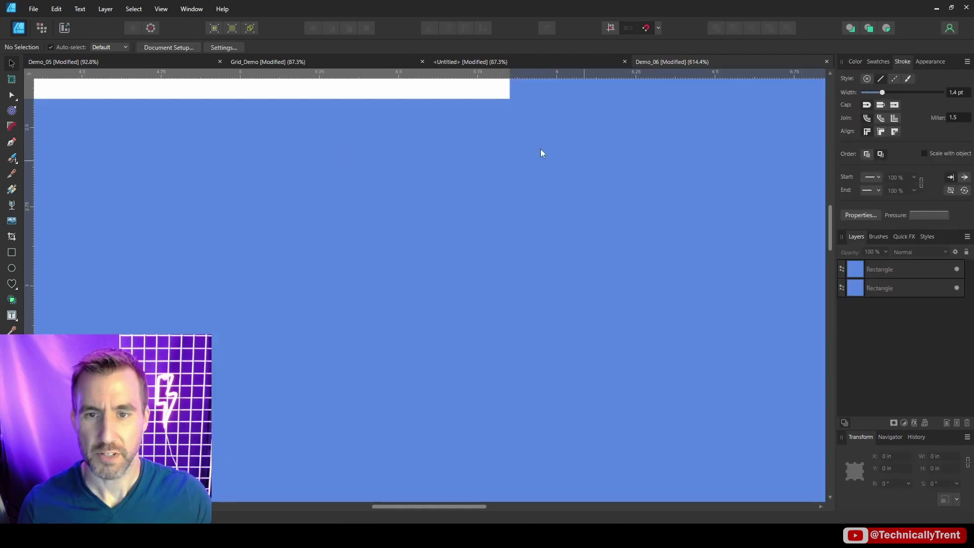
scroll(581, 261, down, 6)
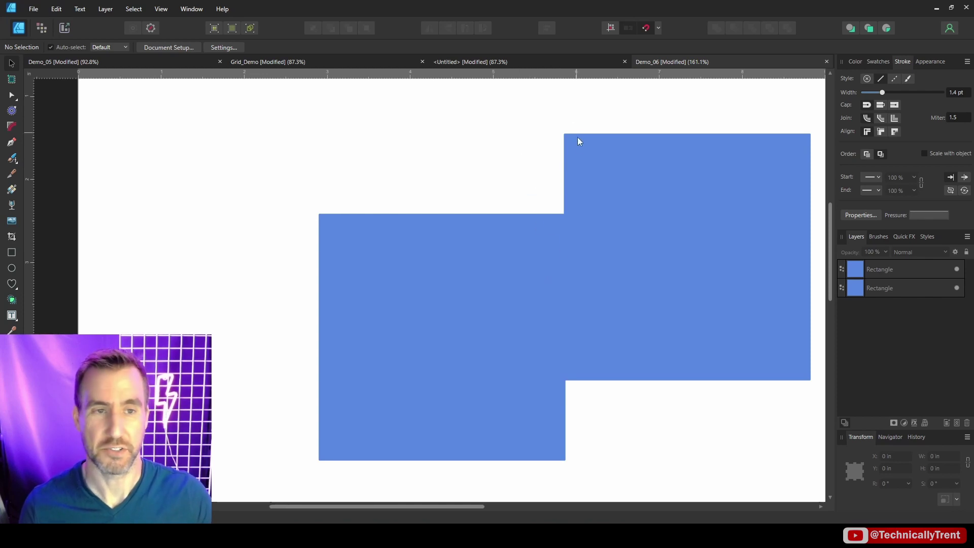
scroll(578, 168, down, 2)
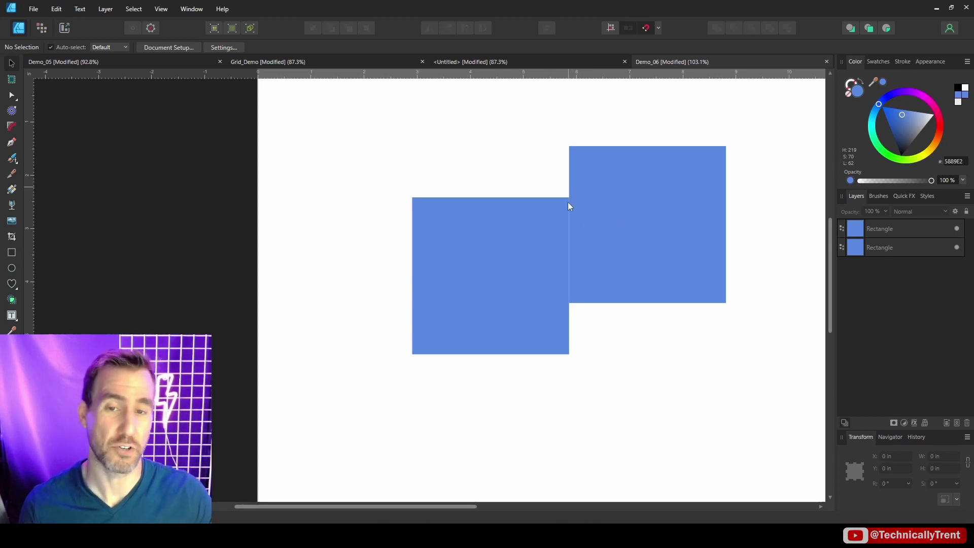
Select the upper-right 2.953 × 2.953 in blue square.
click(637, 257)
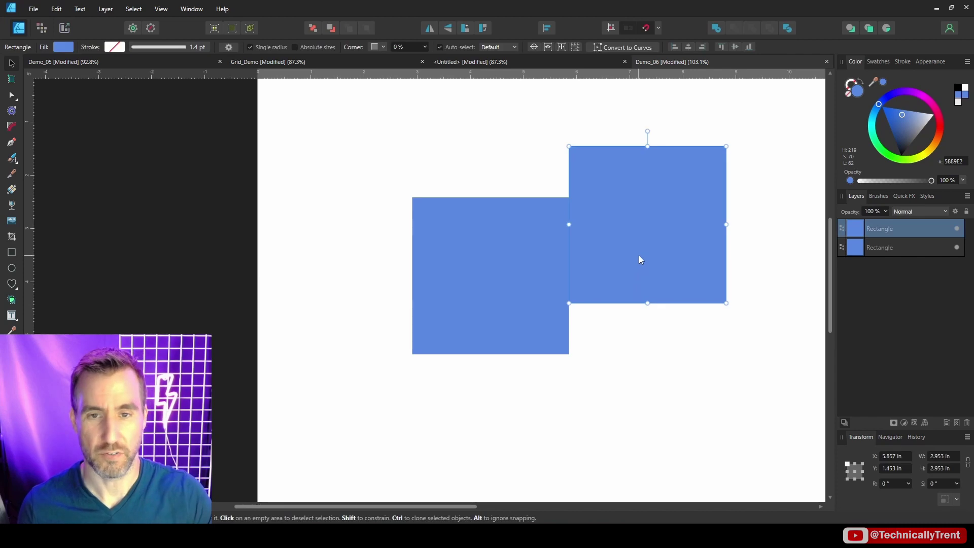